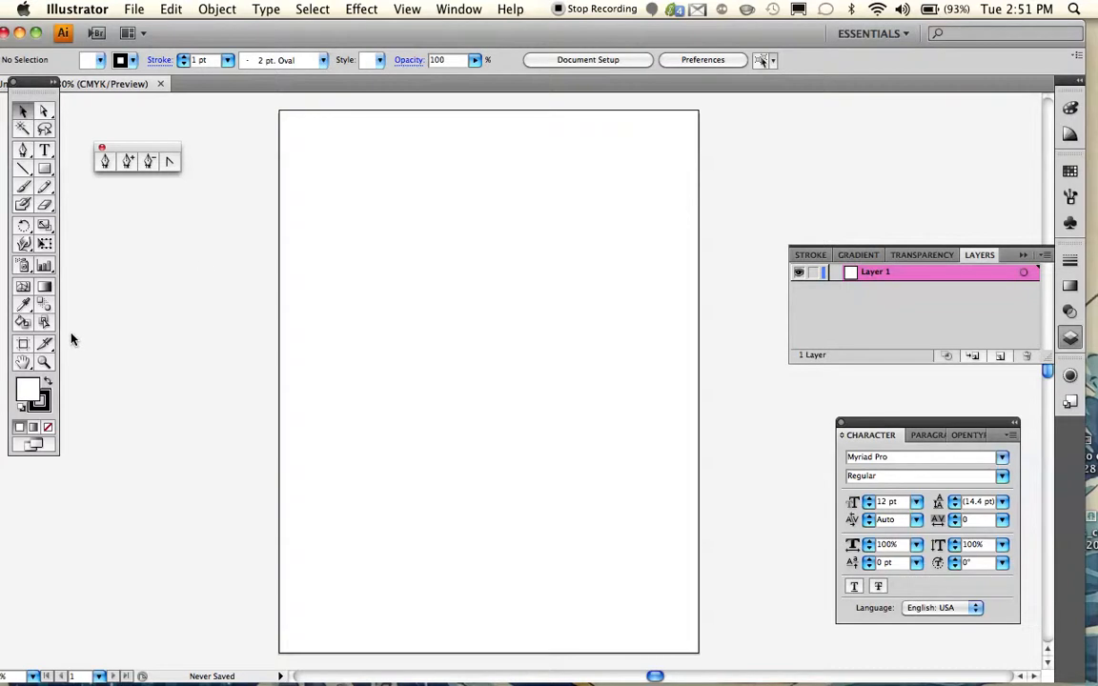
- Set the fill colour to bright red, FF1515
{"action": "double_click", "coordinate": [32, 399]}
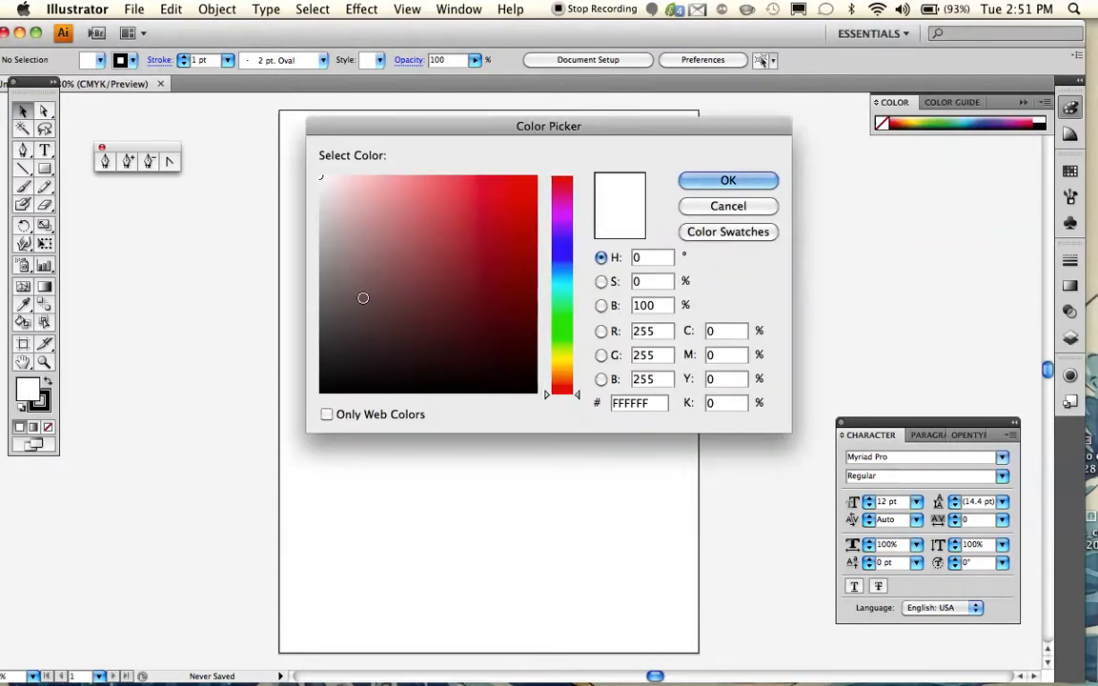
{"action": "left_click", "coordinate": [484, 229]}
{"action": "left_click_drag", "start_coordinate": [491, 209], "coordinate": [519, 176]}
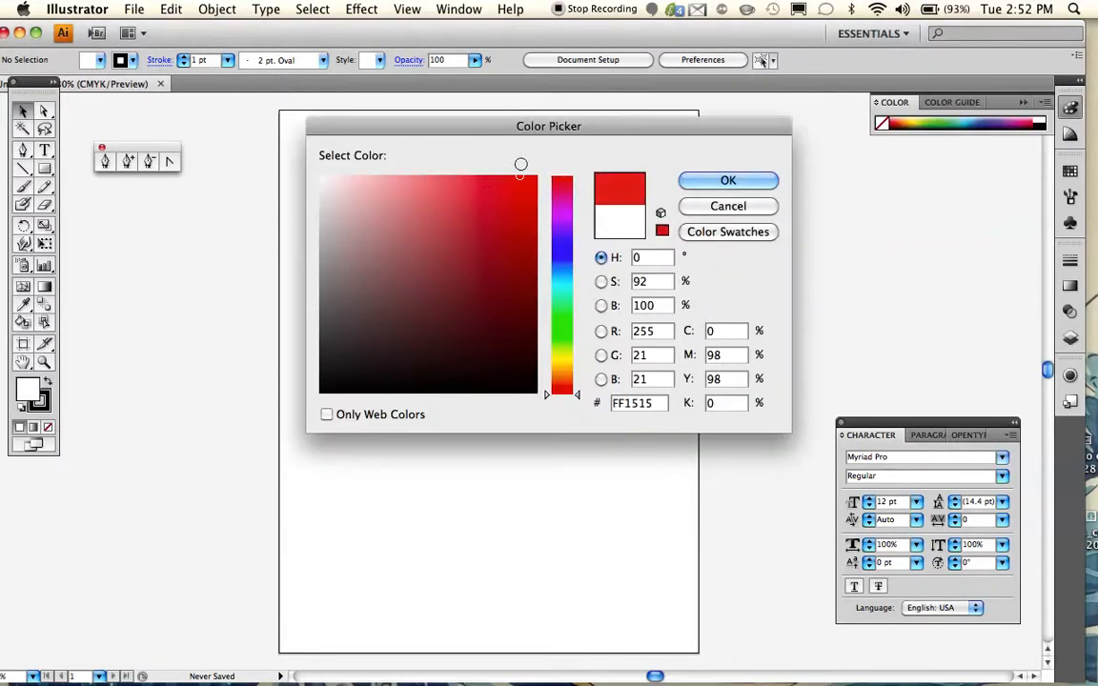
{"action": "left_click", "coordinate": [694, 186]}
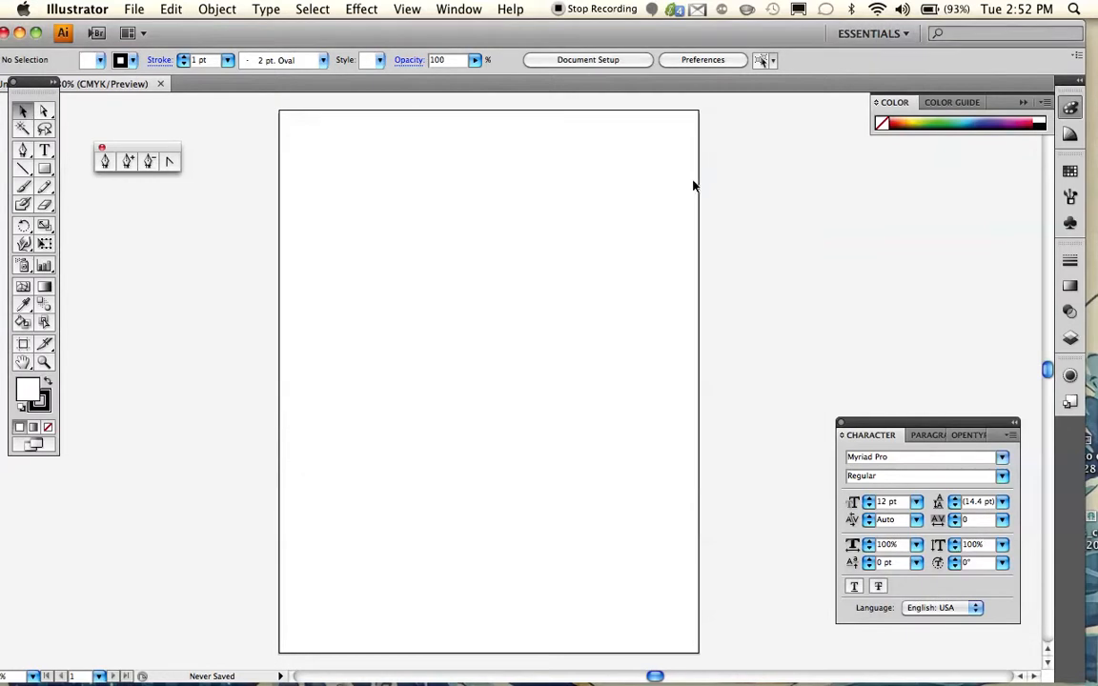
- Set the stroke to None and make the fill the active colour again
{"action": "left_click", "coordinate": [48, 412]}
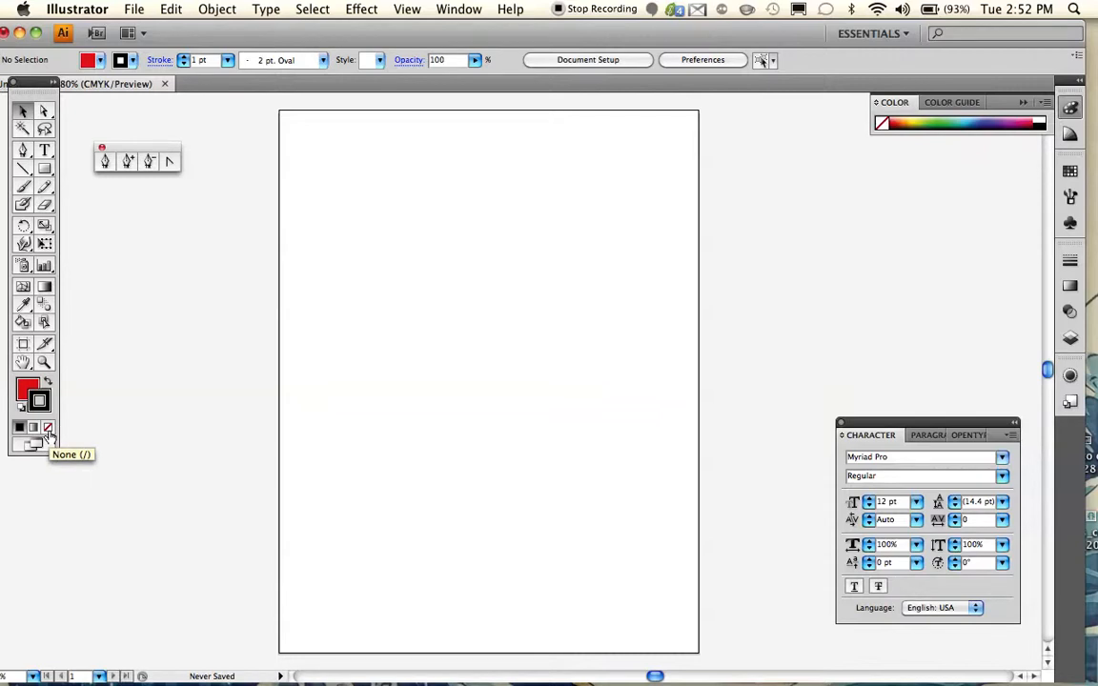
{"action": "left_click", "coordinate": [48, 434]}
{"action": "left_click", "coordinate": [24, 387]}
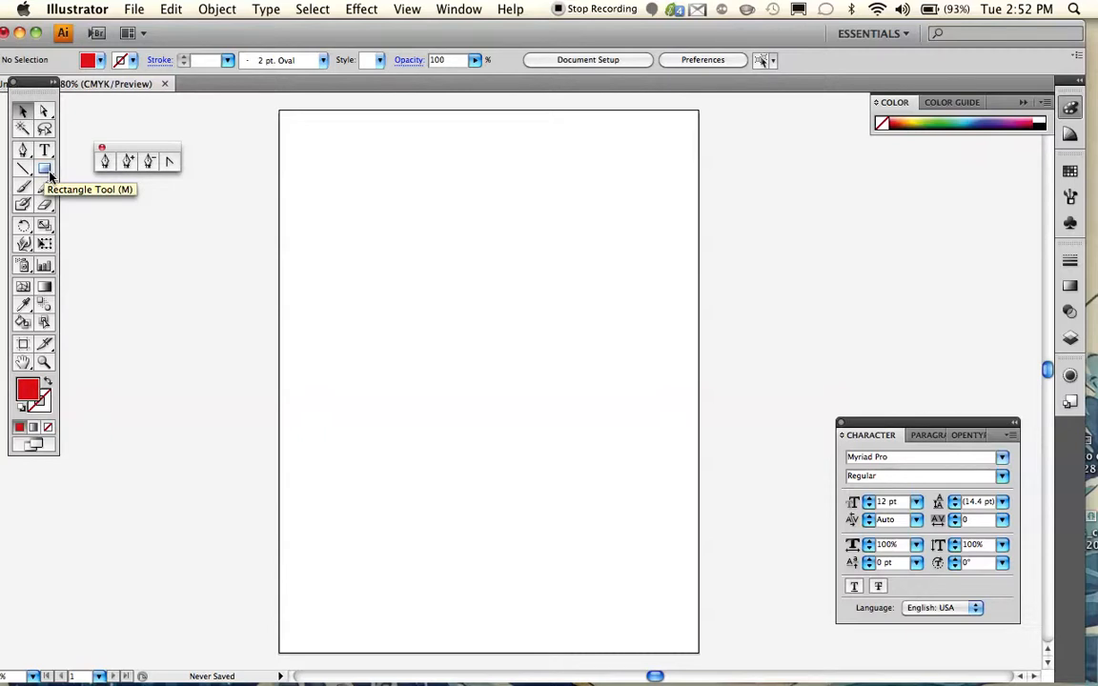
- Tear off the shape tools as a floating palette and draw a rectangle about 4.6 by 2.1 in near the artboard's upper edge
{"action": "left_click", "coordinate": [49, 175]}
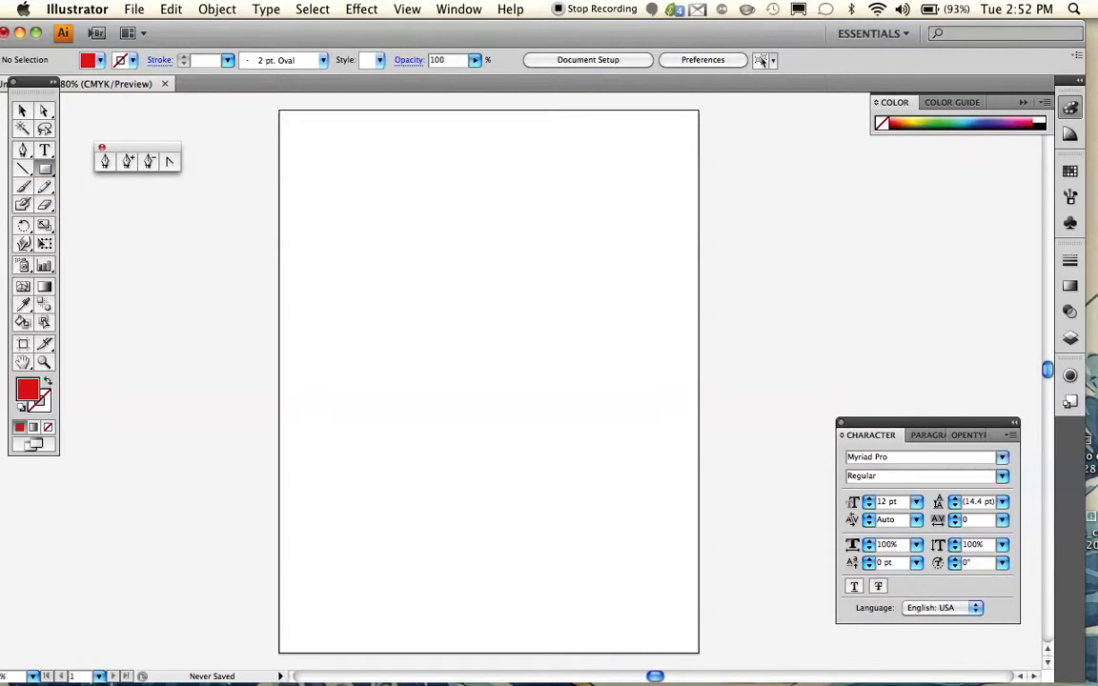
{"action": "left_click", "coordinate": [47, 175]}
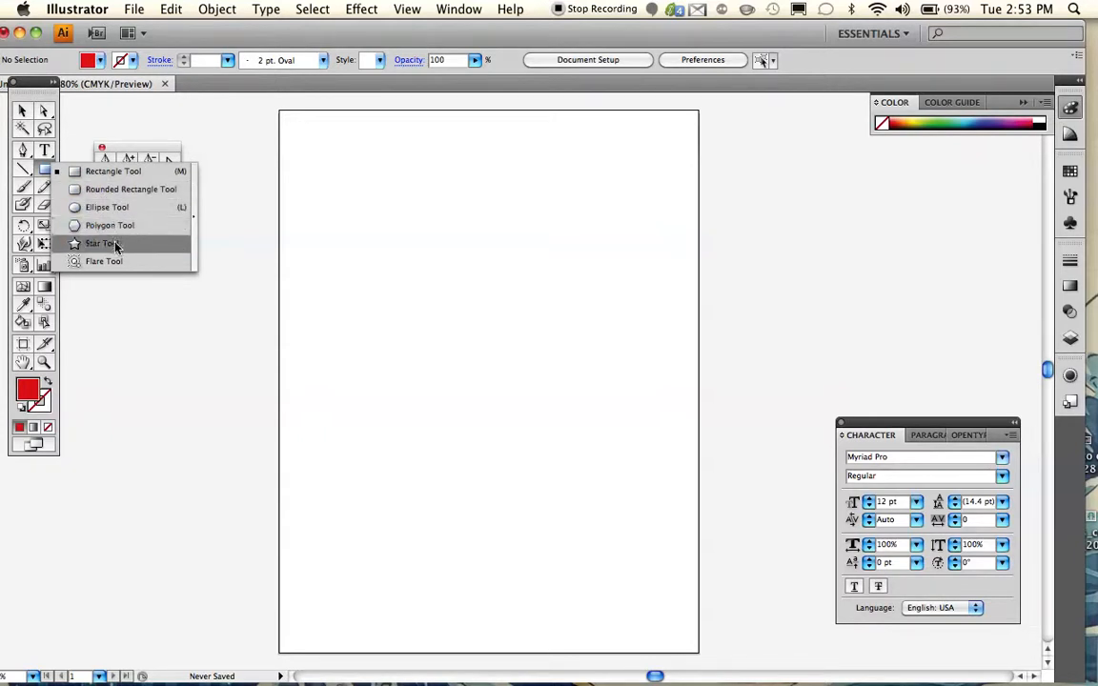
{"action": "left_click", "coordinate": [195, 229]}
{"action": "left_click_drag", "start_coordinate": [131, 170], "coordinate": [156, 190]}
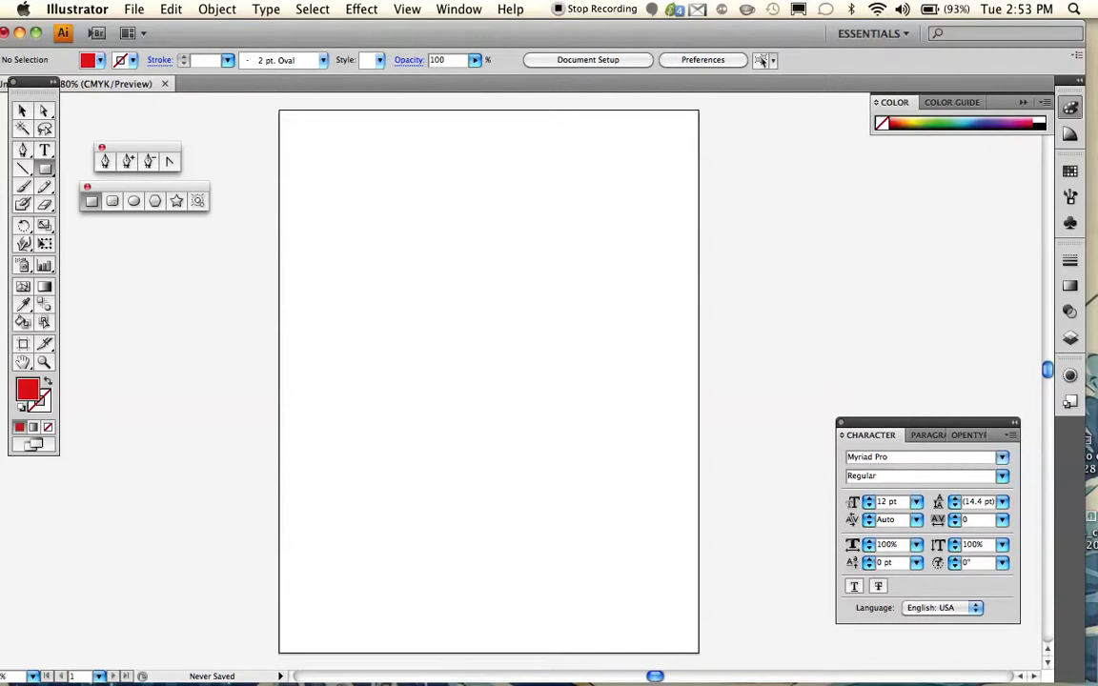
{"action": "left_click_drag", "start_coordinate": [335, 163], "coordinate": [560, 265]}
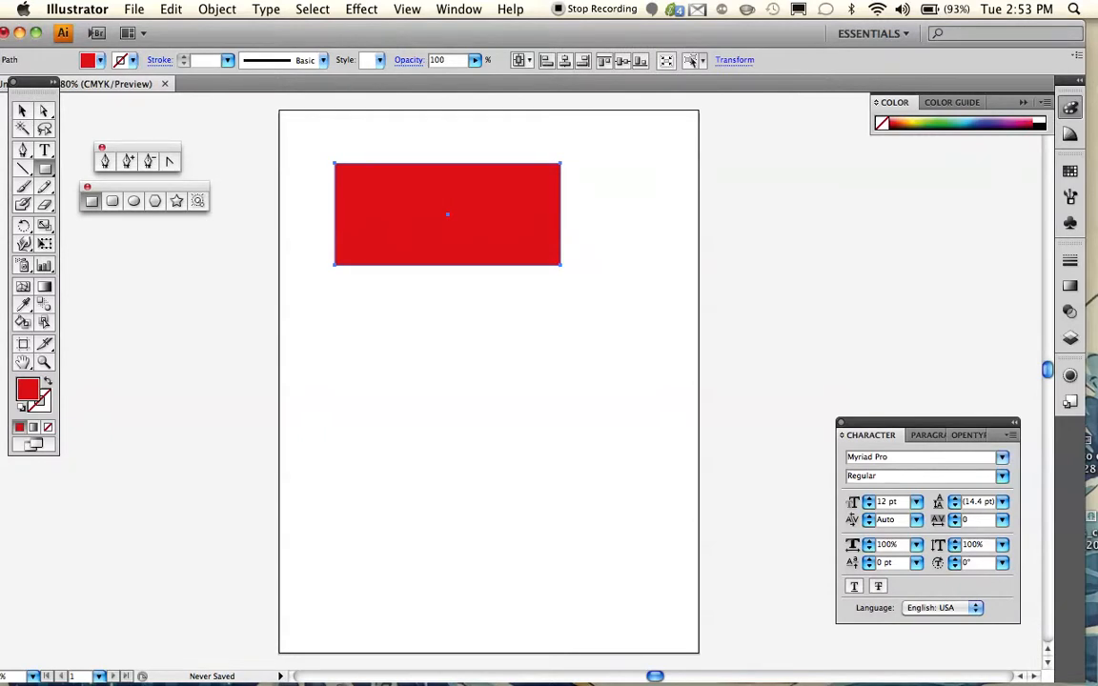
- Move only the rectangle's lower-right anchor up and inward, to about X 4.50 in, Y 9.12 in
{"action": "left_click", "coordinate": [42, 112]}
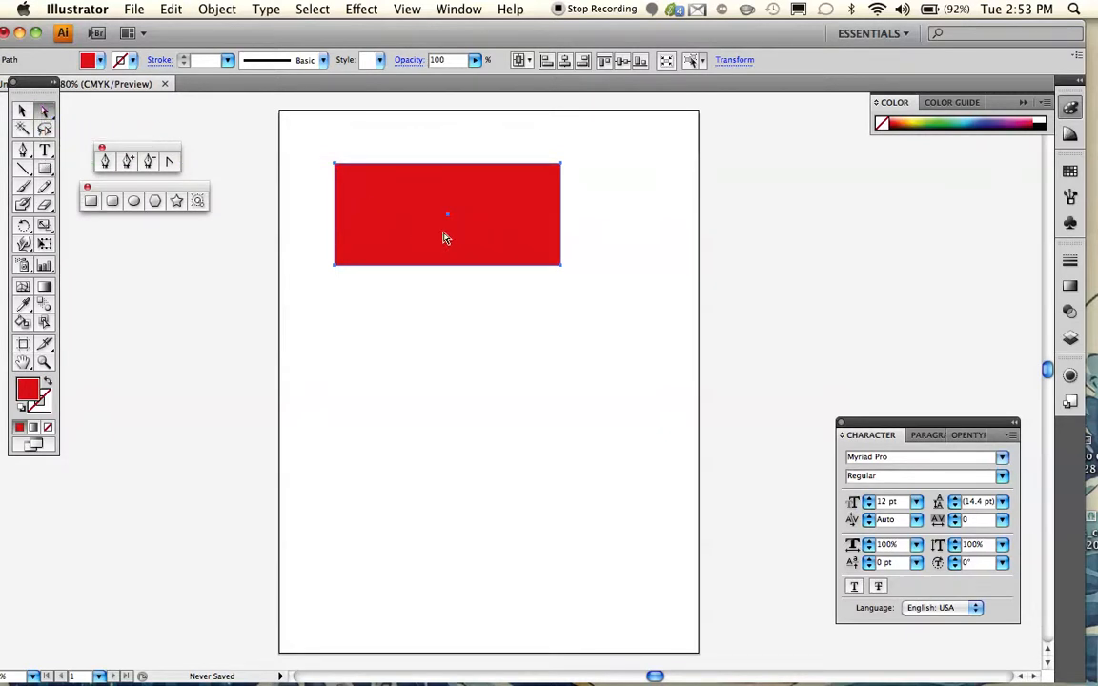
{"action": "left_click", "coordinate": [561, 270]}
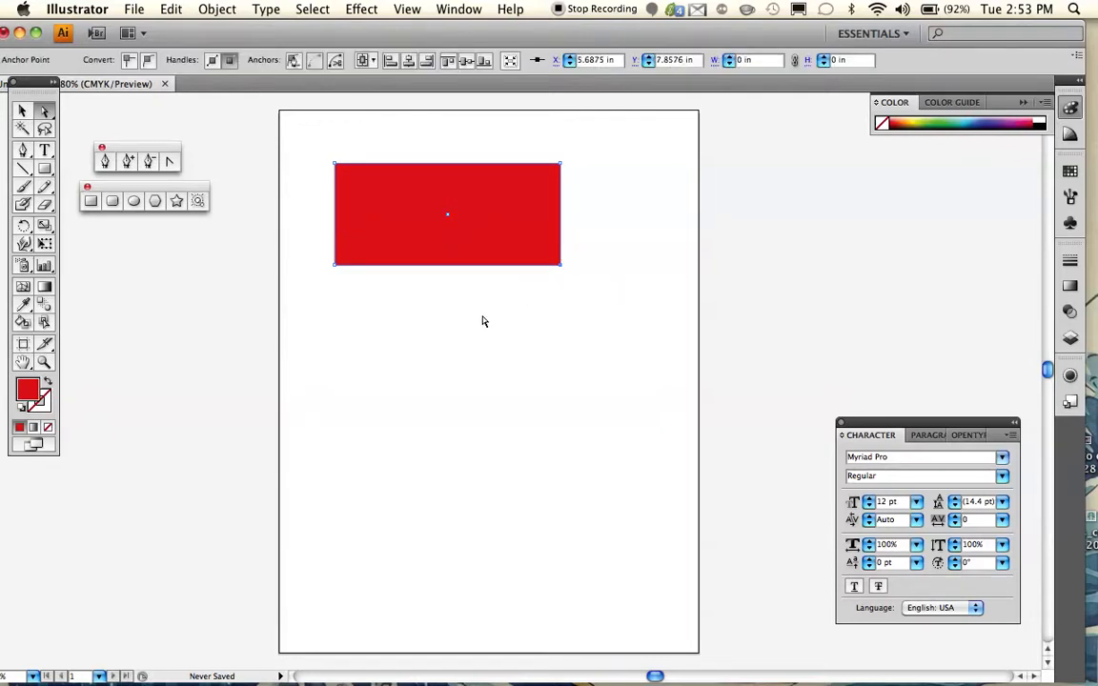
{"action": "key", "text": "z"}
{"action": "left_click", "coordinate": [489, 255]}
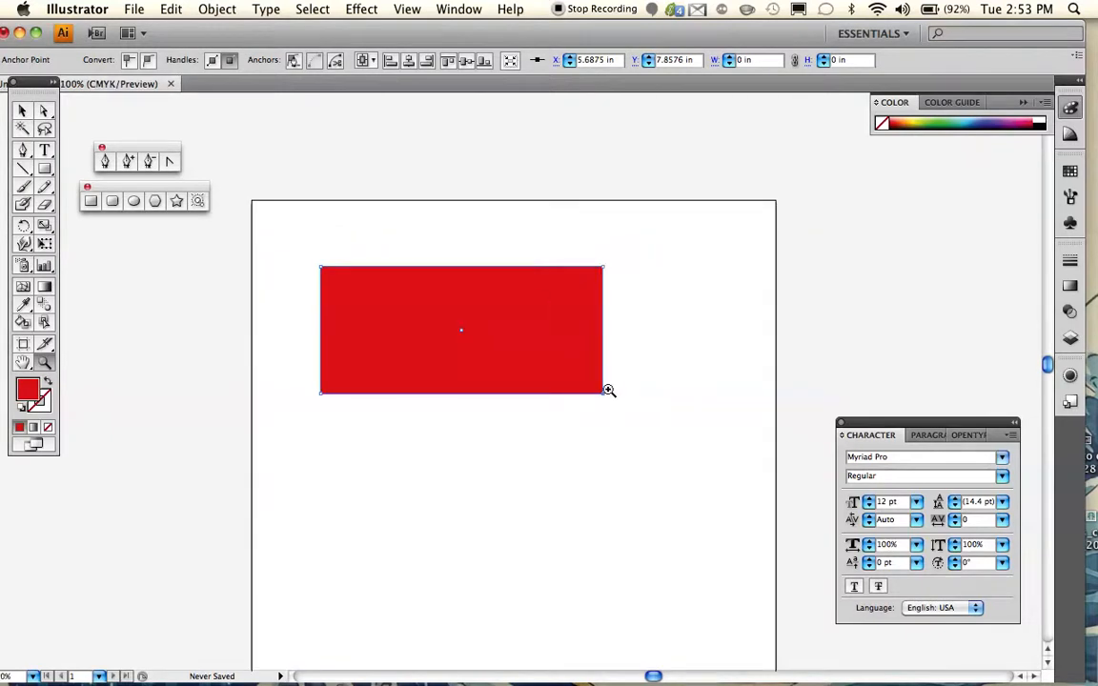
{"action": "left_click", "coordinate": [551, 362]}
{"action": "left_click", "coordinate": [435, 292]}
{"action": "left_click", "coordinate": [500, 350]}
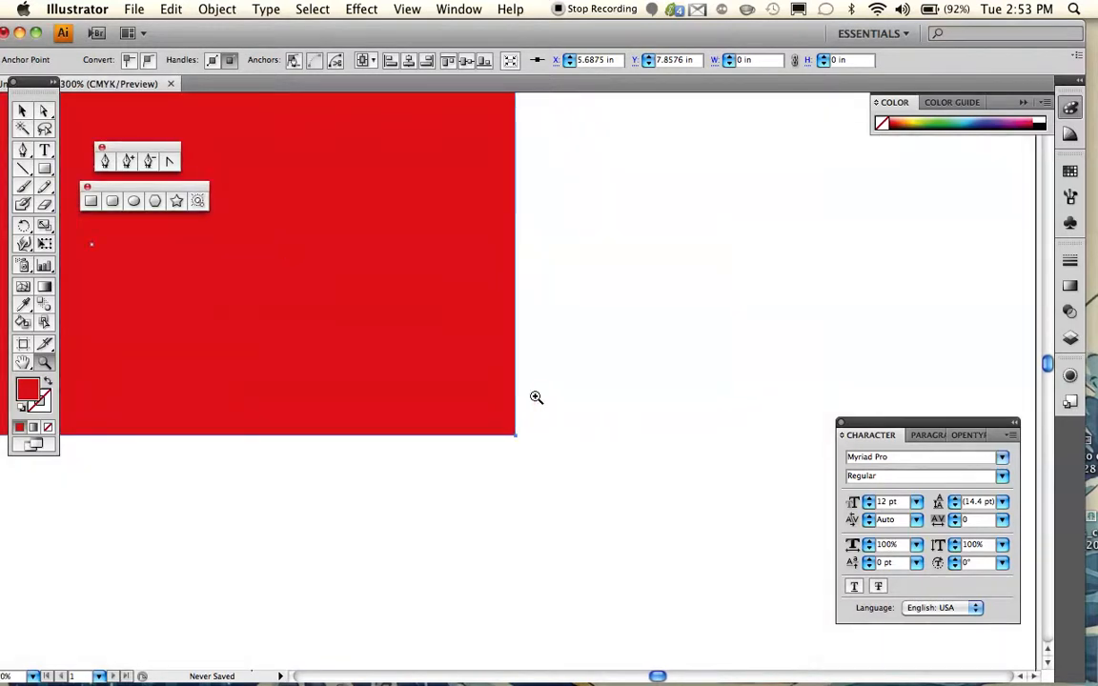
{"action": "key", "text": "a"}
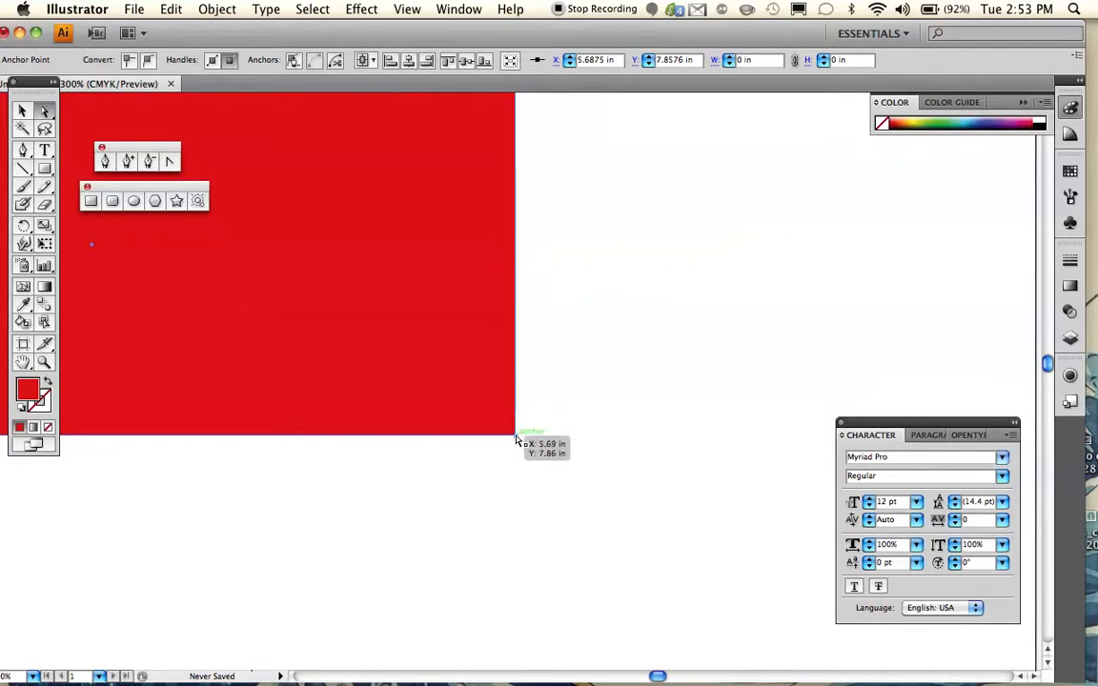
{"action": "left_click_drag", "start_coordinate": [517, 439], "coordinate": [331, 204]}
- Move the shape's upper-left anchor down and outward, to about X 0.36 in, Y 8.39 in
{"action": "scroll", "coordinate": [519, 312], "scroll_direction": "left", "scroll_amount": 10}
{"action": "scroll", "coordinate": [520, 313], "scroll_direction": "up", "scroll_amount": 2}
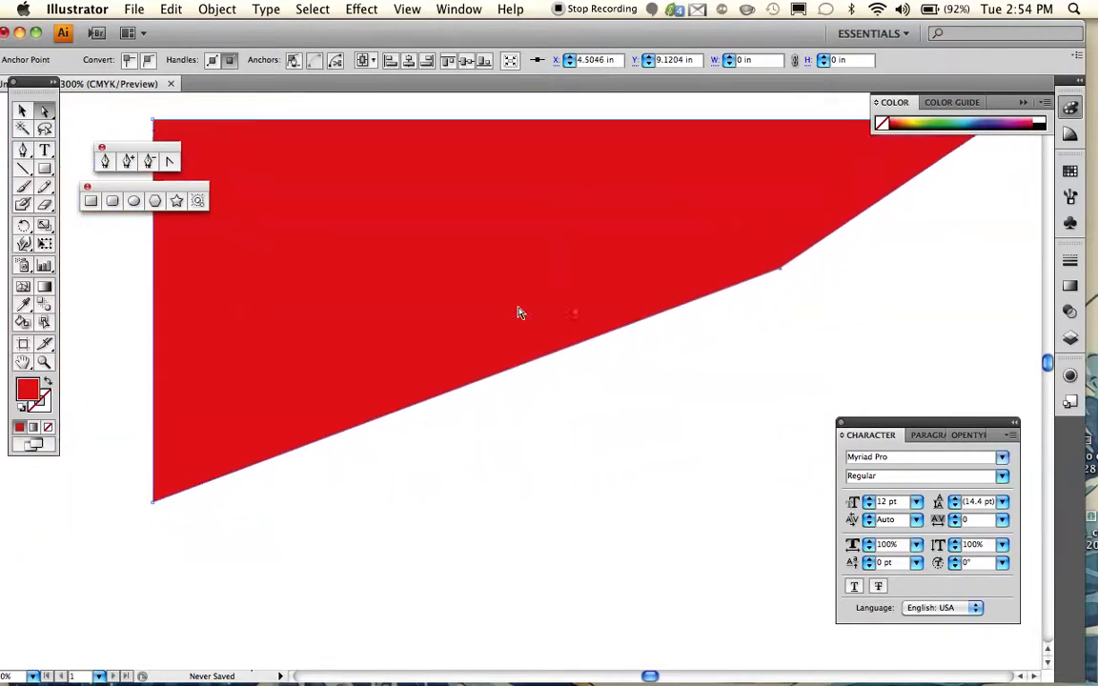
{"action": "scroll", "coordinate": [519, 312], "scroll_direction": "up", "scroll_amount": 3}
{"action": "scroll", "coordinate": [519, 312], "scroll_direction": "left", "scroll_amount": 5}
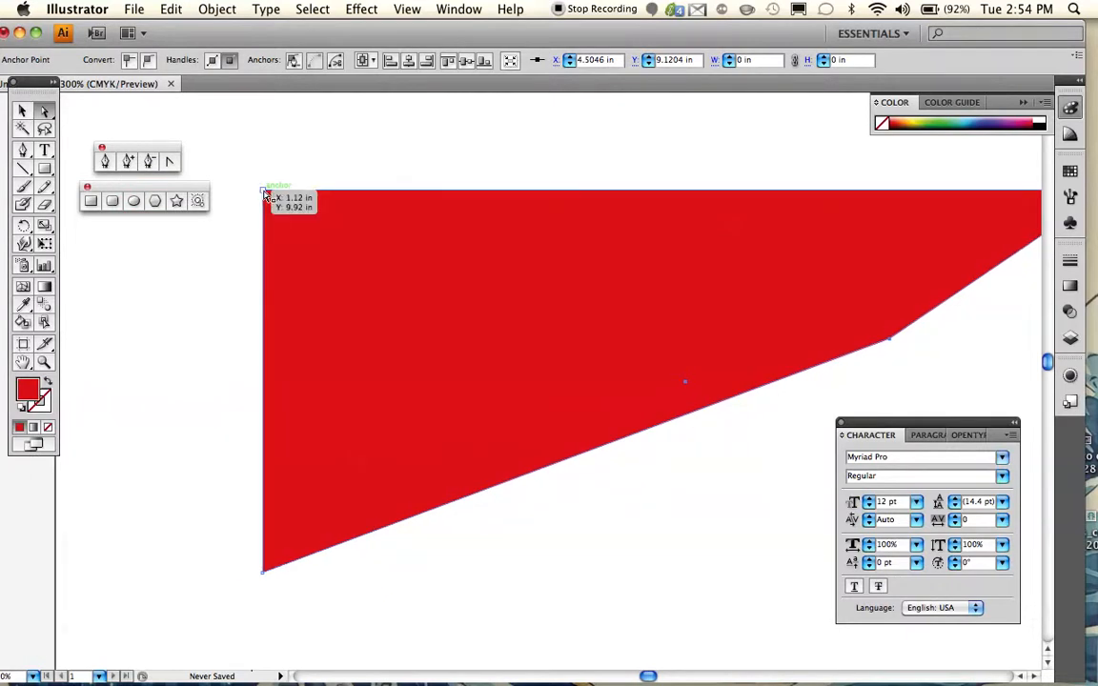
{"action": "left_click_drag", "start_coordinate": [267, 196], "coordinate": [123, 478]}
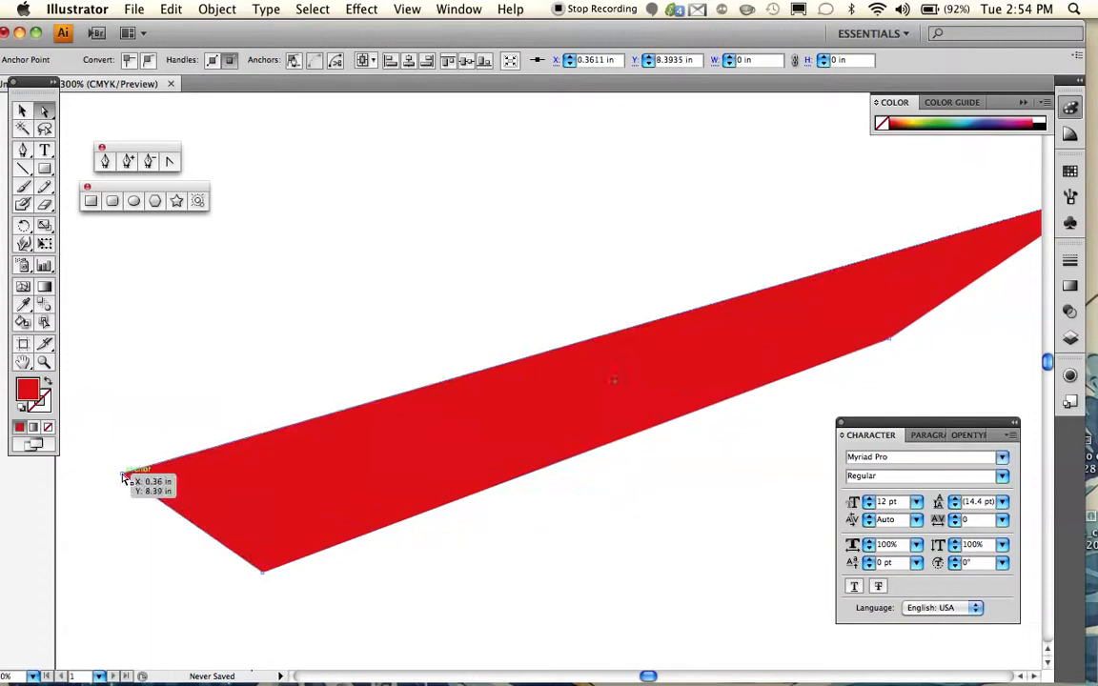
- Move the far upper-right anchor down below the shape, and the lower-left anchor up to about X 2.87 in, Y 9.79 in
{"action": "scroll", "coordinate": [124, 479], "scroll_direction": "right", "scroll_amount": 5}
{"action": "scroll", "coordinate": [123, 479], "scroll_direction": "up", "scroll_amount": 2}
{"action": "left_click_drag", "start_coordinate": [956, 247], "coordinate": [483, 634]}
{"action": "scroll", "coordinate": [483, 634], "scroll_direction": "up", "scroll_amount": 3}
{"action": "scroll", "coordinate": [483, 634], "scroll_direction": "left", "scroll_amount": 2}
{"action": "scroll", "coordinate": [483, 634], "scroll_direction": "down", "scroll_amount": 5}
{"action": "scroll", "coordinate": [483, 633], "scroll_direction": "left", "scroll_amount": 2}
{"action": "left_click_drag", "start_coordinate": [297, 512], "coordinate": [618, 152]}
- Move the quadrilateral's bottom anchor up just beneath the top anchor, to about X 2.87 in, Y 9.54 in
{"action": "scroll", "coordinate": [495, 262], "scroll_direction": "down", "scroll_amount": 2}
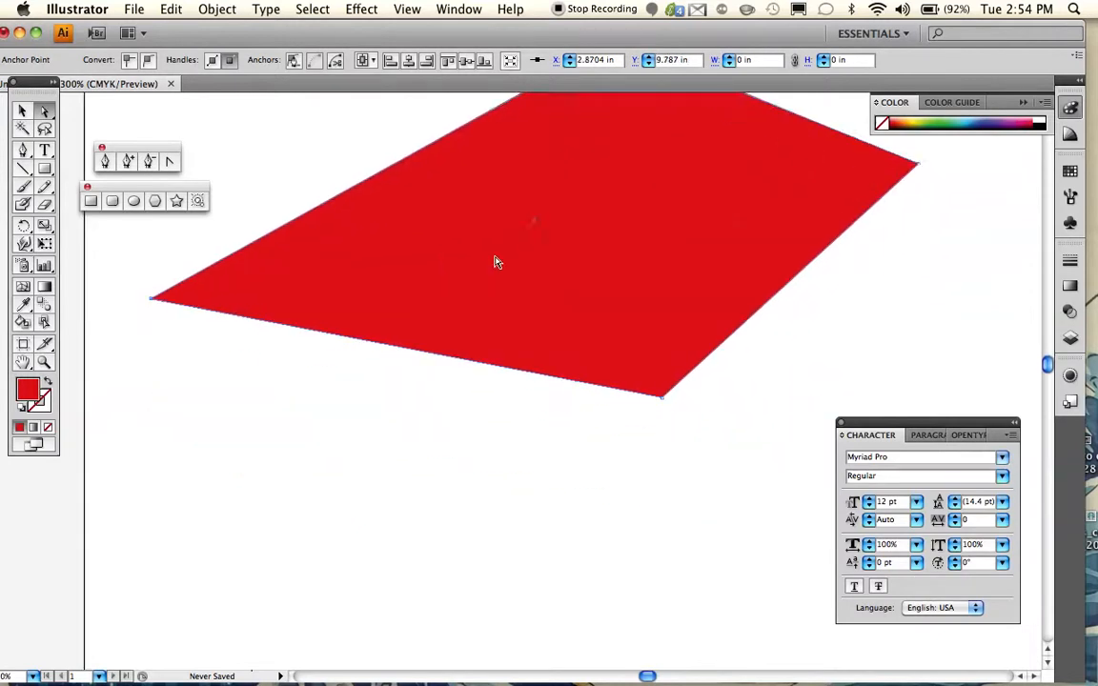
{"action": "scroll", "coordinate": [496, 262], "scroll_direction": "up", "scroll_amount": 1}
{"action": "scroll", "coordinate": [496, 262], "scroll_direction": "left", "scroll_amount": 1}
{"action": "left_click_drag", "start_coordinate": [693, 467], "coordinate": [646, 158]}
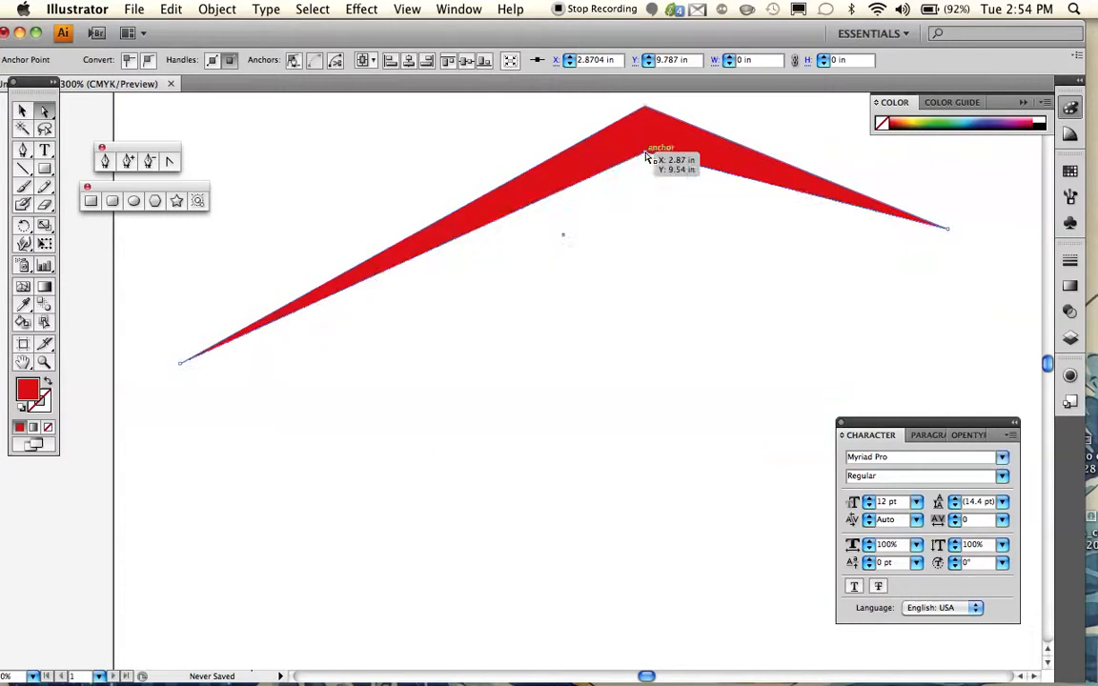
- Move the inner anchor of the arrow-like shape down to about X 2.90 in, Y 7.78 in, and delete that anchor point
{"action": "scroll", "coordinate": [608, 326], "scroll_direction": "up", "scroll_amount": 1}
{"action": "scroll", "coordinate": [608, 327], "scroll_direction": "right", "scroll_amount": 3}
{"action": "scroll", "coordinate": [607, 327], "scroll_direction": "up", "scroll_amount": 1}
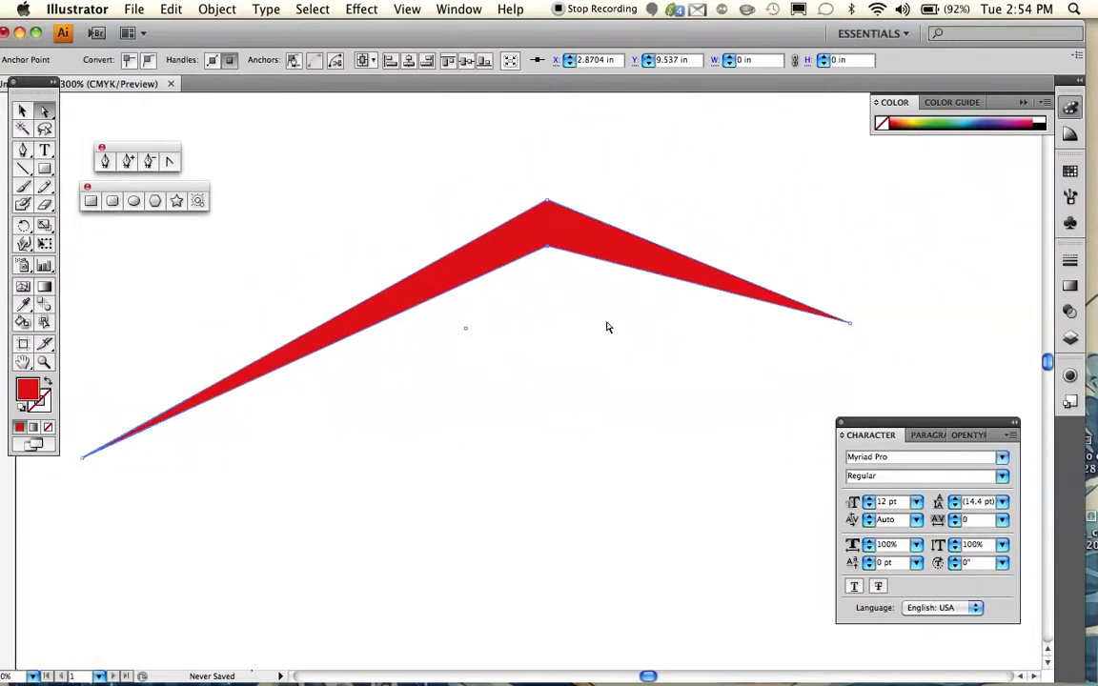
{"action": "scroll", "coordinate": [607, 327], "scroll_direction": "down", "scroll_amount": 2}
{"action": "scroll", "coordinate": [607, 327], "scroll_direction": "left", "scroll_amount": 1}
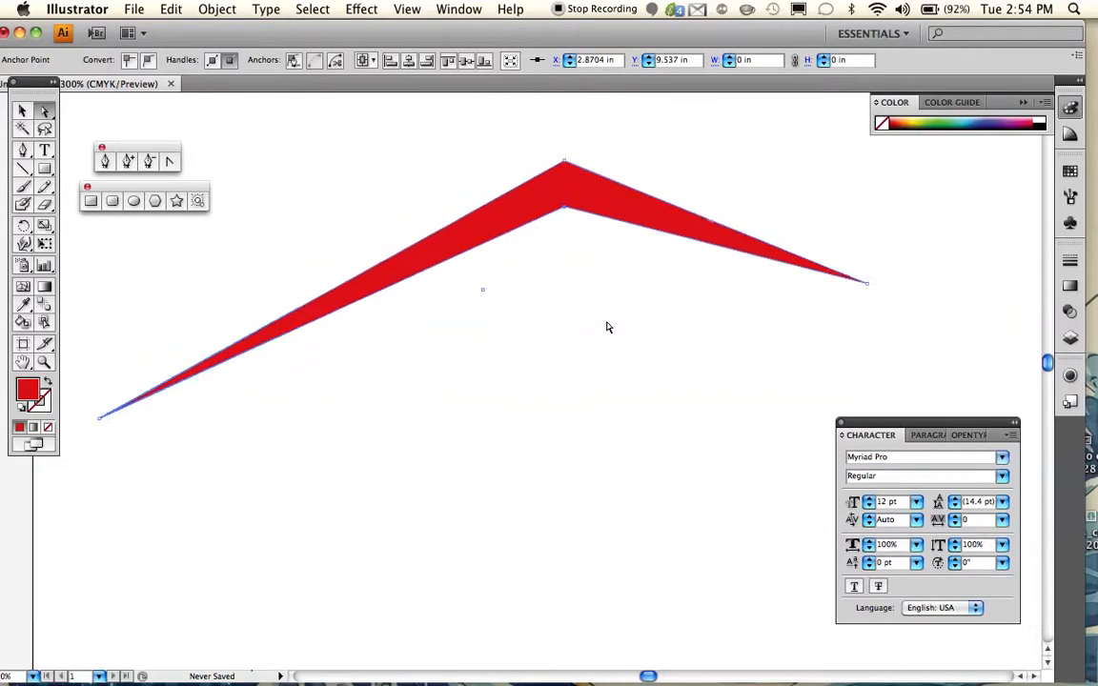
{"action": "scroll", "coordinate": [608, 327], "scroll_direction": "down", "scroll_amount": 1}
{"action": "scroll", "coordinate": [609, 327], "scroll_direction": "up", "scroll_amount": 1}
{"action": "scroll", "coordinate": [608, 327], "scroll_direction": "left", "scroll_amount": 1}
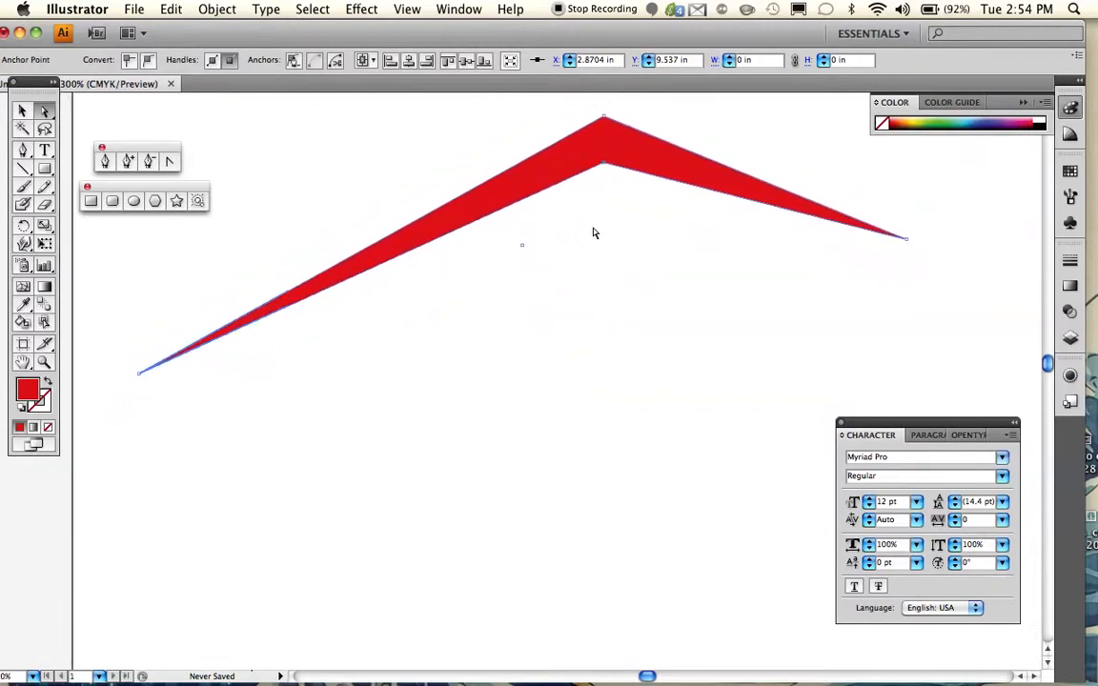
{"action": "left_click_drag", "start_coordinate": [604, 172], "coordinate": [611, 490]}
{"action": "scroll", "coordinate": [611, 489], "scroll_direction": "right", "scroll_amount": 1}
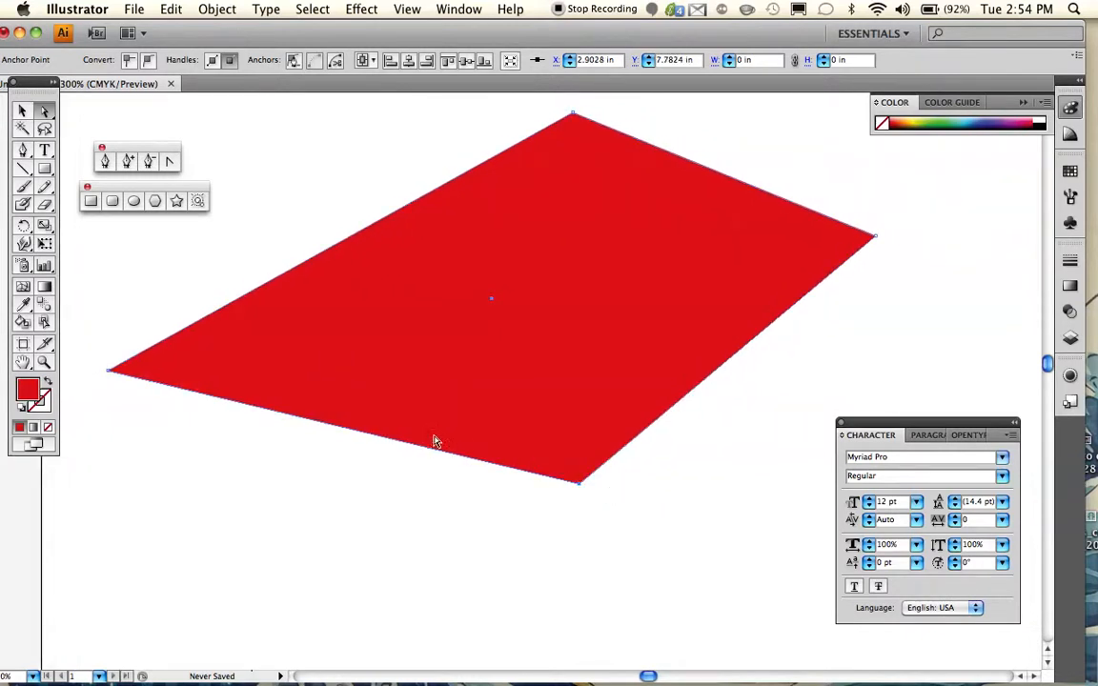
{"action": "left_click", "coordinate": [149, 162]}
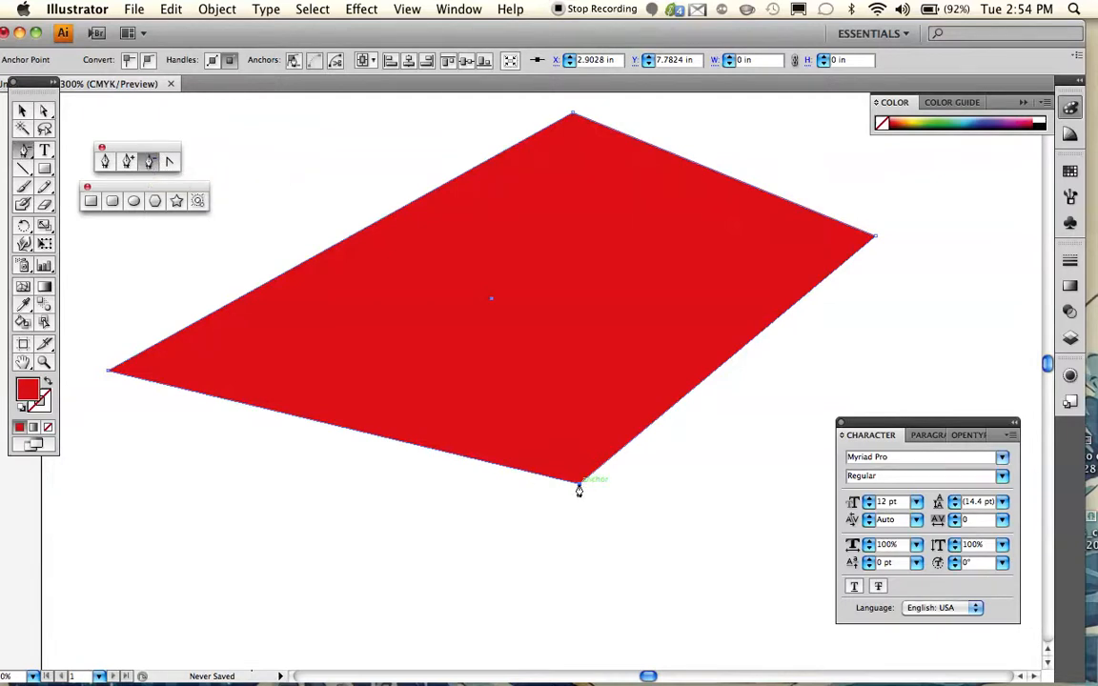
{"action": "left_click", "coordinate": [579, 485]}
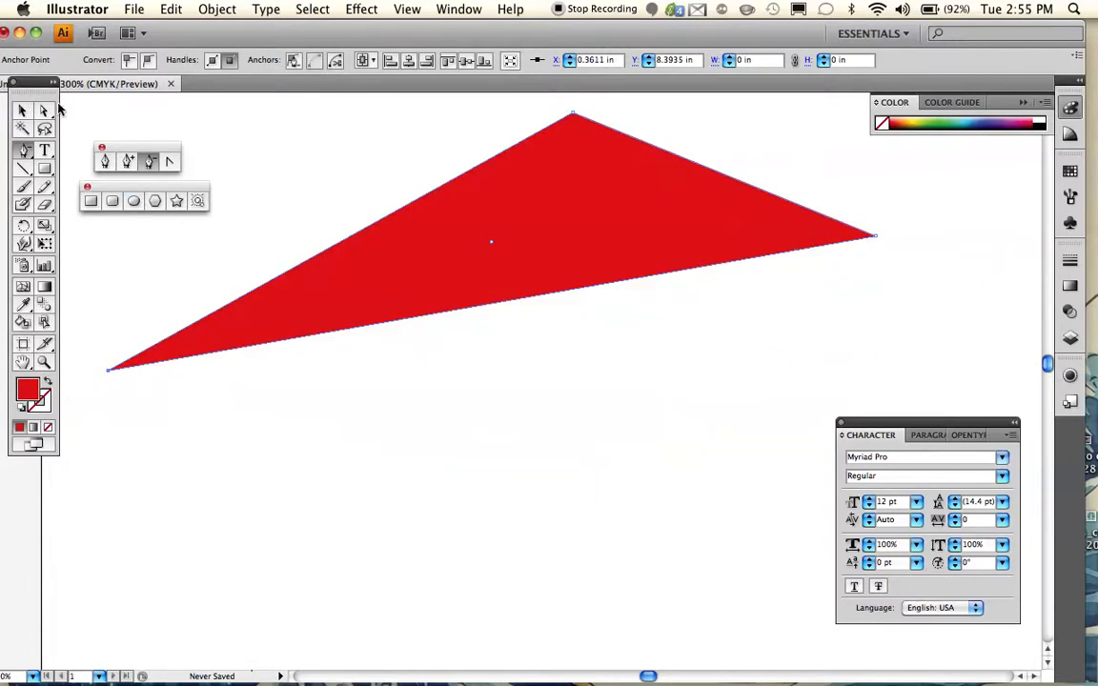
- Move the triangle's right anchor to about X 1.91 in, Y 7.25 in, and its top anchor to about X 1.62 in, Y 8.25 in
{"action": "left_click", "coordinate": [44, 112]}
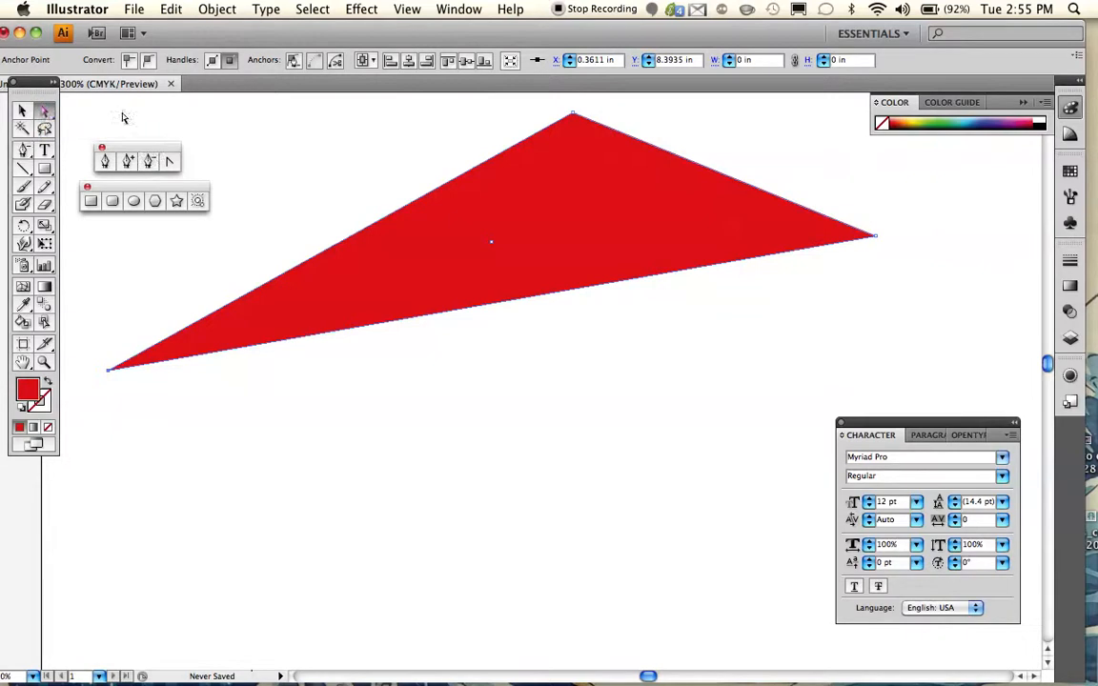
{"action": "left_click_drag", "start_coordinate": [882, 241], "coordinate": [396, 580]}
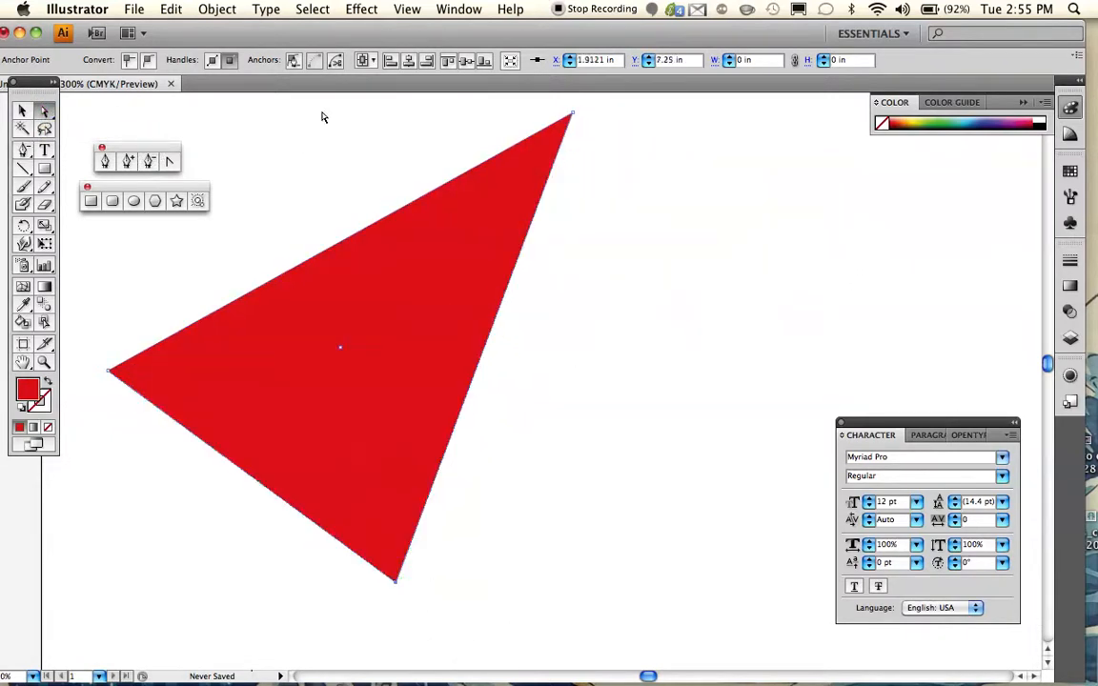
{"action": "left_click_drag", "start_coordinate": [575, 116], "coordinate": [340, 396]}
{"action": "scroll", "coordinate": [360, 399], "scroll_direction": "down", "scroll_amount": 5}
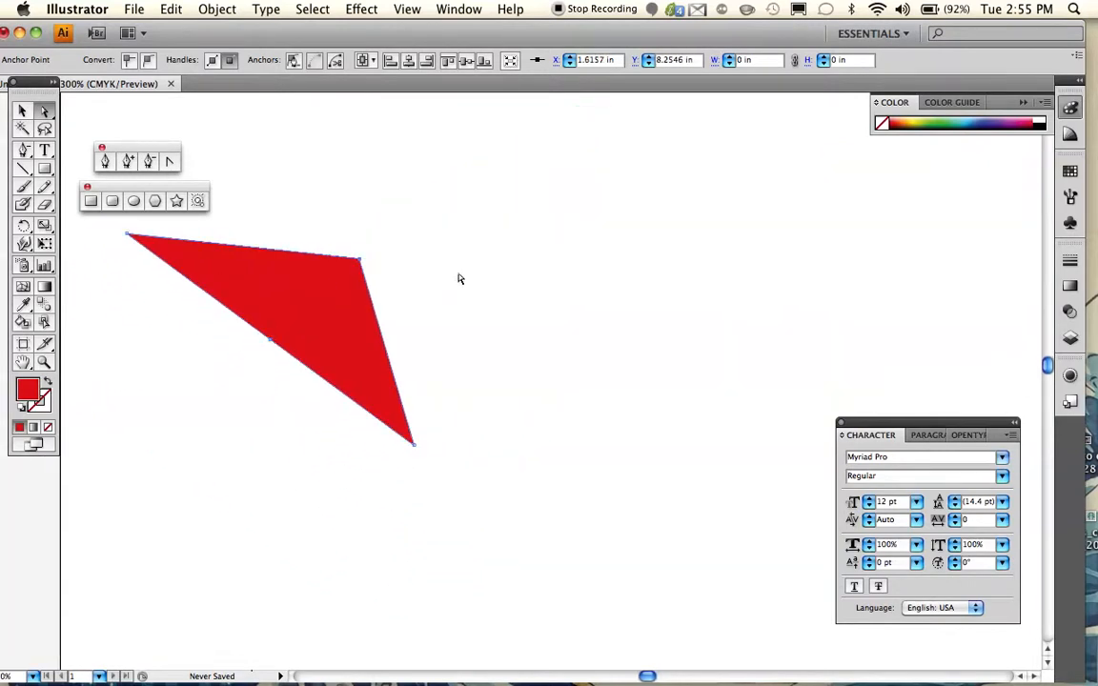
- Deselect the triangle and draw a rounded rectangle to the right of it
{"action": "left_click", "coordinate": [22, 113]}
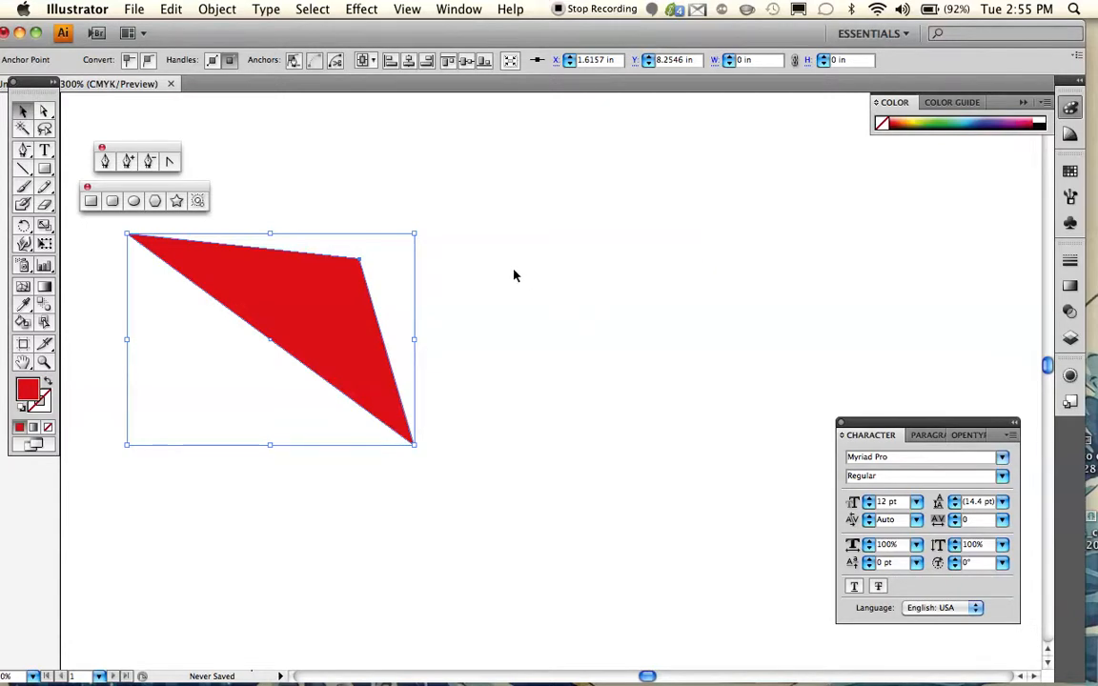
{"action": "left_click", "coordinate": [488, 284]}
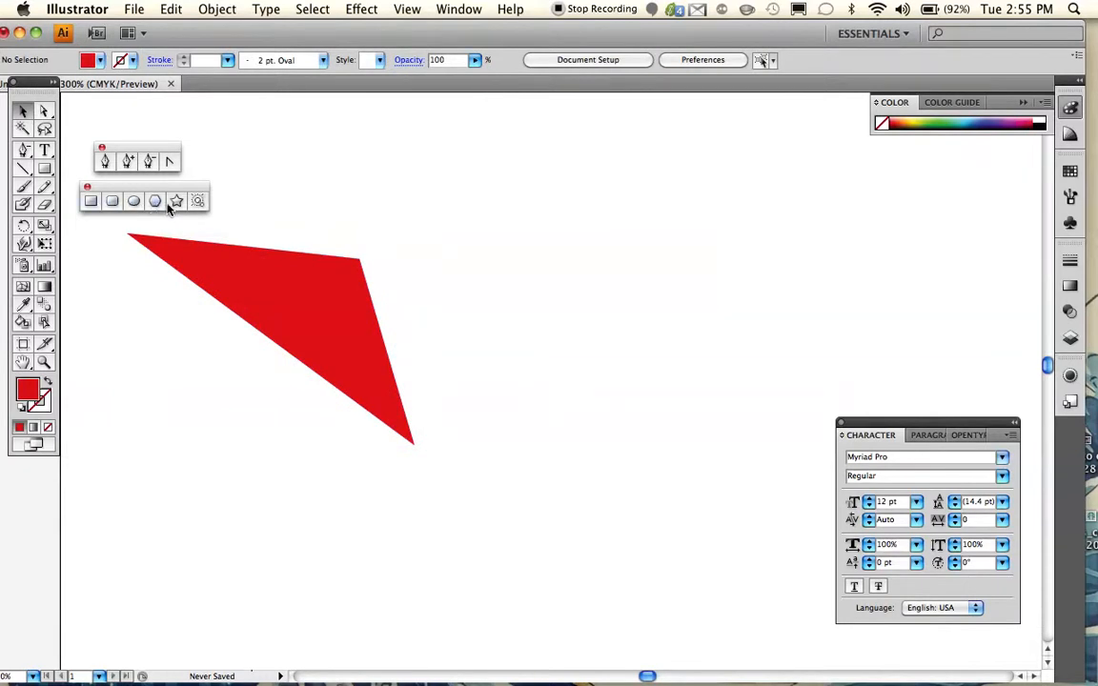
{"action": "left_click", "coordinate": [112, 202]}
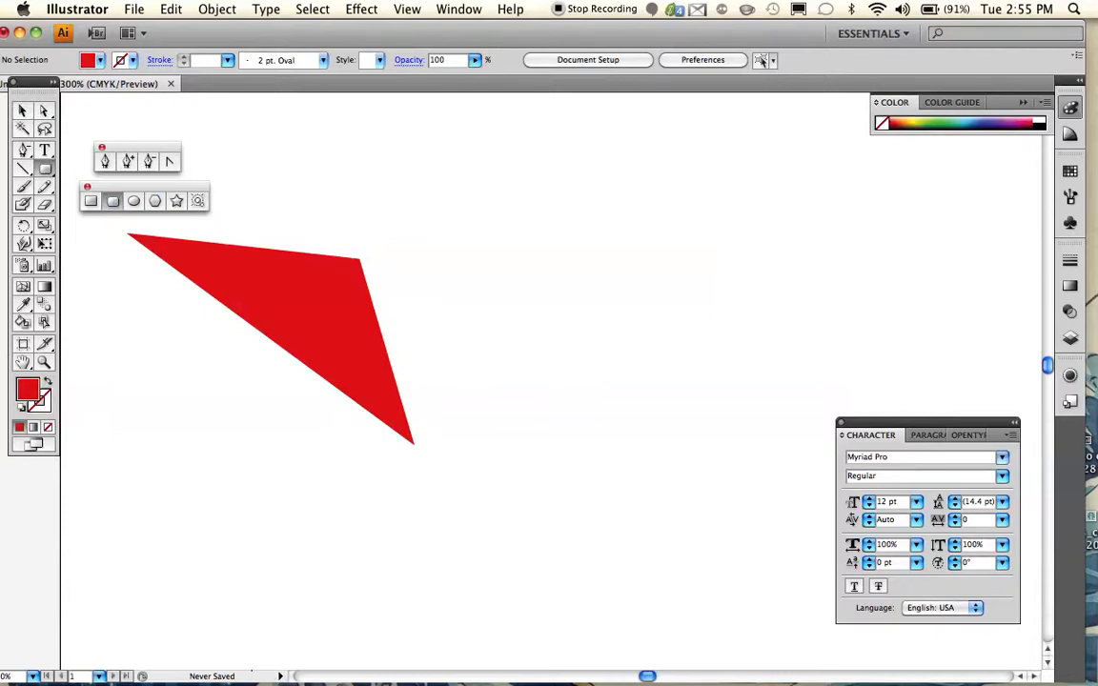
{"action": "mouse_move", "coordinate": [447, 162]}
{"action": "left_mouse_down"}
{"action": "mouse_move", "coordinate": [699, 276]}
{"action": "mouse_move", "coordinate": [684, 331]}
{"action": "mouse_move", "coordinate": [700, 349]}
{"action": "left_mouse_up"}
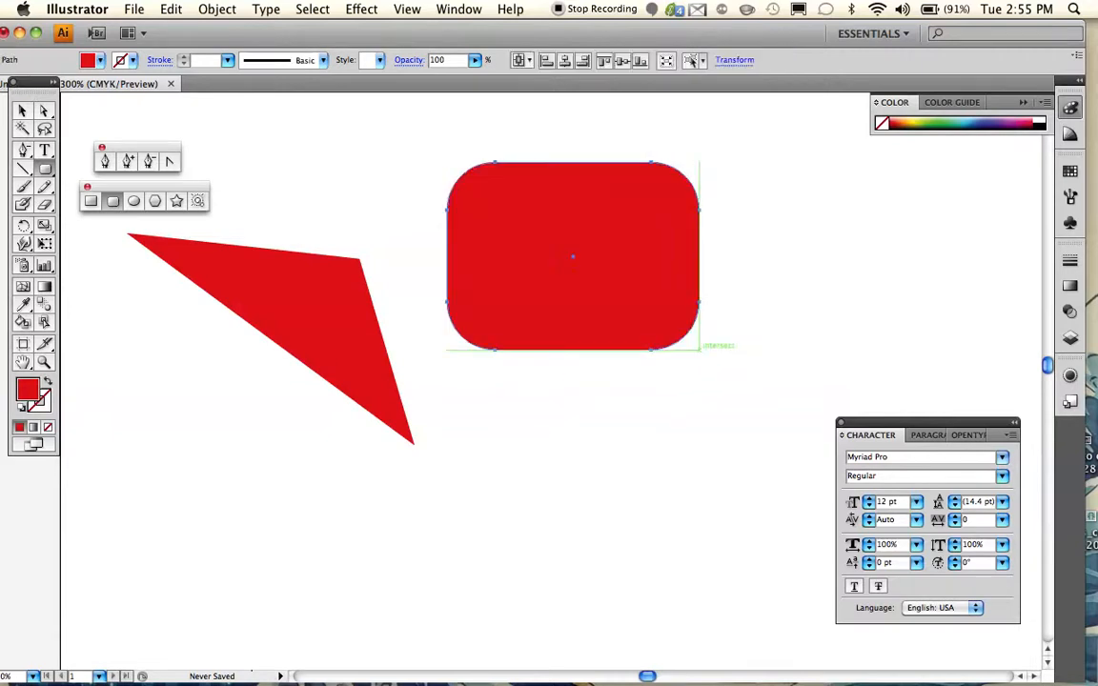
{"action": "scroll", "coordinate": [696, 322], "scroll_direction": "up", "scroll_amount": 5}
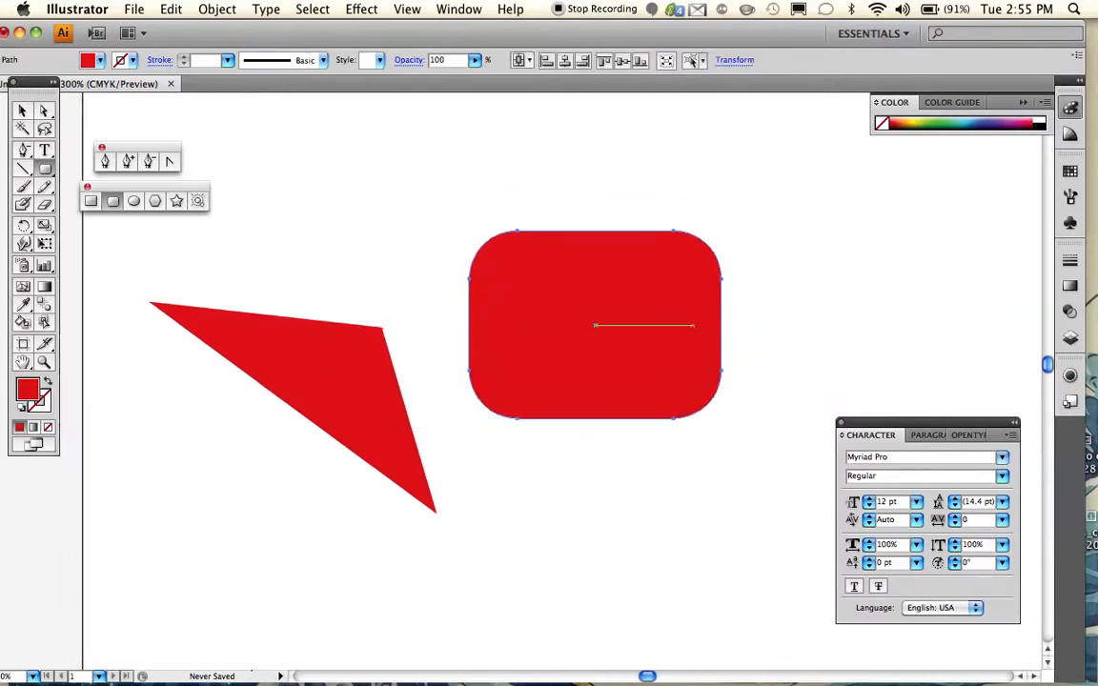
{"action": "scroll", "coordinate": [695, 322], "scroll_direction": "right", "scroll_amount": 4}
{"action": "scroll", "coordinate": [534, 372], "scroll_direction": "down", "scroll_amount": 1}
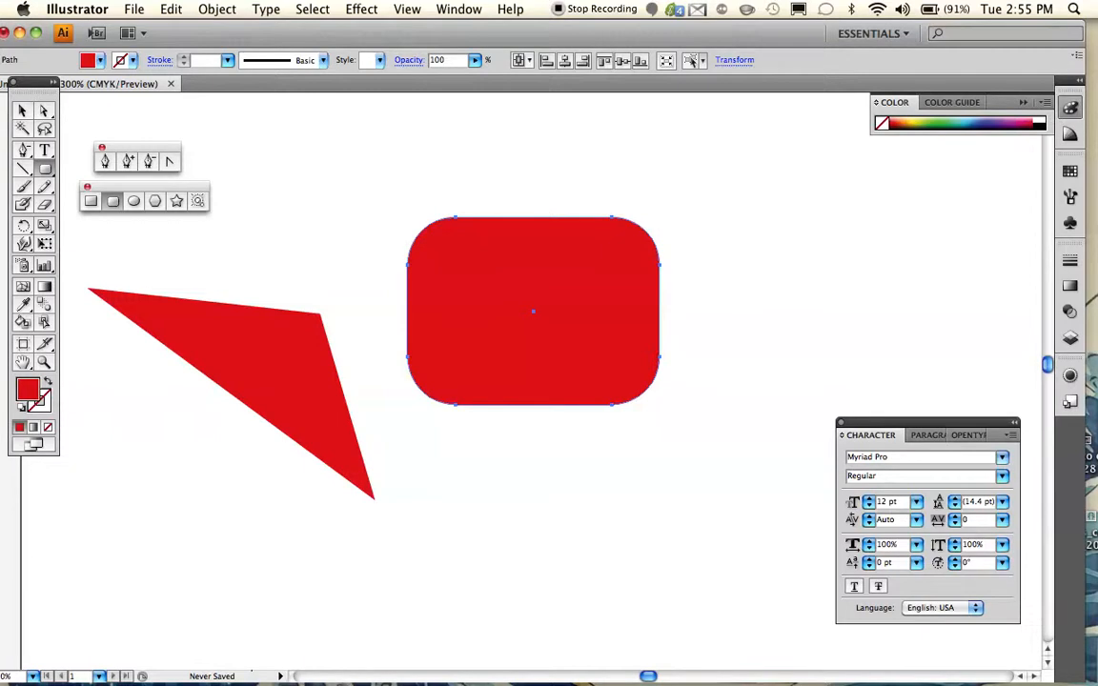
{"action": "scroll", "coordinate": [534, 315], "scroll_direction": "up", "scroll_amount": 3}
{"action": "scroll", "coordinate": [534, 315], "scroll_direction": "down", "scroll_amount": 5}
{"action": "scroll", "coordinate": [534, 315], "scroll_direction": "up", "scroll_amount": 4}
{"action": "scroll", "coordinate": [534, 315], "scroll_direction": "left", "scroll_amount": 2}
{"action": "scroll", "coordinate": [534, 314], "scroll_direction": "right", "scroll_amount": 1}
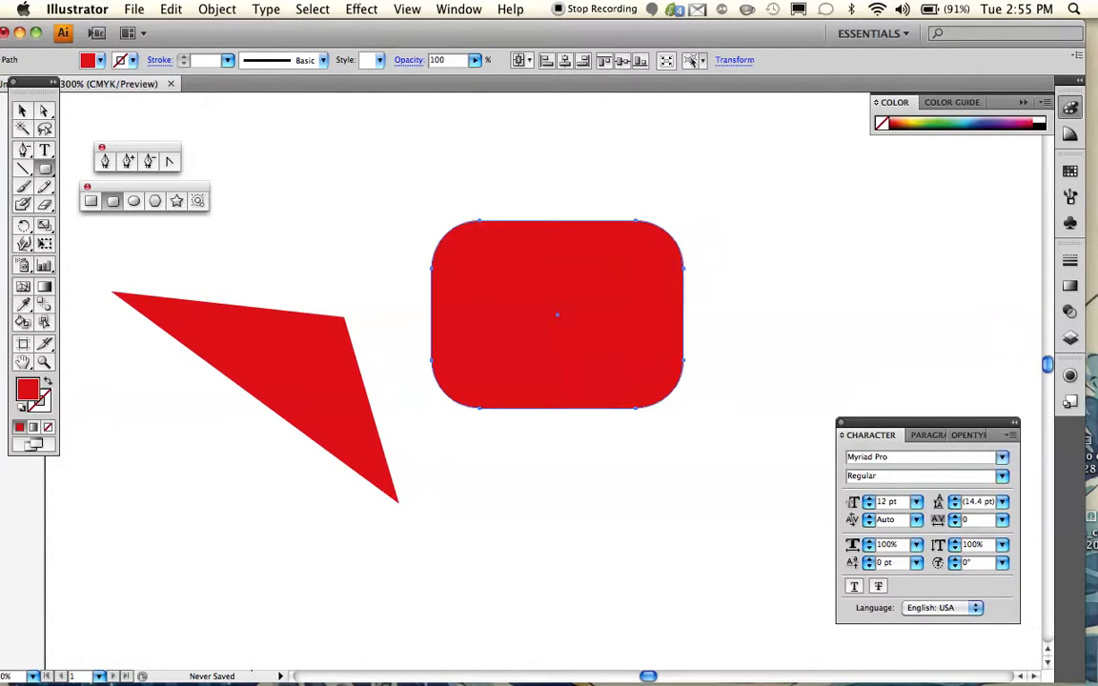
- Select the anchor point at the right end of the rounded rectangle's top edge with the Direct Selection tool
{"action": "left_click", "coordinate": [43, 362]}
{"action": "left_click", "coordinate": [618, 362]}
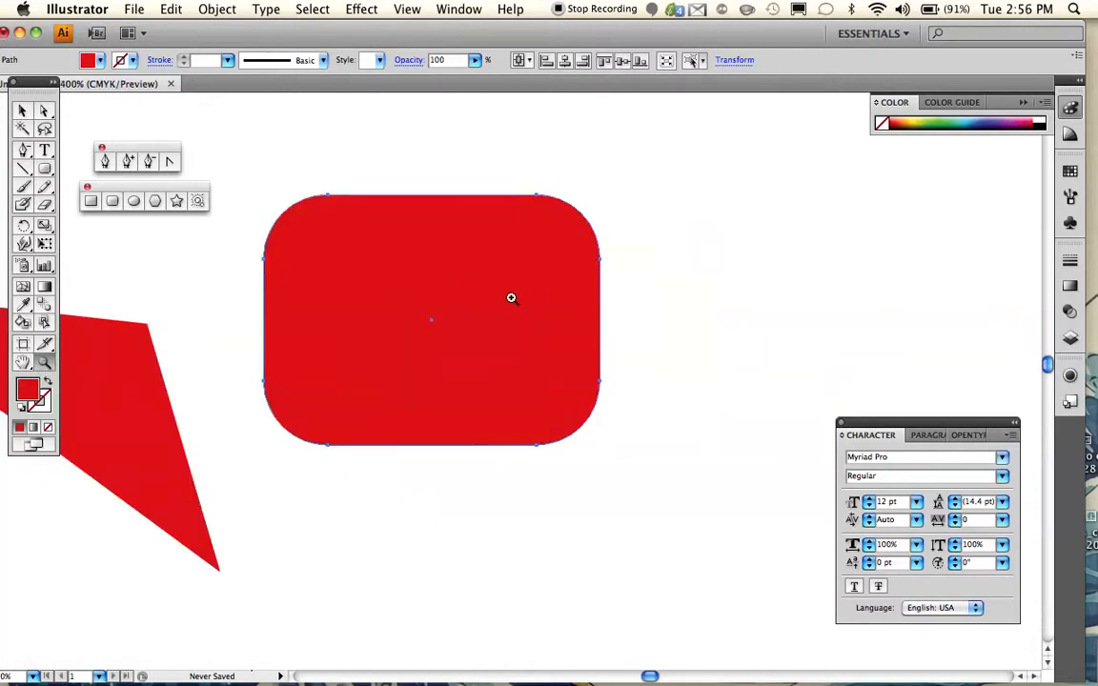
{"action": "left_click", "coordinate": [463, 244]}
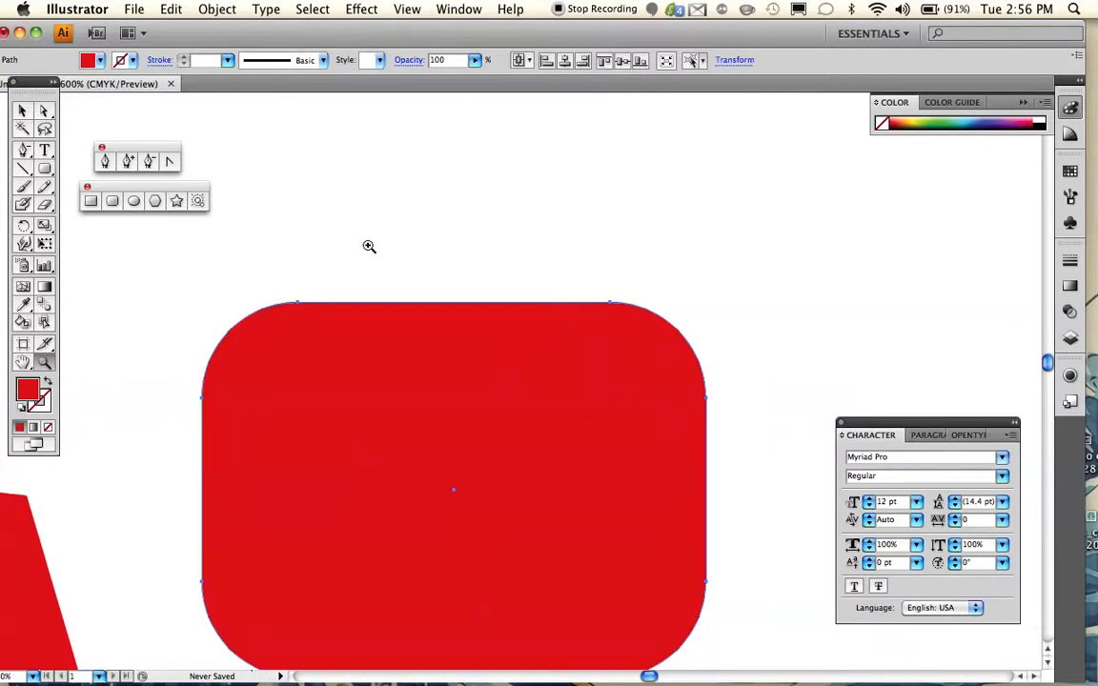
{"action": "left_click", "coordinate": [45, 113]}
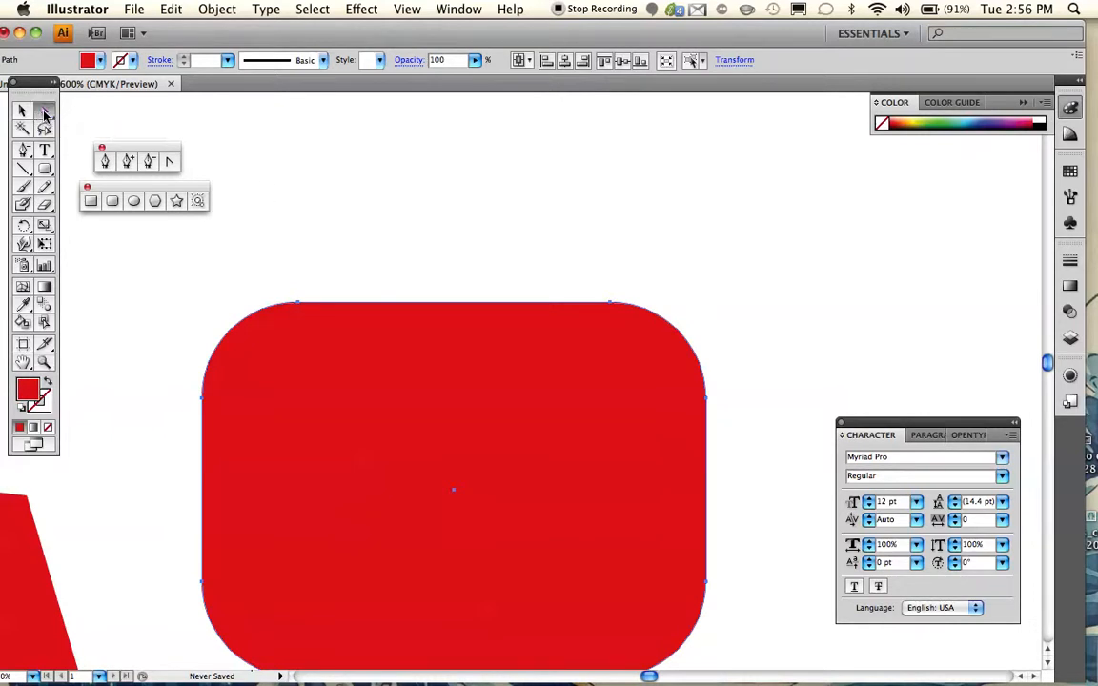
{"action": "left_click", "coordinate": [612, 305]}
{"action": "scroll", "coordinate": [730, 359], "scroll_direction": "up", "scroll_amount": 3}
{"action": "scroll", "coordinate": [729, 360], "scroll_direction": "right", "scroll_amount": 3}
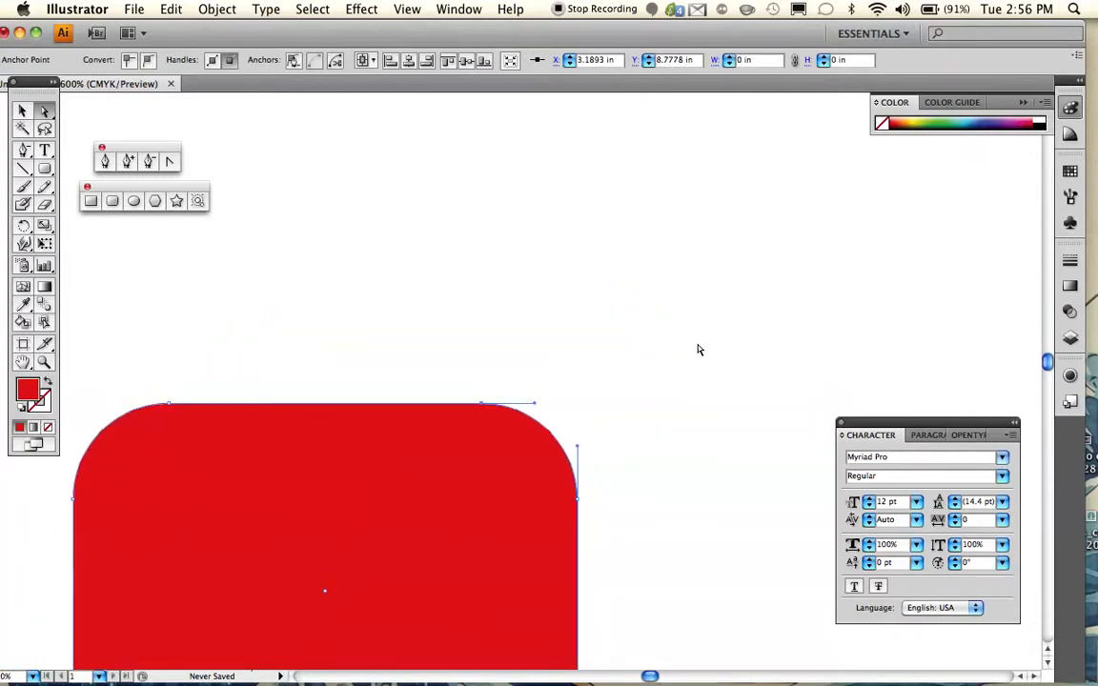
{"action": "key", "text": "z"}
{"action": "left_click", "coordinate": [508, 406]}
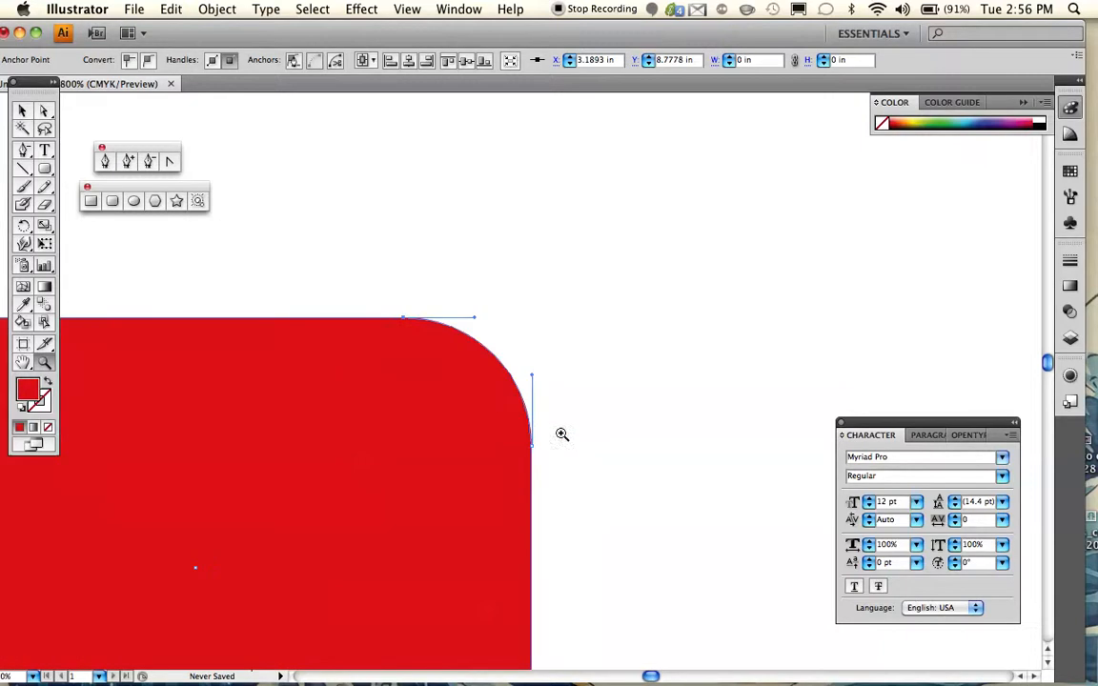
{"action": "left_click", "coordinate": [472, 358]}
{"action": "left_click", "coordinate": [548, 340]}
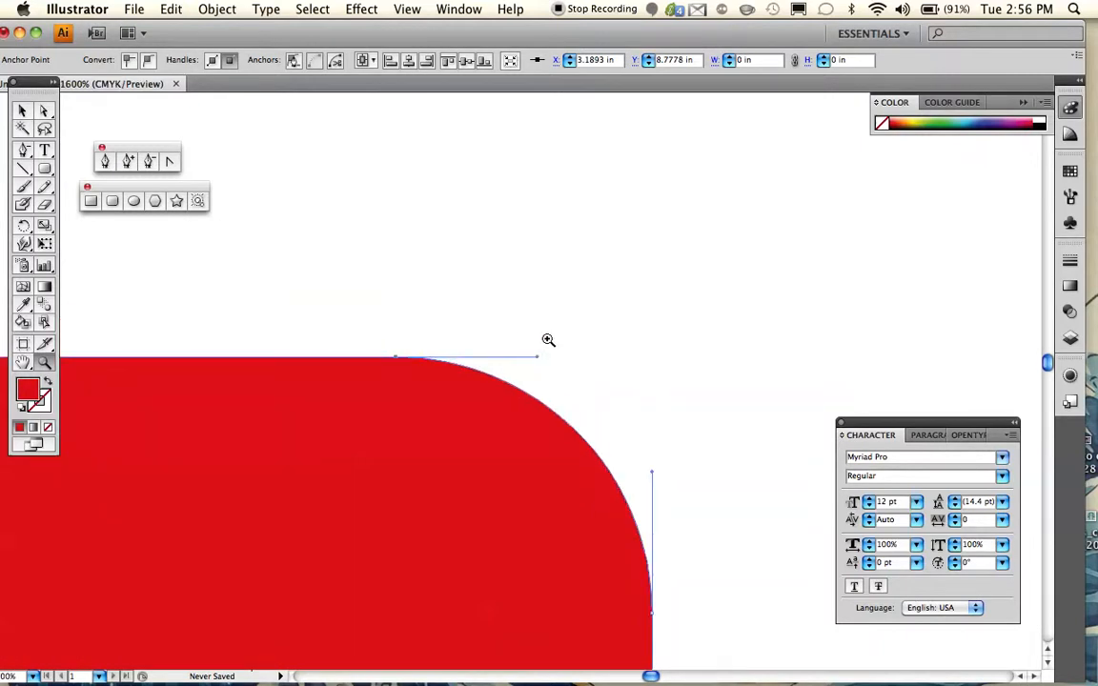
{"action": "scroll", "coordinate": [549, 340], "scroll_direction": "down", "scroll_amount": 3}
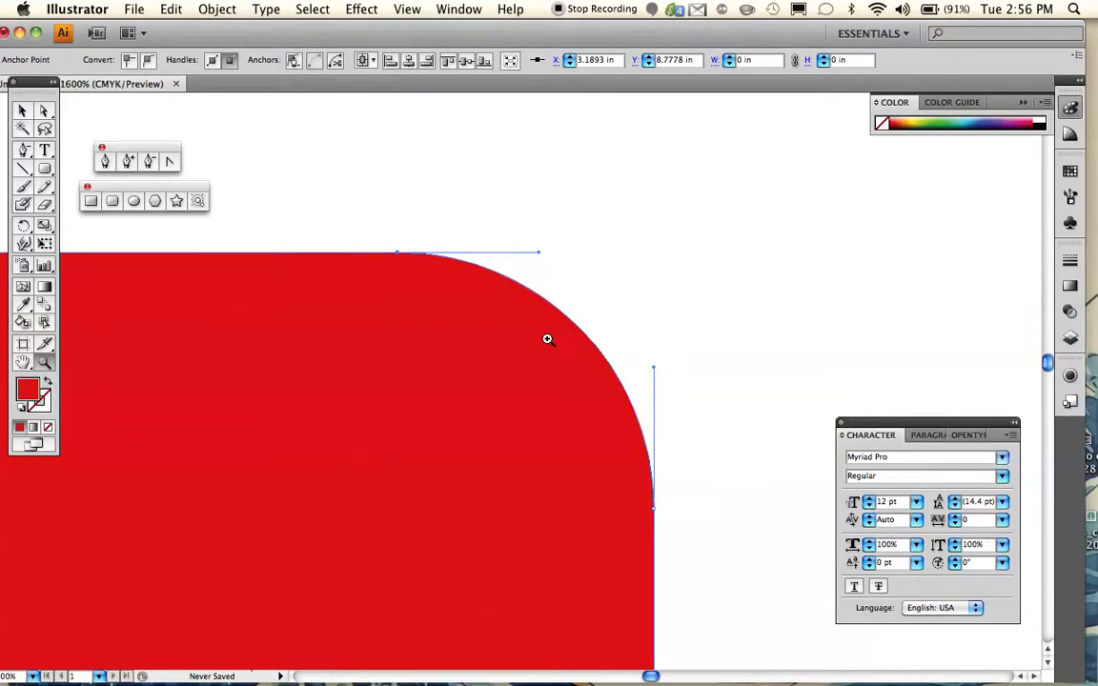
- Stretch the upper-right corner's top handle far up and to the right, and its side handle leftward into the shape
{"action": "left_click", "coordinate": [44, 114]}
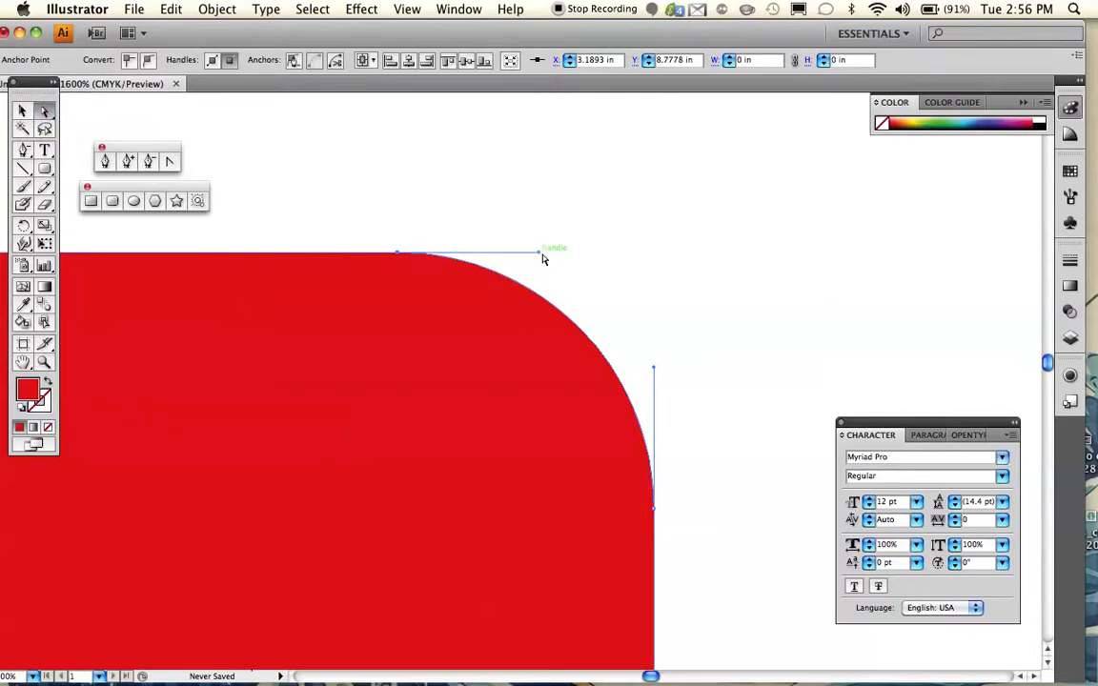
{"action": "left_click_drag", "start_coordinate": [538, 256], "coordinate": [887, 167]}
{"action": "scroll", "coordinate": [787, 259], "scroll_direction": "left", "scroll_amount": 3}
{"action": "scroll", "coordinate": [786, 258], "scroll_direction": "down", "scroll_amount": 3}
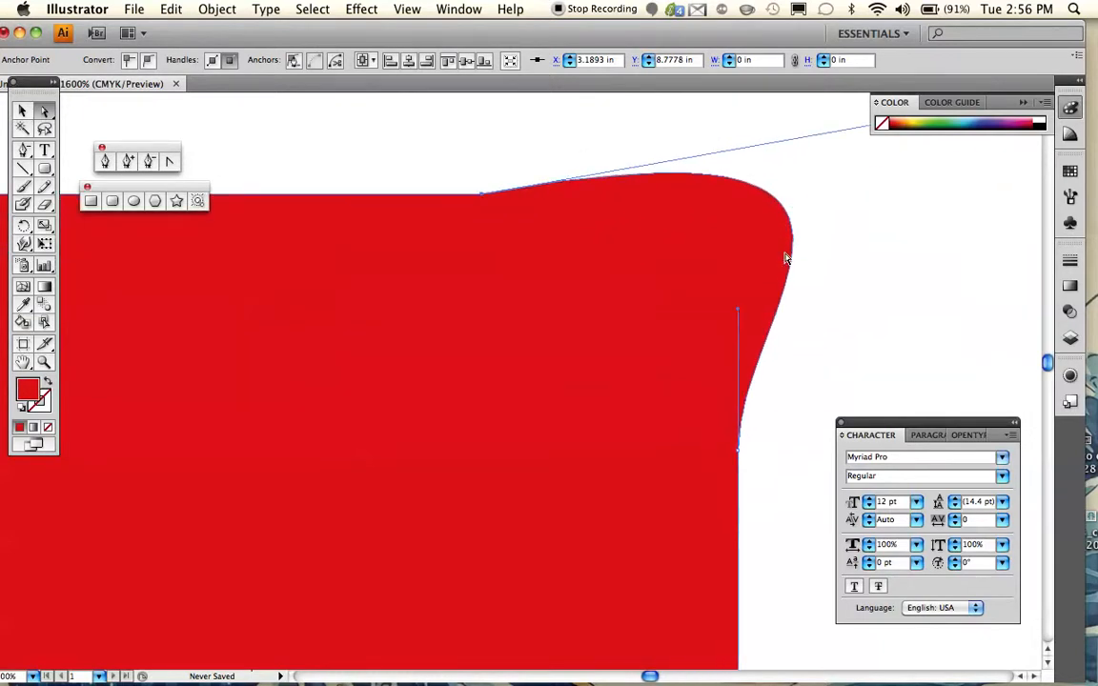
{"action": "left_click_drag", "start_coordinate": [744, 288], "coordinate": [330, 290]}
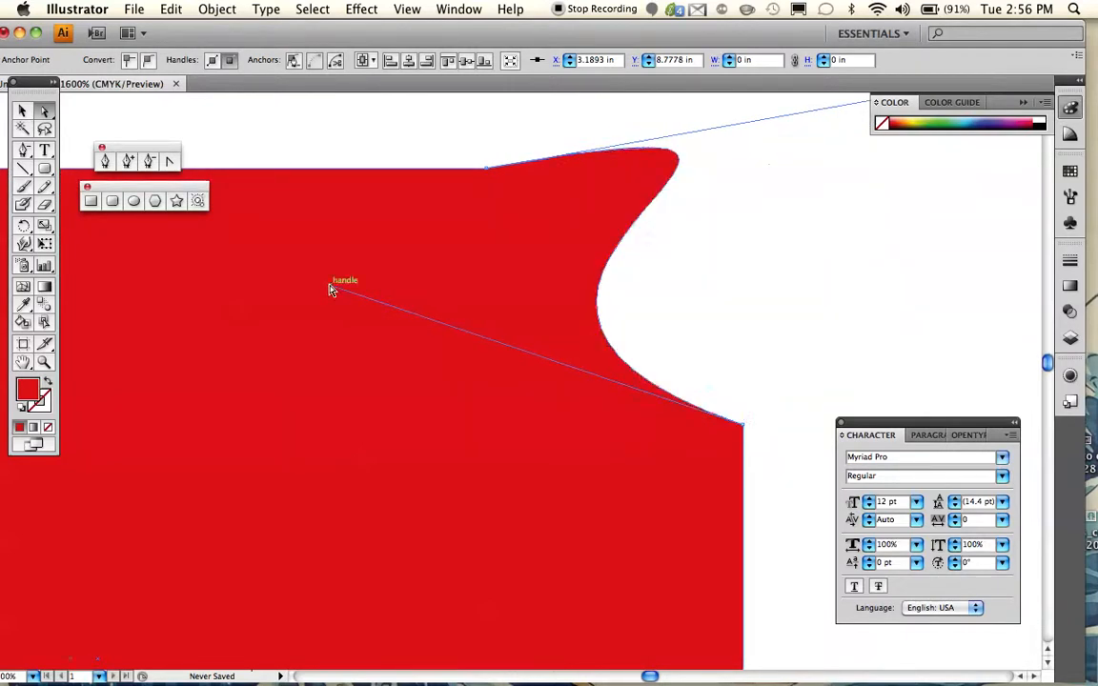
- Shorten the top-edge anchor's direction handle and angle it down and slightly to the right of the anchor
{"action": "scroll", "coordinate": [332, 327], "scroll_direction": "up", "scroll_amount": 3}
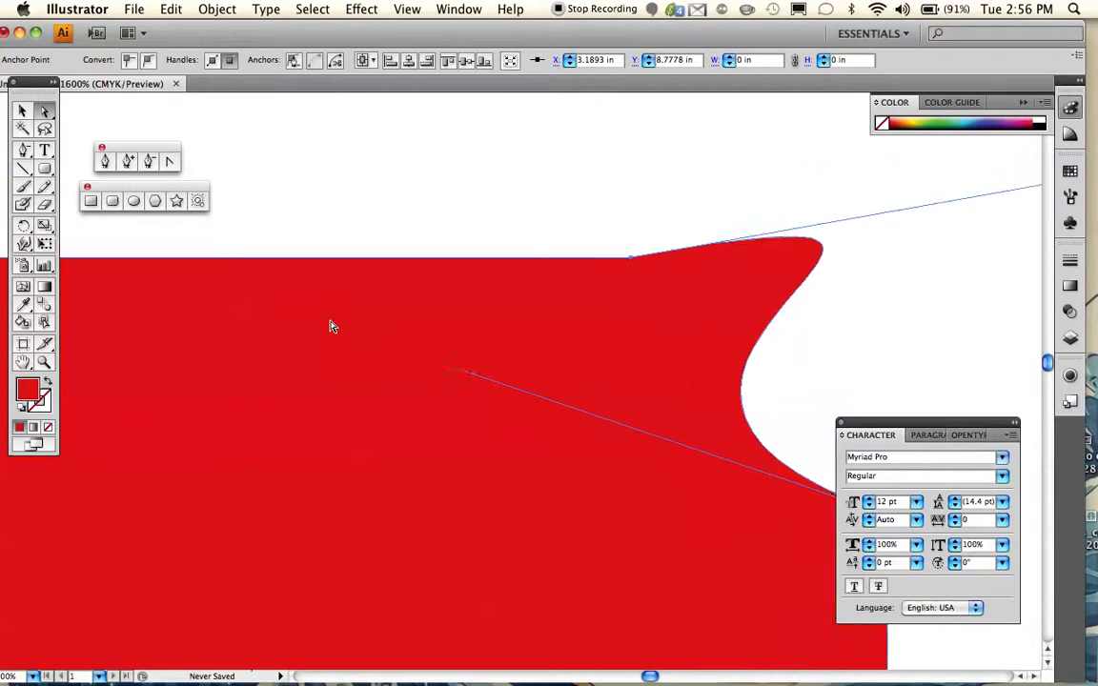
{"action": "scroll", "coordinate": [332, 327], "scroll_direction": "right", "scroll_amount": 4}
{"action": "scroll", "coordinate": [332, 326], "scroll_direction": "left", "scroll_amount": 3}
{"action": "scroll", "coordinate": [332, 327], "scroll_direction": "down", "scroll_amount": 1}
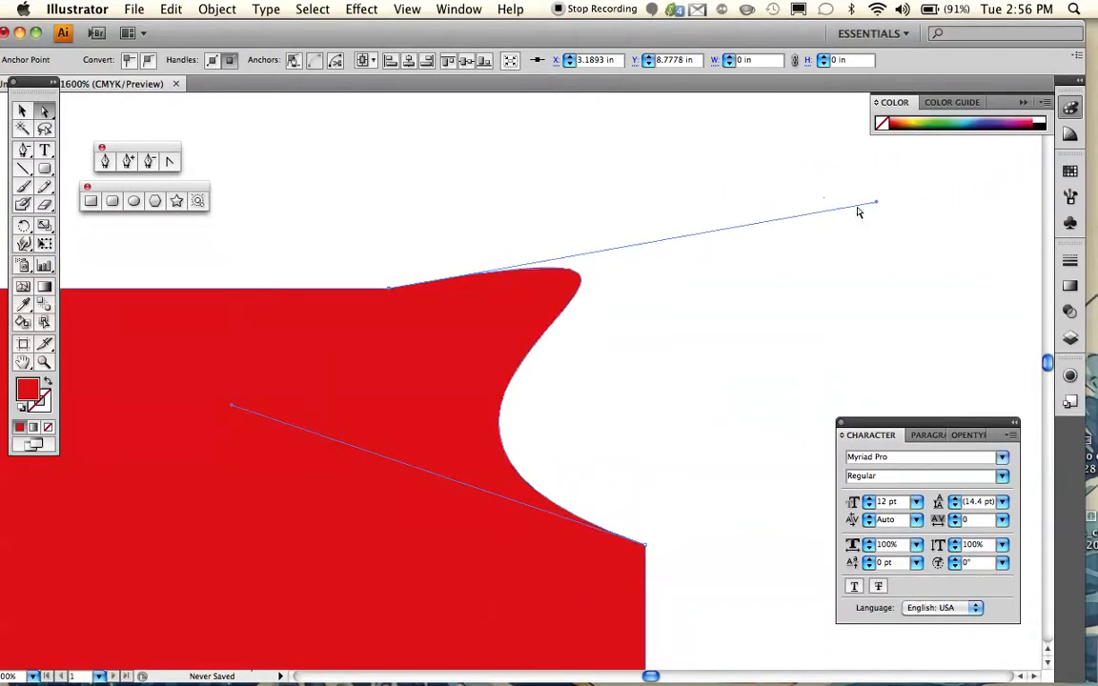
{"action": "left_click_drag", "start_coordinate": [878, 204], "coordinate": [464, 379]}
- Move the anchor at the upper end of the shape's right edge inward to about X 3.13 in, Y 8.45 in
{"action": "scroll", "coordinate": [626, 373], "scroll_direction": "left", "scroll_amount": 4}
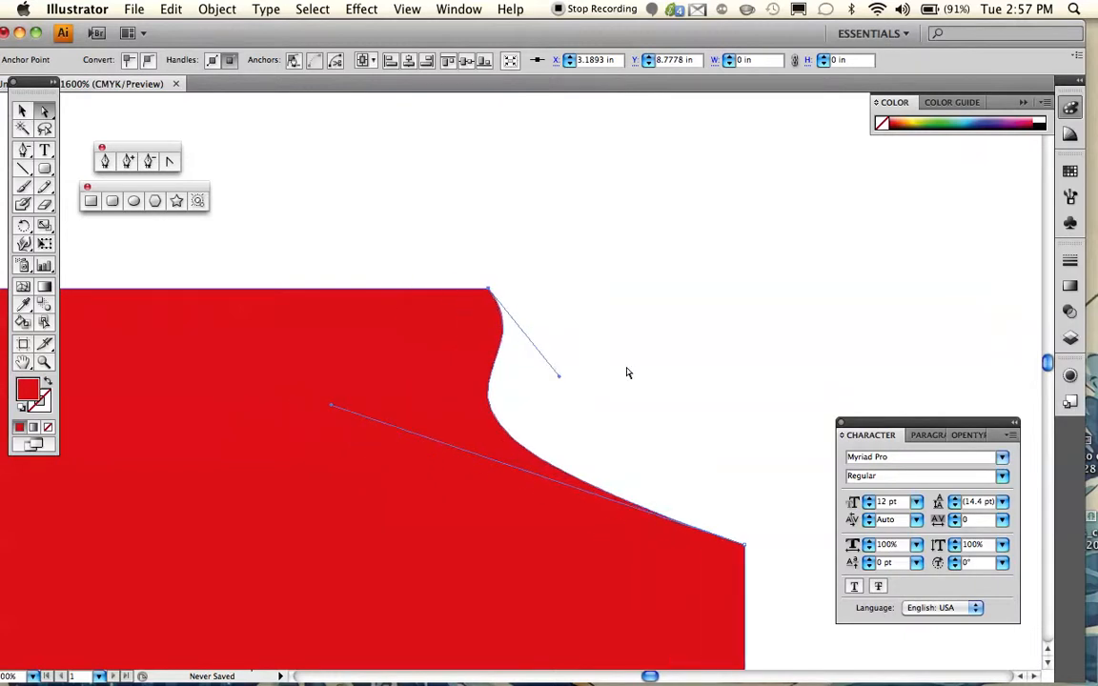
{"action": "scroll", "coordinate": [625, 373], "scroll_direction": "down", "scroll_amount": 5}
{"action": "scroll", "coordinate": [628, 372], "scroll_direction": "down", "scroll_amount": 1}
{"action": "scroll", "coordinate": [627, 372], "scroll_direction": "left", "scroll_amount": 2}
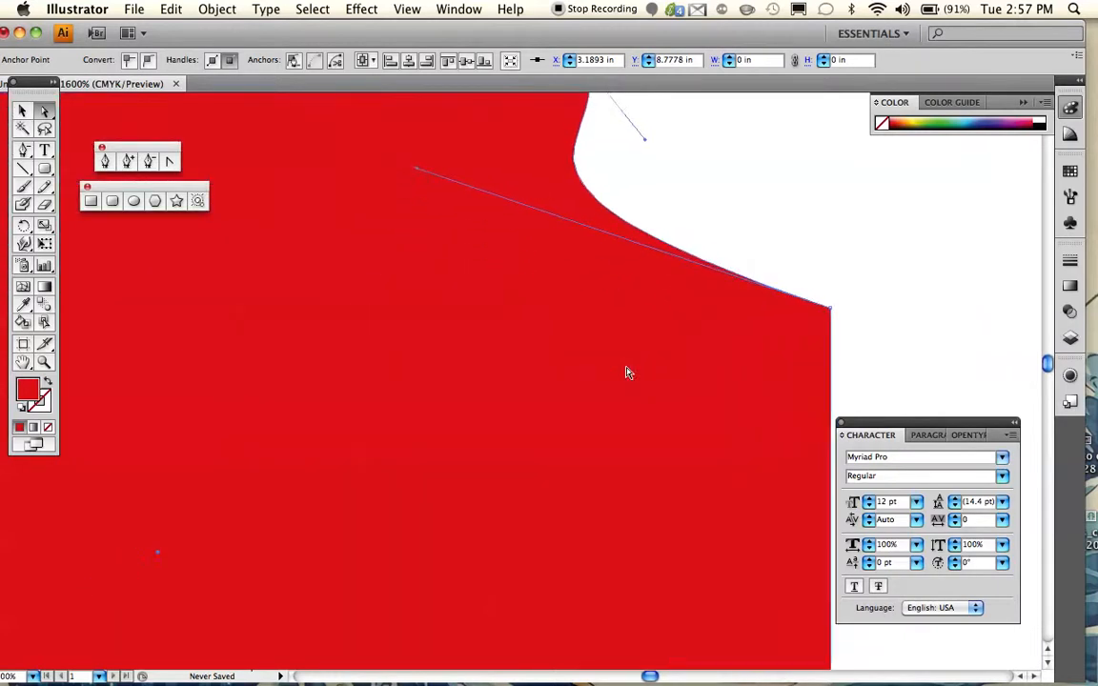
{"action": "scroll", "coordinate": [627, 373], "scroll_direction": "up", "scroll_amount": 2}
{"action": "scroll", "coordinate": [627, 372], "scroll_direction": "right", "scroll_amount": 2}
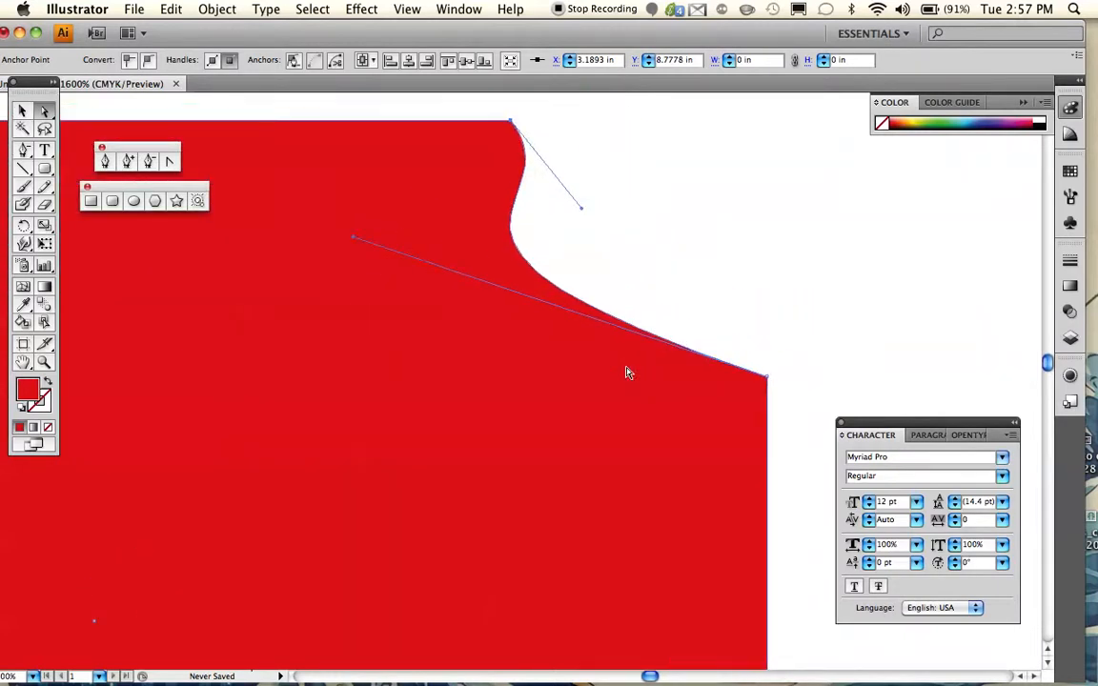
{"action": "left_click", "coordinate": [768, 381]}
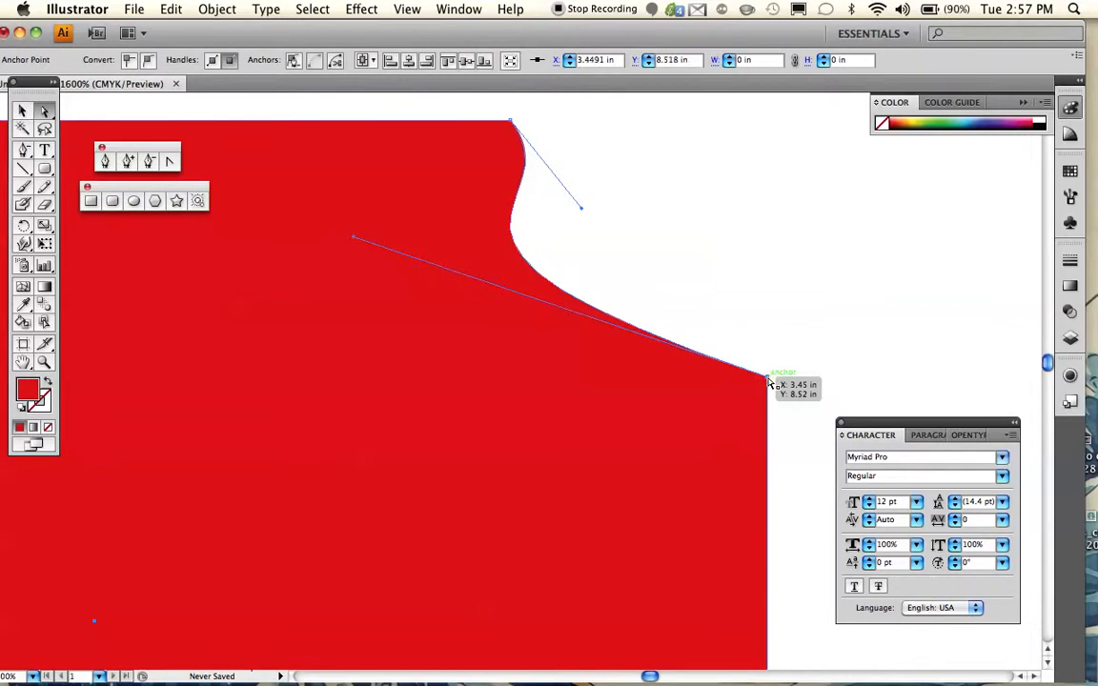
{"action": "left_click_drag", "start_coordinate": [769, 380], "coordinate": [455, 446]}
{"action": "scroll", "coordinate": [456, 448], "scroll_direction": "down", "scroll_amount": 6}
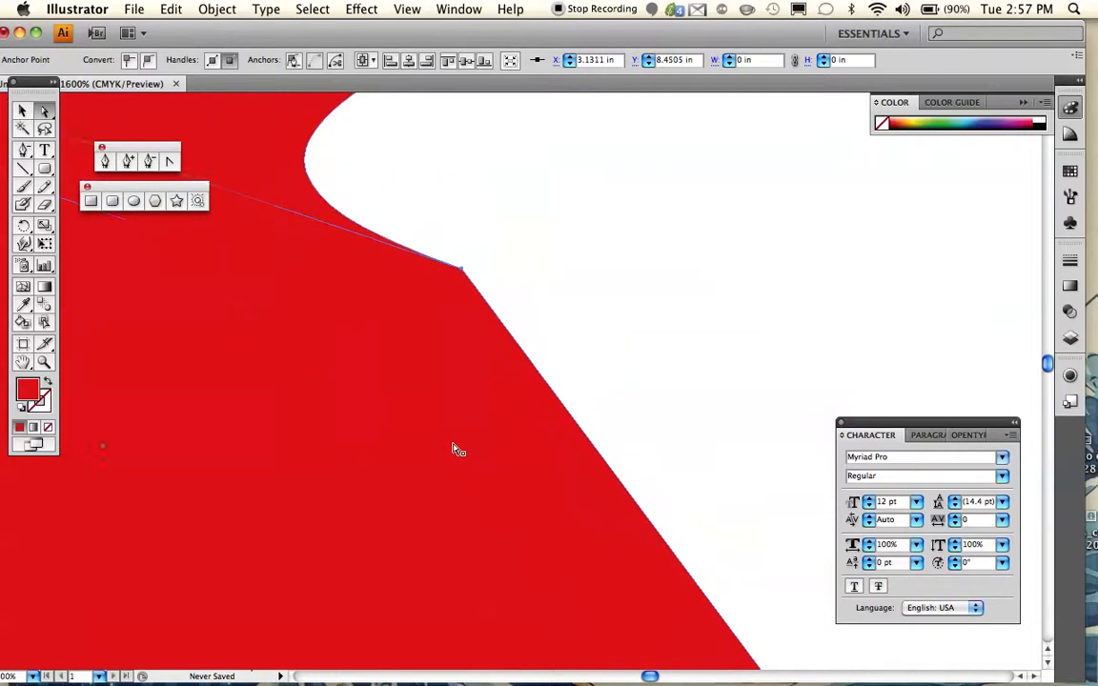
- Examine the curve and straight edge on either side of the moved right-hand anchor point
{"action": "scroll", "coordinate": [455, 448], "scroll_direction": "up", "scroll_amount": 2}
{"action": "scroll", "coordinate": [455, 448], "scroll_direction": "left", "scroll_amount": 3}
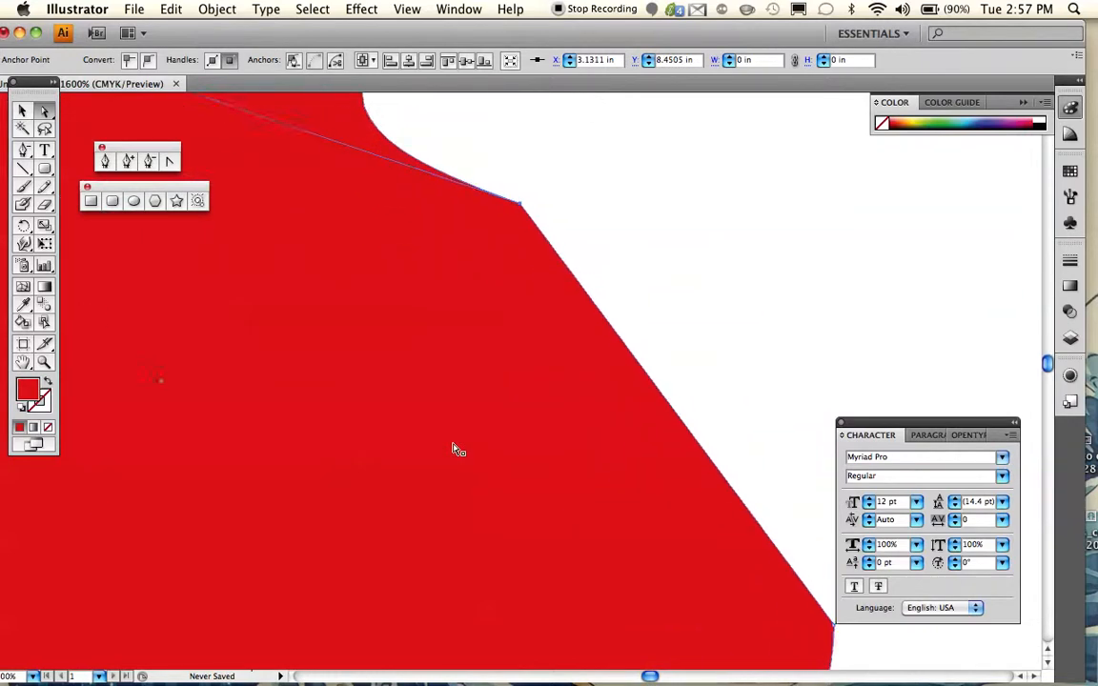
{"action": "scroll", "coordinate": [455, 448], "scroll_direction": "up", "scroll_amount": 5}
{"action": "scroll", "coordinate": [455, 448], "scroll_direction": "left", "scroll_amount": 3}
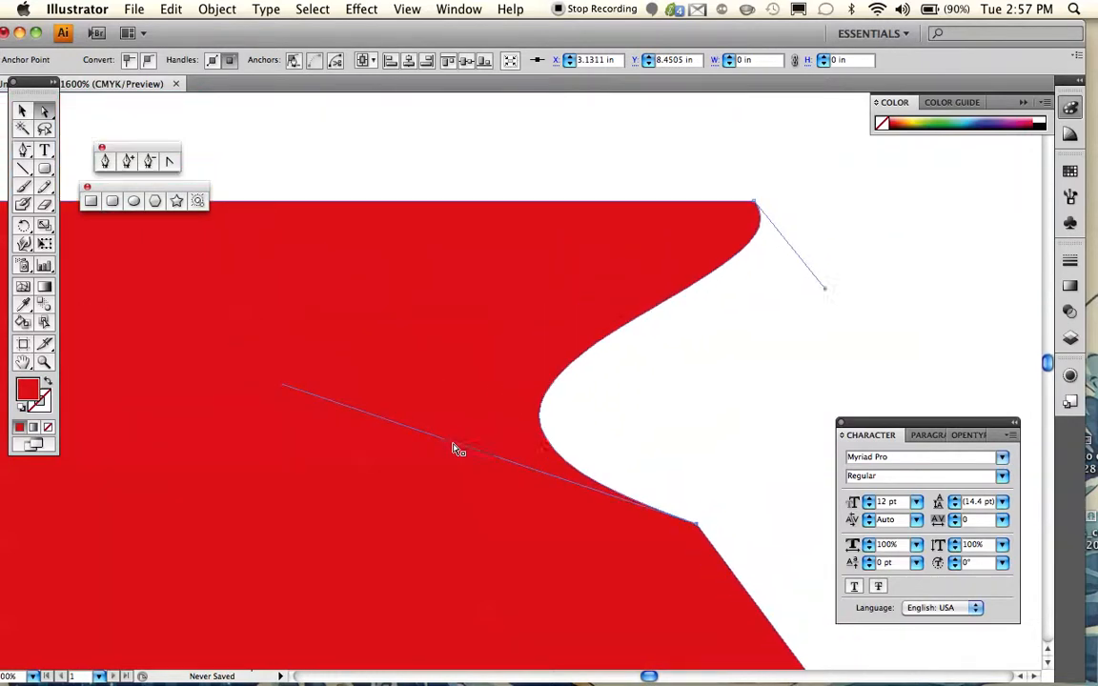
{"action": "scroll", "coordinate": [454, 448], "scroll_direction": "down", "scroll_amount": 1}
{"action": "scroll", "coordinate": [454, 448], "scroll_direction": "up", "scroll_amount": 1}
{"action": "scroll", "coordinate": [454, 448], "scroll_direction": "left", "scroll_amount": 1}
{"action": "scroll", "coordinate": [454, 448], "scroll_direction": "down", "scroll_amount": 4}
{"action": "scroll", "coordinate": [454, 448], "scroll_direction": "right", "scroll_amount": 3}
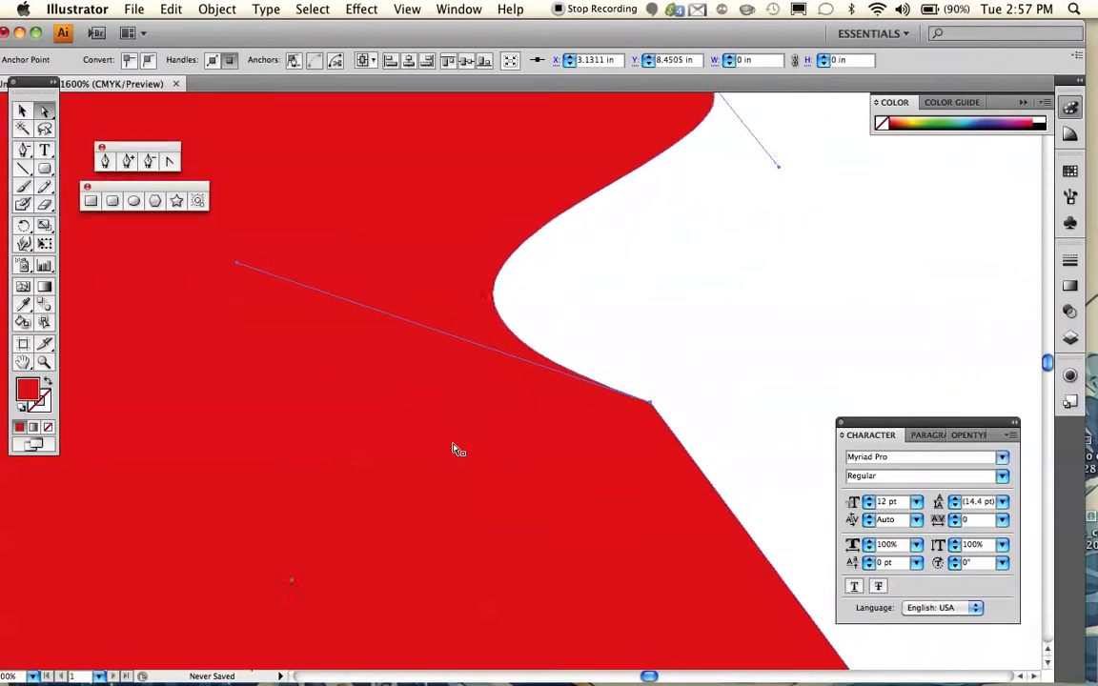
{"action": "scroll", "coordinate": [455, 448], "scroll_direction": "right", "scroll_amount": 2}
{"action": "scroll", "coordinate": [455, 448], "scroll_direction": "down", "scroll_amount": 4}
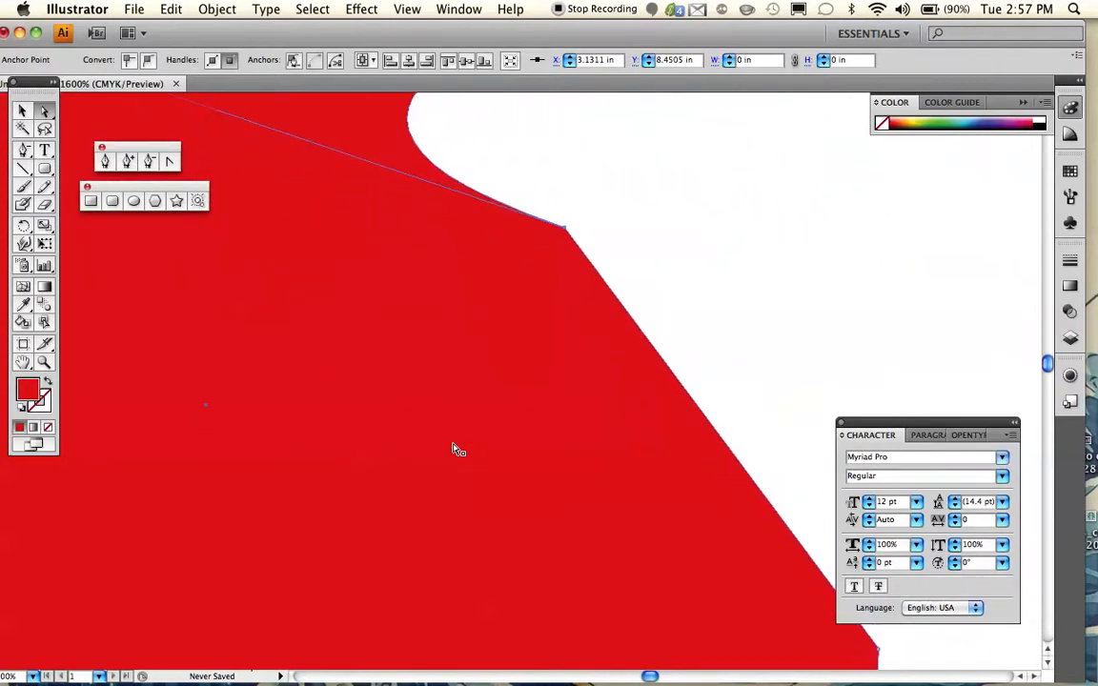
- Delete the moved anchor point on the shape's right side with the Delete Anchor Point tool
{"action": "scroll", "coordinate": [454, 448], "scroll_direction": "down", "scroll_amount": 1}
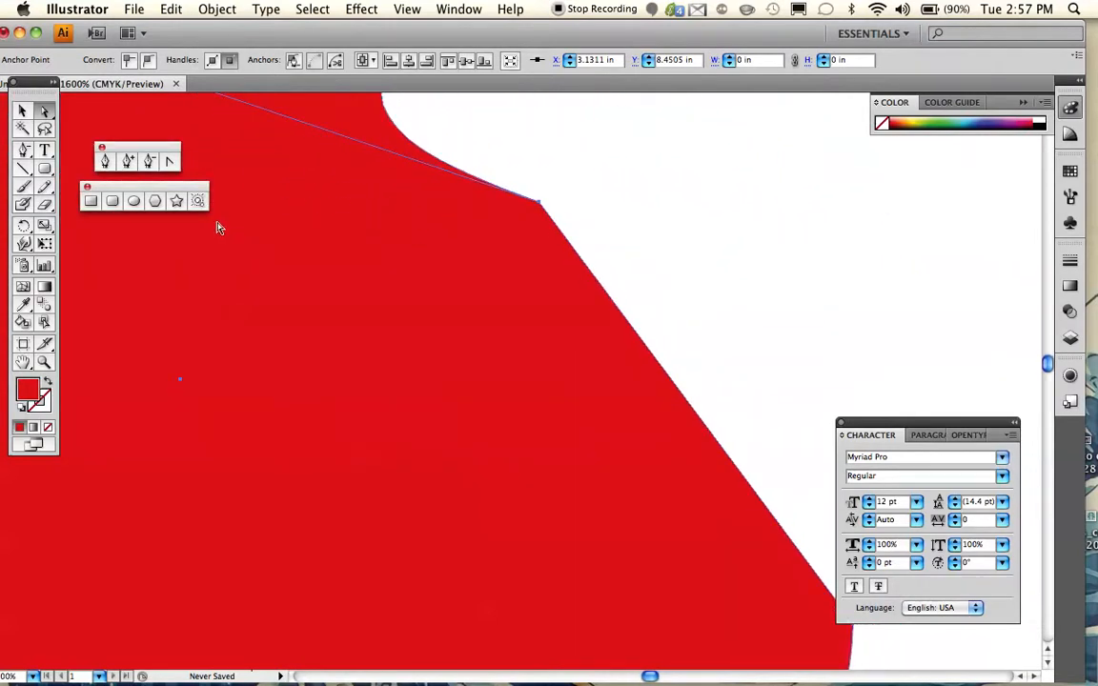
{"action": "left_click", "coordinate": [148, 164]}
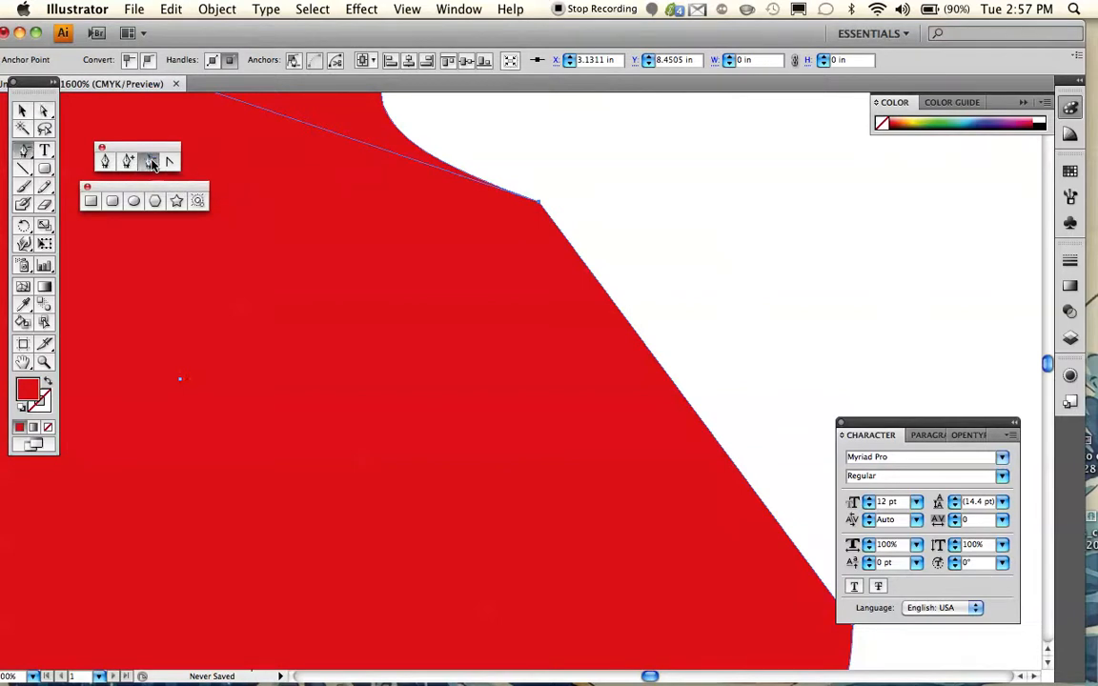
{"action": "left_click", "coordinate": [538, 207]}
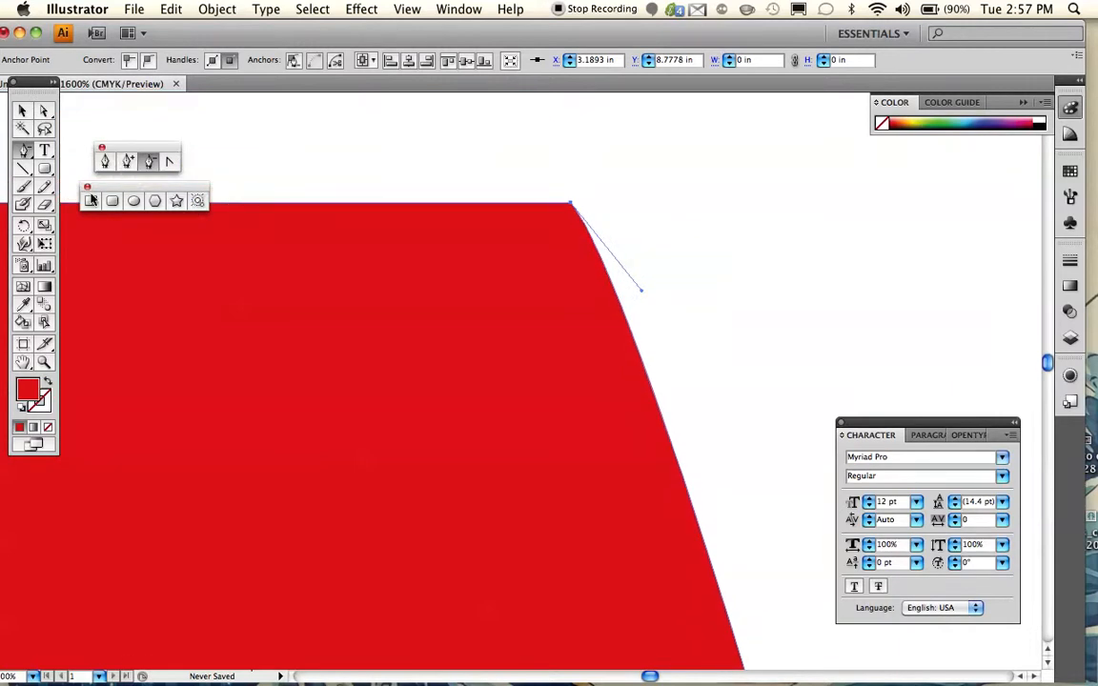
- Pull the top-right anchor's direction handle far down and left into the shape to curve the right edge inward
{"action": "left_click", "coordinate": [44, 111]}
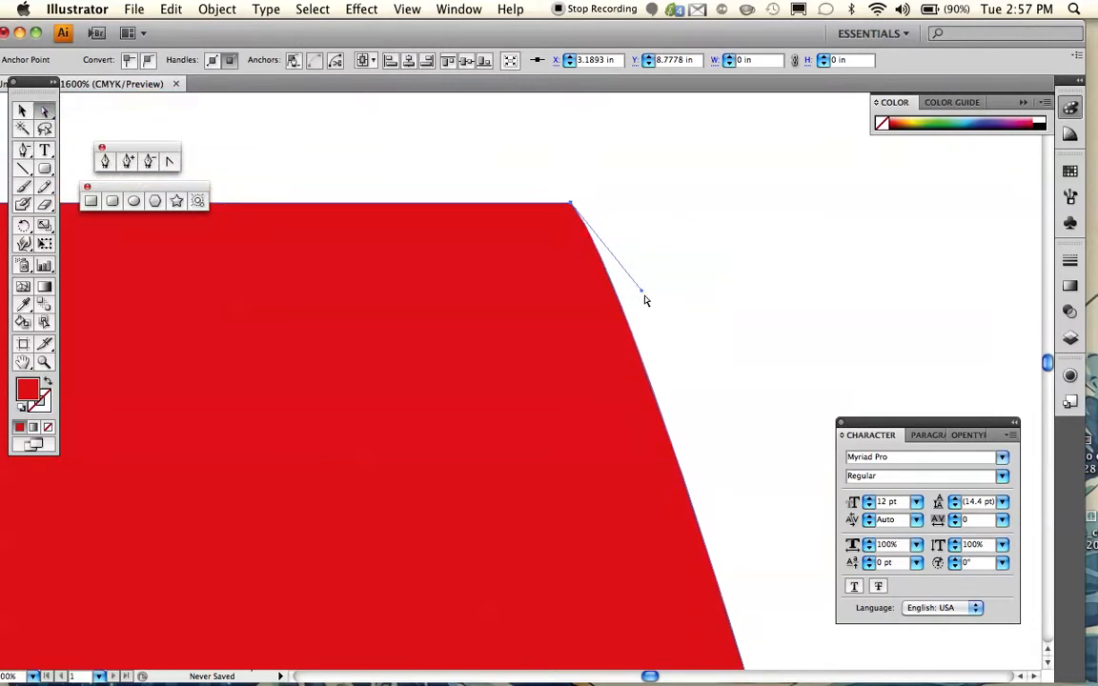
{"action": "left_click_drag", "start_coordinate": [643, 295], "coordinate": [13, 604]}
{"action": "scroll", "coordinate": [330, 507], "scroll_direction": "down", "scroll_amount": 5}
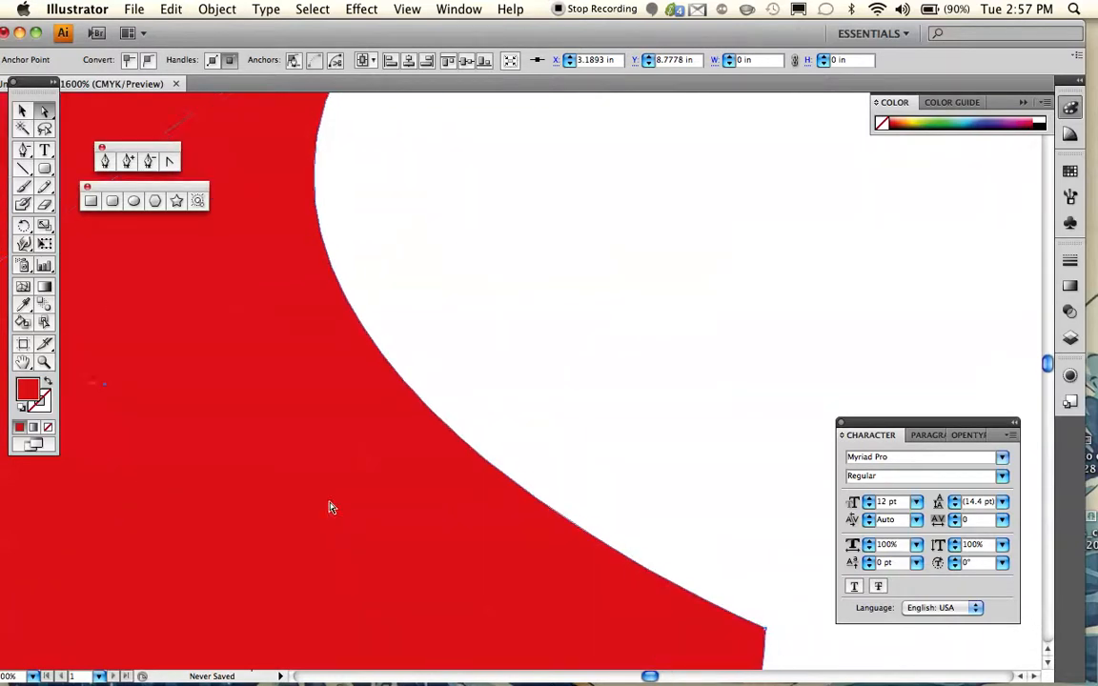
{"action": "scroll", "coordinate": [330, 507], "scroll_direction": "up", "scroll_amount": 5}
{"action": "scroll", "coordinate": [330, 507], "scroll_direction": "left", "scroll_amount": 4}
{"action": "scroll", "coordinate": [330, 507], "scroll_direction": "up", "scroll_amount": 3}
{"action": "scroll", "coordinate": [330, 507], "scroll_direction": "left", "scroll_amount": 2}
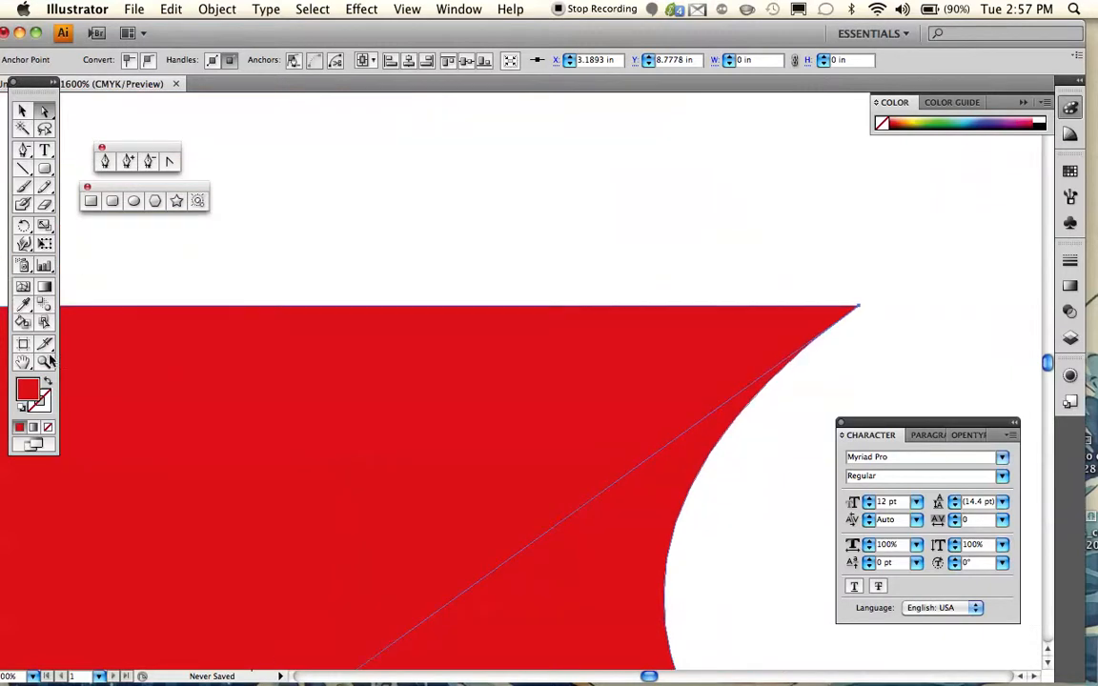
- Inspect the whole reshaped rounded rectangle with its inward-curving right side
{"action": "left_click", "coordinate": [44, 362]}
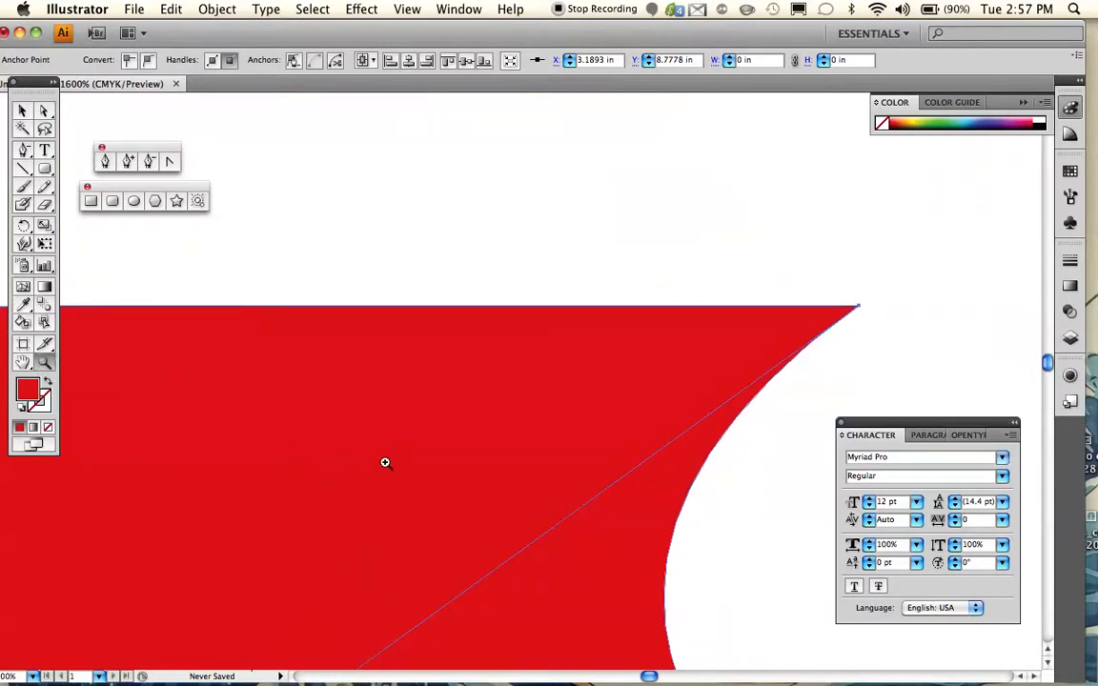
{"action": "left_click", "coordinate": [361, 421], "text": "alt"}
{"action": "left_click", "coordinate": [458, 450], "text": "alt"}
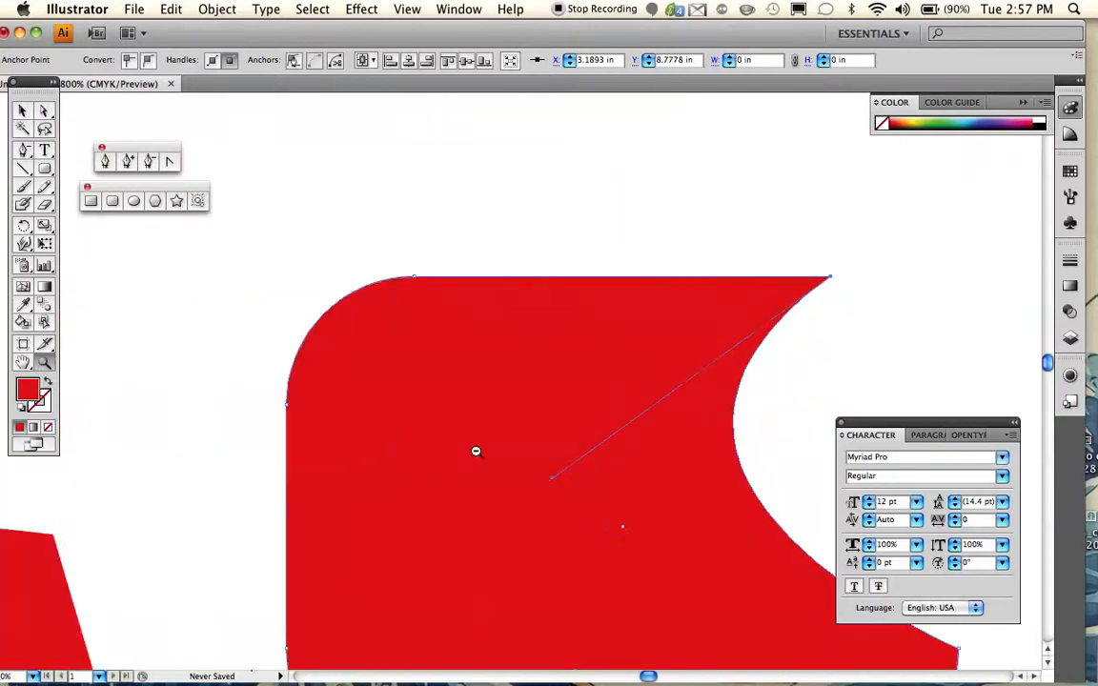
{"action": "left_click", "coordinate": [477, 454], "text": "alt"}
{"action": "scroll", "coordinate": [477, 454], "scroll_direction": "down", "scroll_amount": 2}
{"action": "scroll", "coordinate": [477, 453], "scroll_direction": "right", "scroll_amount": 3}
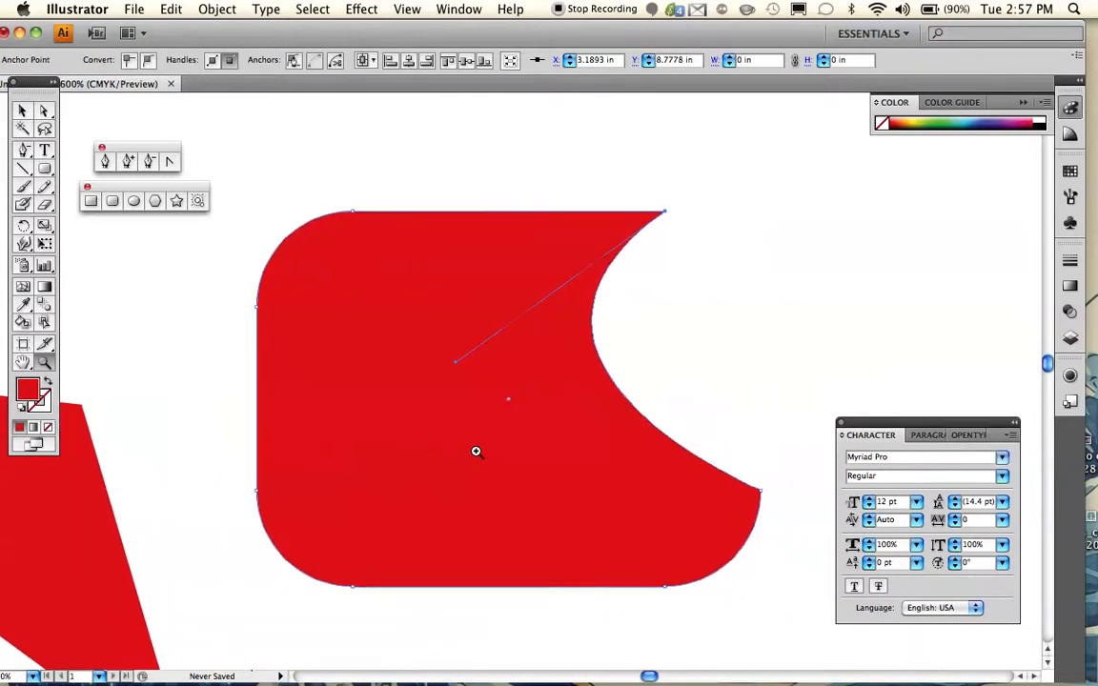
{"action": "scroll", "coordinate": [476, 451], "scroll_direction": "up", "scroll_amount": 2}
{"action": "scroll", "coordinate": [476, 451], "scroll_direction": "right", "scroll_amount": 2}
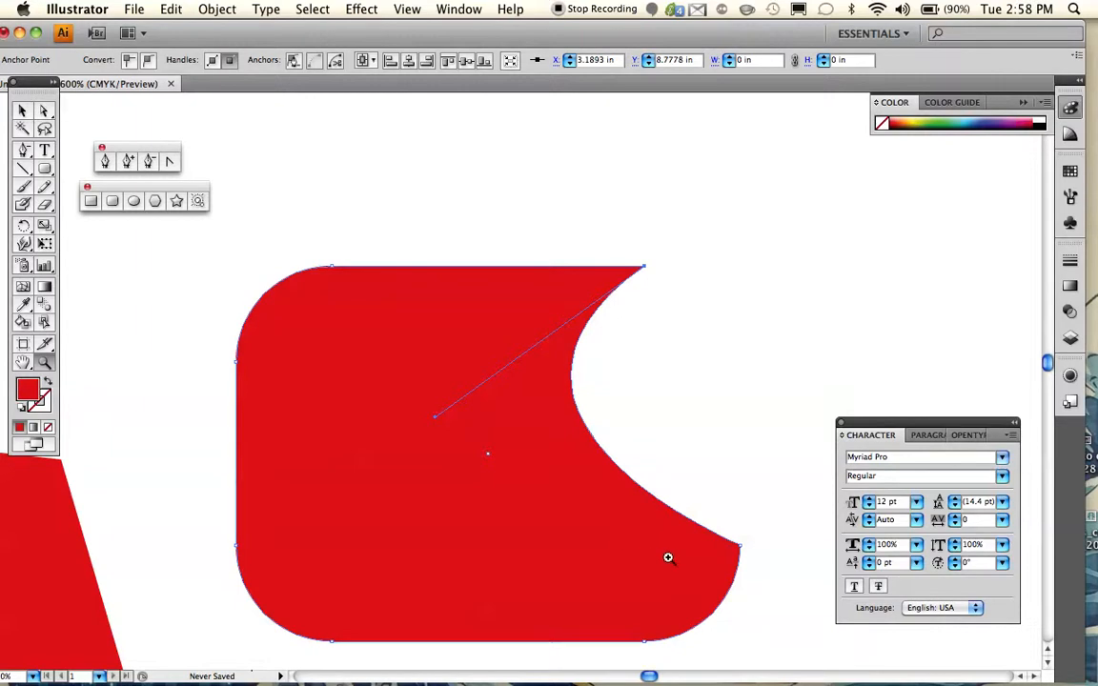
- Delete the anchor point at the upper end of the shape's left edge
{"action": "scroll", "coordinate": [524, 513], "scroll_direction": "up", "scroll_amount": 2}
{"action": "left_click", "coordinate": [287, 362]}
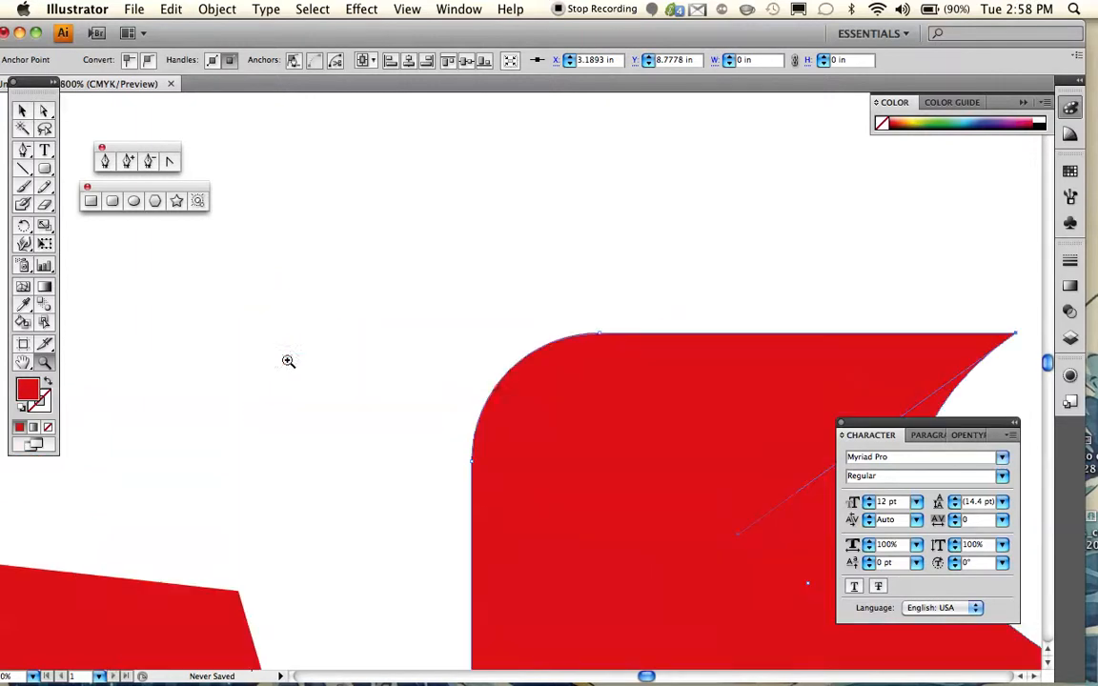
{"action": "left_click", "coordinate": [538, 425]}
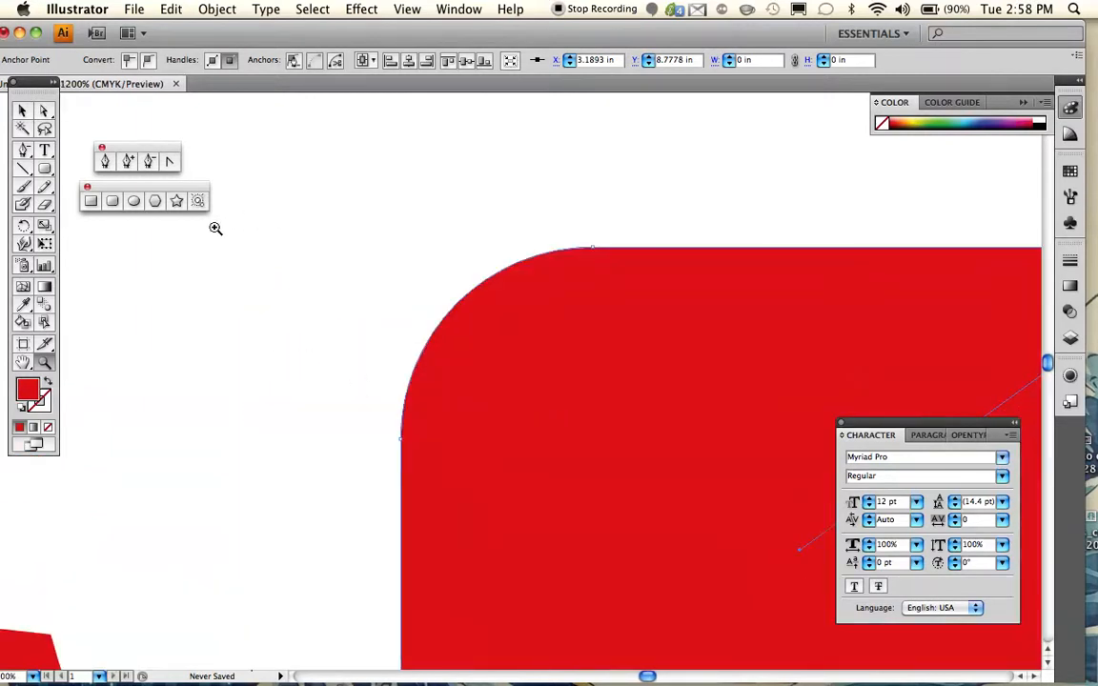
{"action": "left_click", "coordinate": [148, 161]}
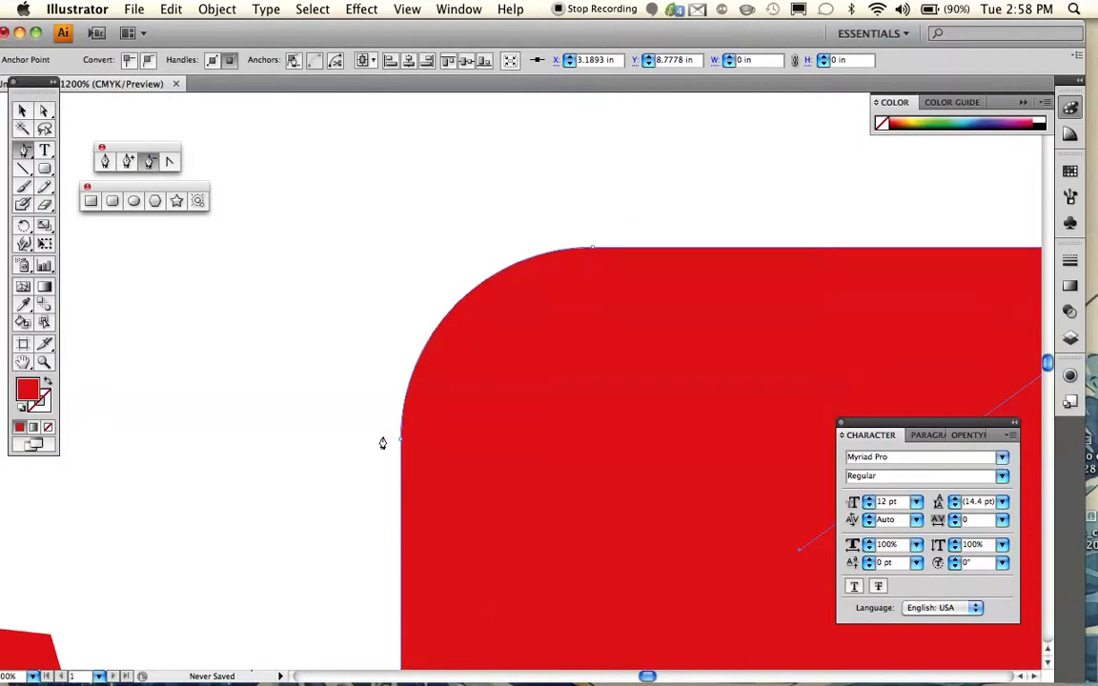
{"action": "left_click_drag", "start_coordinate": [401, 445], "coordinate": [355, 424]}
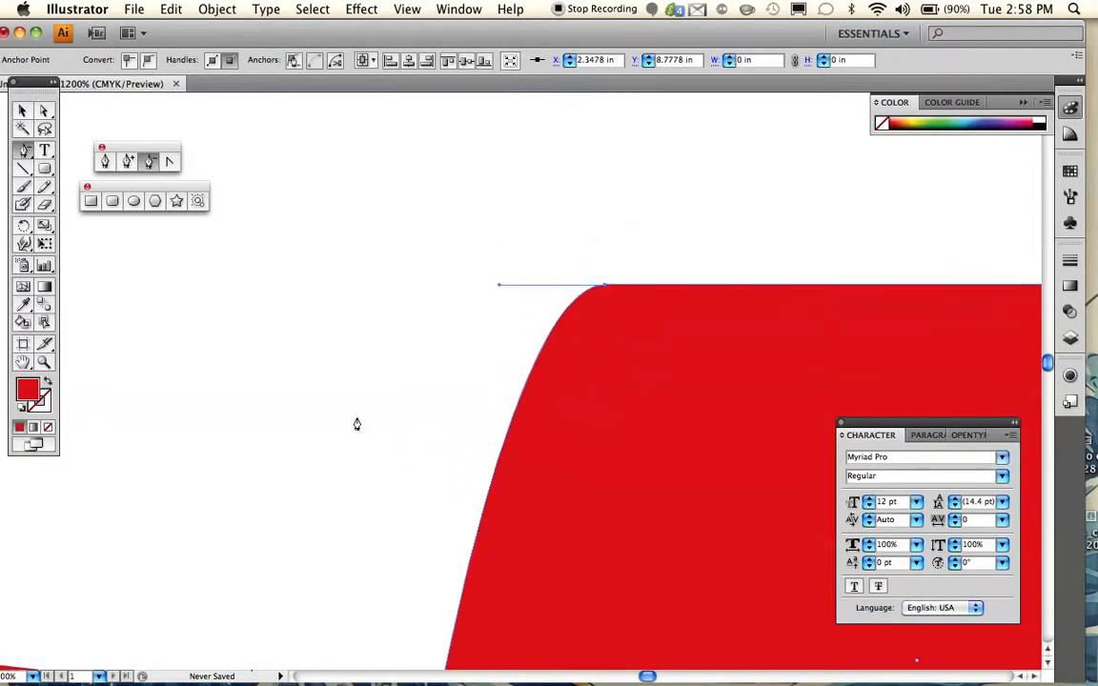
- Pull the top-left anchor's direction handle far down and to the left to bulge the left edge outward
{"action": "scroll", "coordinate": [357, 424], "scroll_direction": "right", "scroll_amount": 5}
{"action": "scroll", "coordinate": [357, 424], "scroll_direction": "down", "scroll_amount": 2}
{"action": "left_click", "coordinate": [44, 112]}
{"action": "left_click_drag", "start_coordinate": [376, 269], "coordinate": [4, 523]}
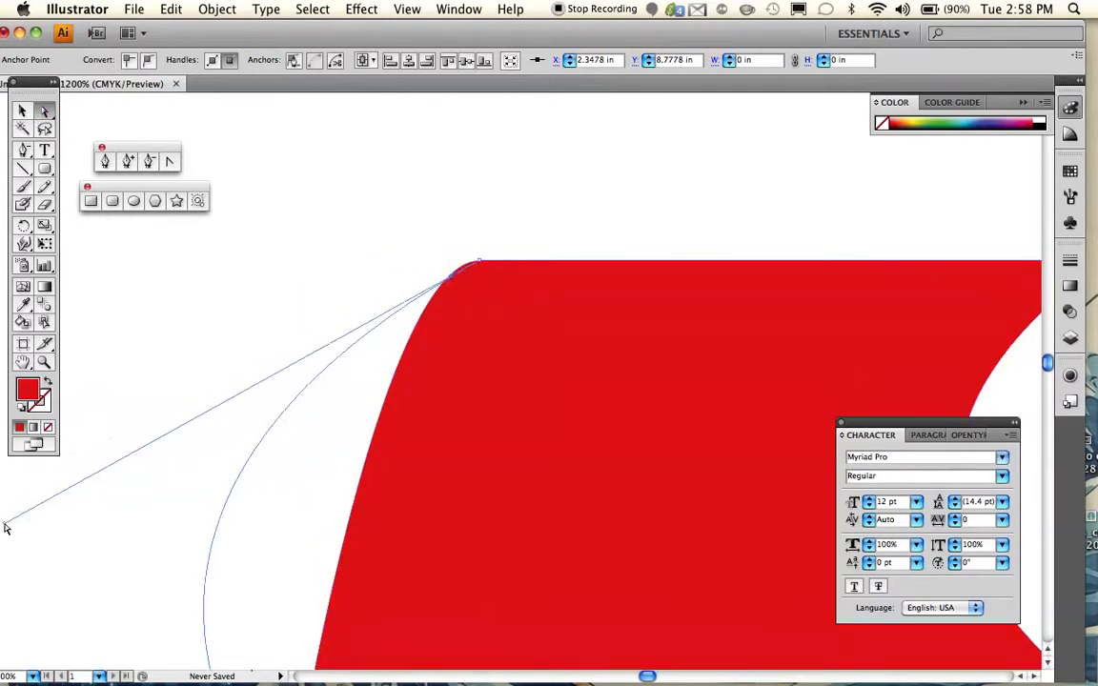
- Delete the anchor points at the lower end of the shape's left edge and at the left end of its bottom edge
{"action": "scroll", "coordinate": [411, 527], "scroll_direction": "down", "scroll_amount": 3}
{"action": "scroll", "coordinate": [413, 531], "scroll_direction": "down", "scroll_amount": 5}
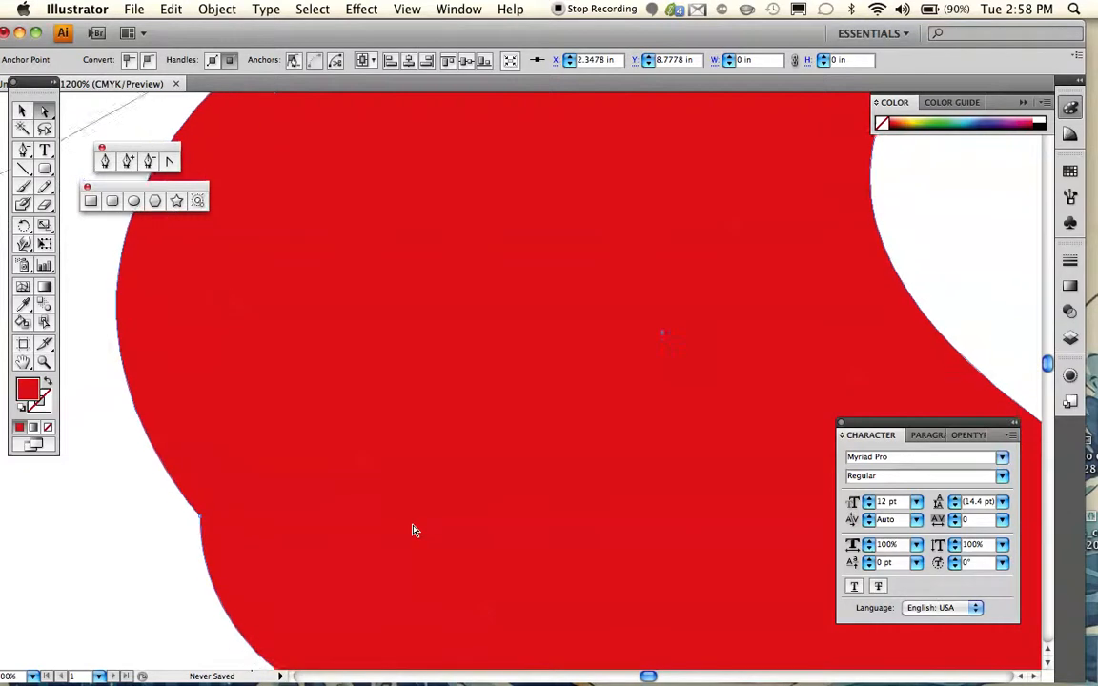
{"action": "left_click", "coordinate": [143, 161]}
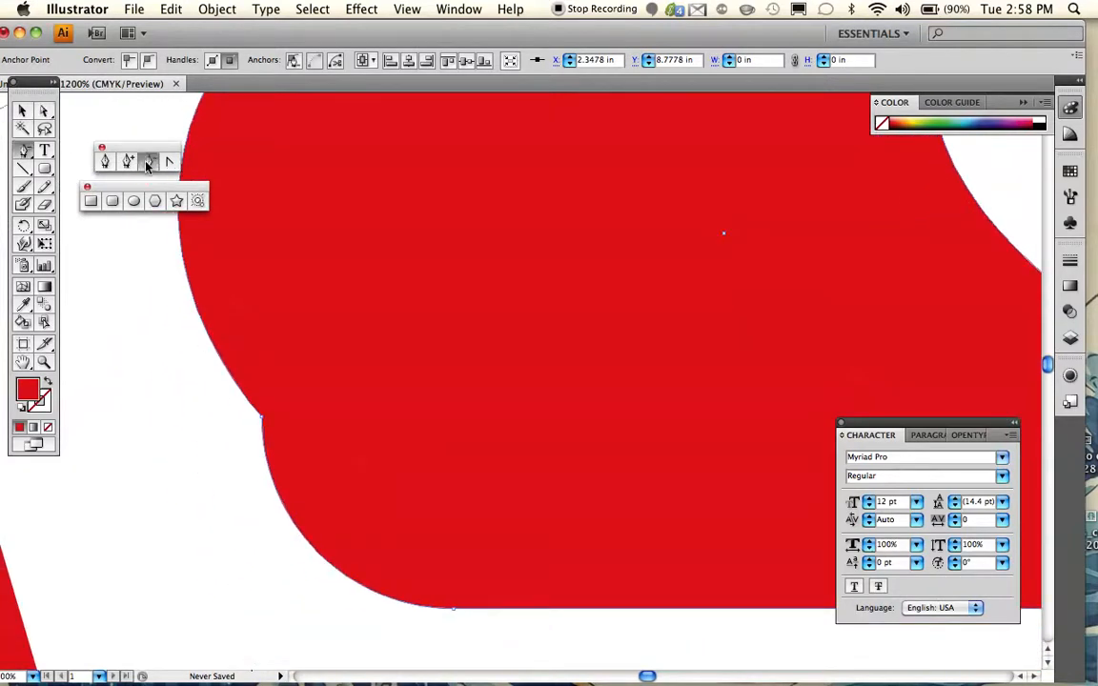
{"action": "left_click", "coordinate": [262, 421]}
{"action": "left_click", "coordinate": [236, 331]}
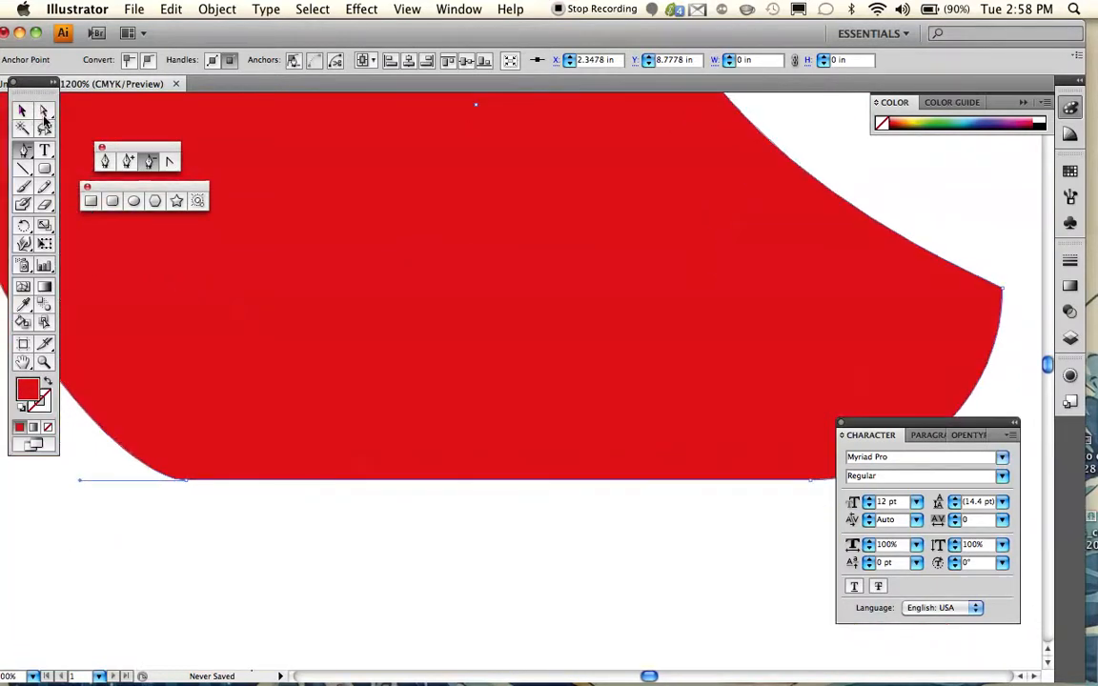
{"action": "left_click", "coordinate": [184, 481]}
- Add an anchor point partway along the shape's long lower-left curve
{"action": "scroll", "coordinate": [291, 461], "scroll_direction": "up", "scroll_amount": 5}
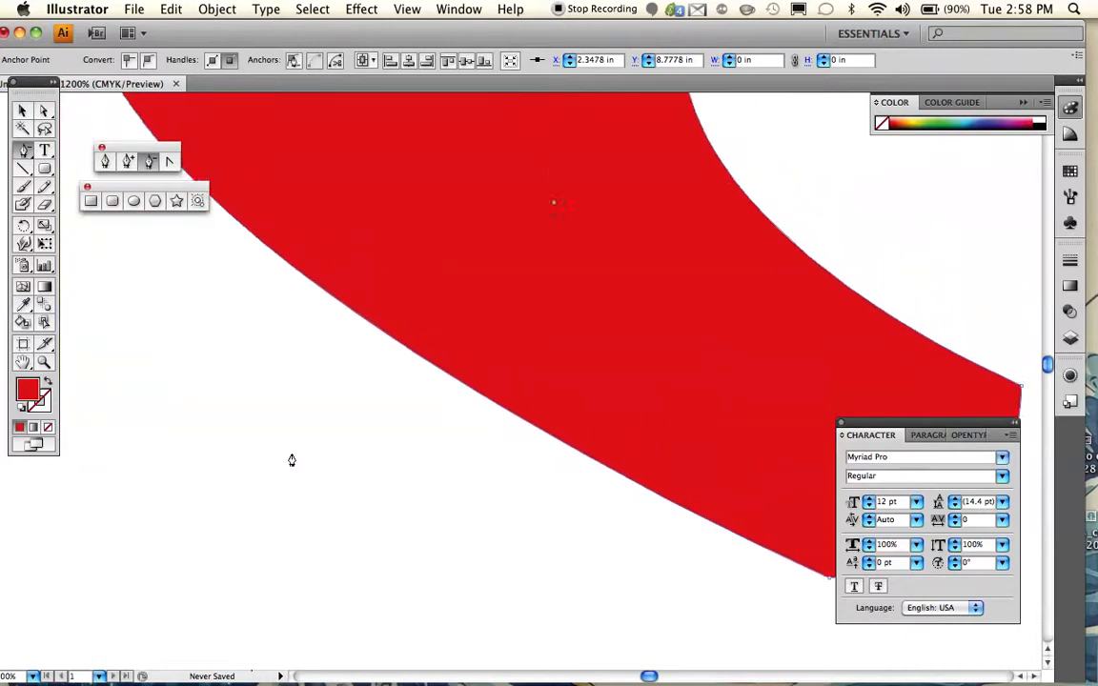
{"action": "scroll", "coordinate": [292, 461], "scroll_direction": "down", "scroll_amount": 2}
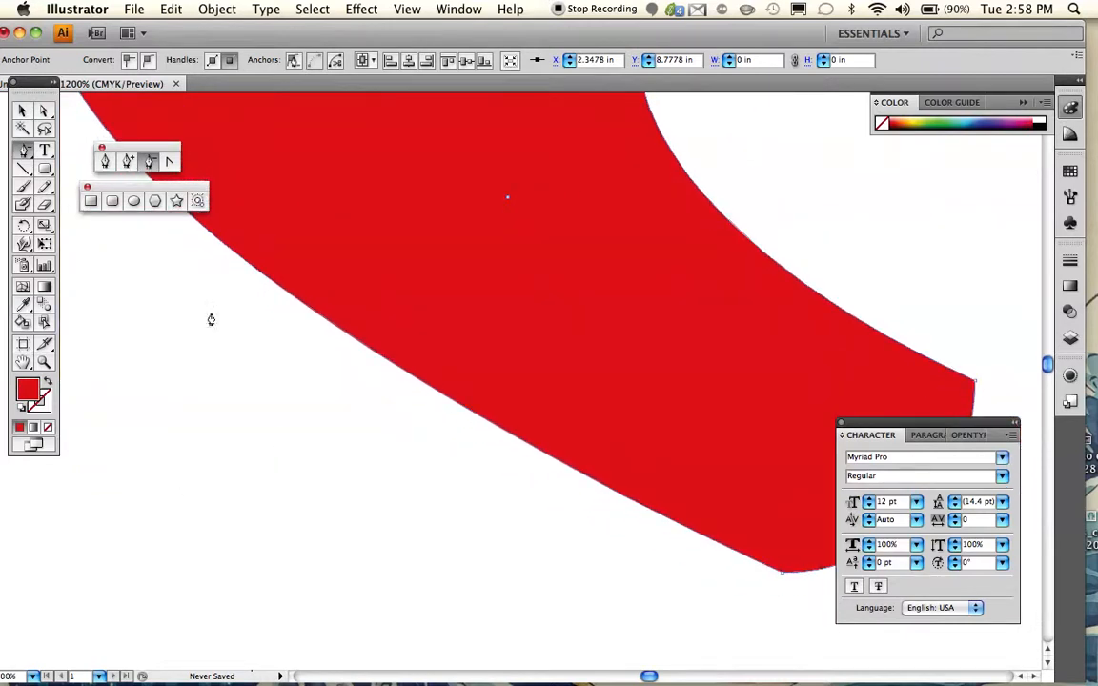
{"action": "left_click", "coordinate": [129, 163]}
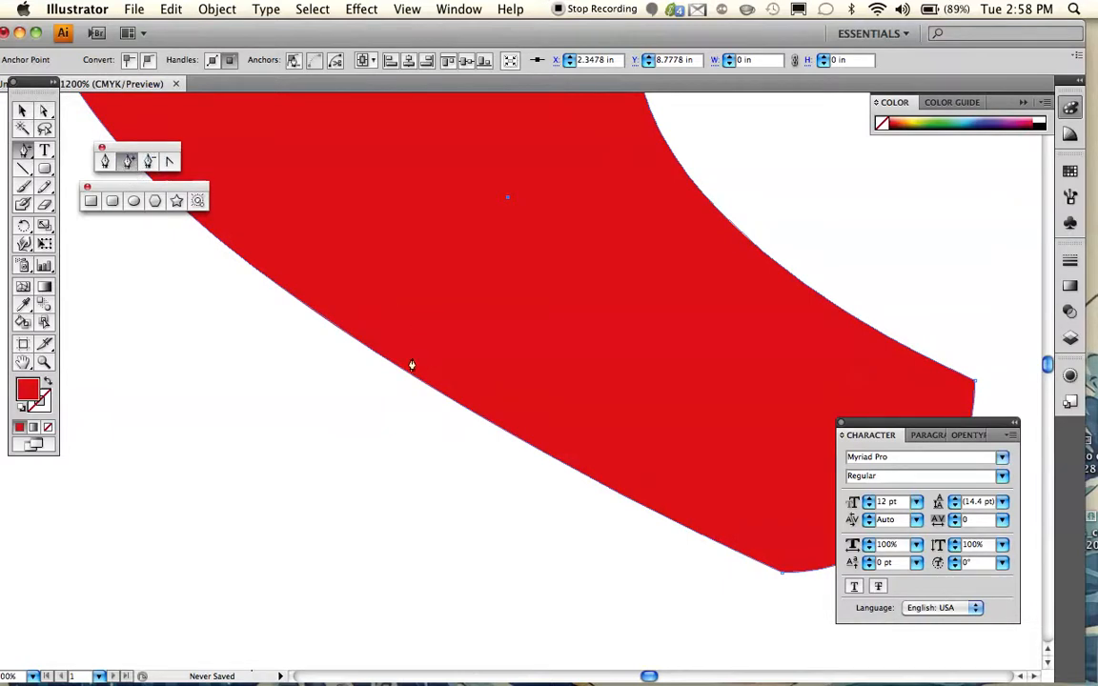
{"action": "left_click", "coordinate": [266, 277]}
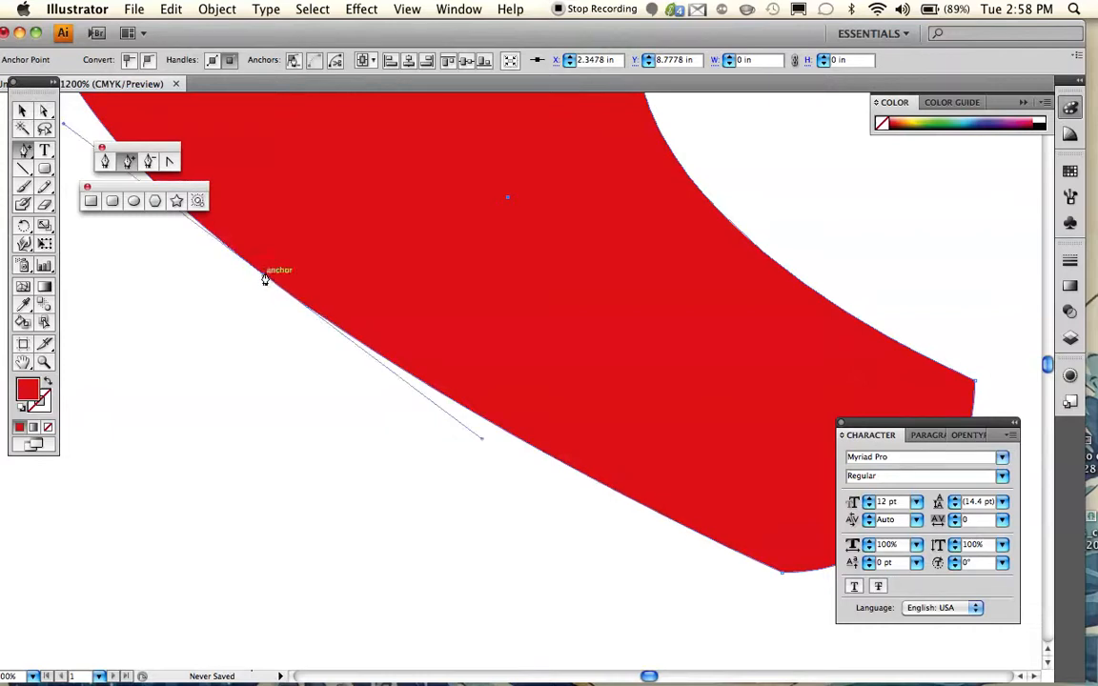
- Pull the new anchor's upper handle out horizontally to the left and its lower handle down and left below the anchor
{"action": "scroll", "coordinate": [267, 283], "scroll_direction": "up", "scroll_amount": 4}
{"action": "scroll", "coordinate": [267, 282], "scroll_direction": "left", "scroll_amount": 4}
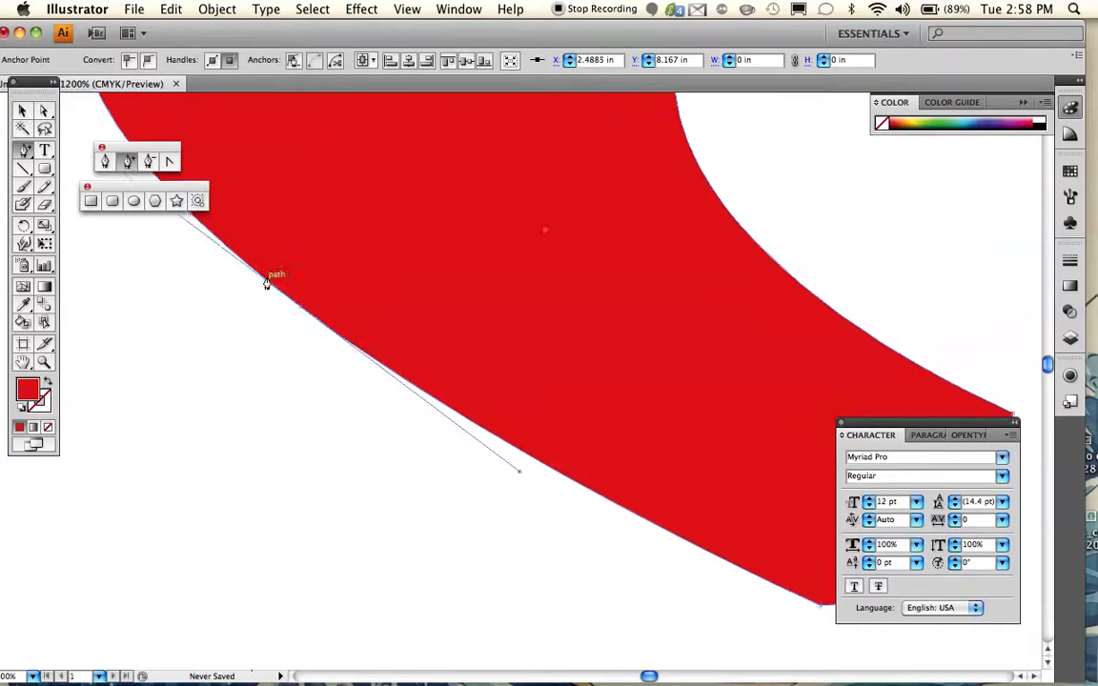
{"action": "scroll", "coordinate": [267, 283], "scroll_direction": "up", "scroll_amount": 3}
{"action": "scroll", "coordinate": [267, 283], "scroll_direction": "left", "scroll_amount": 1}
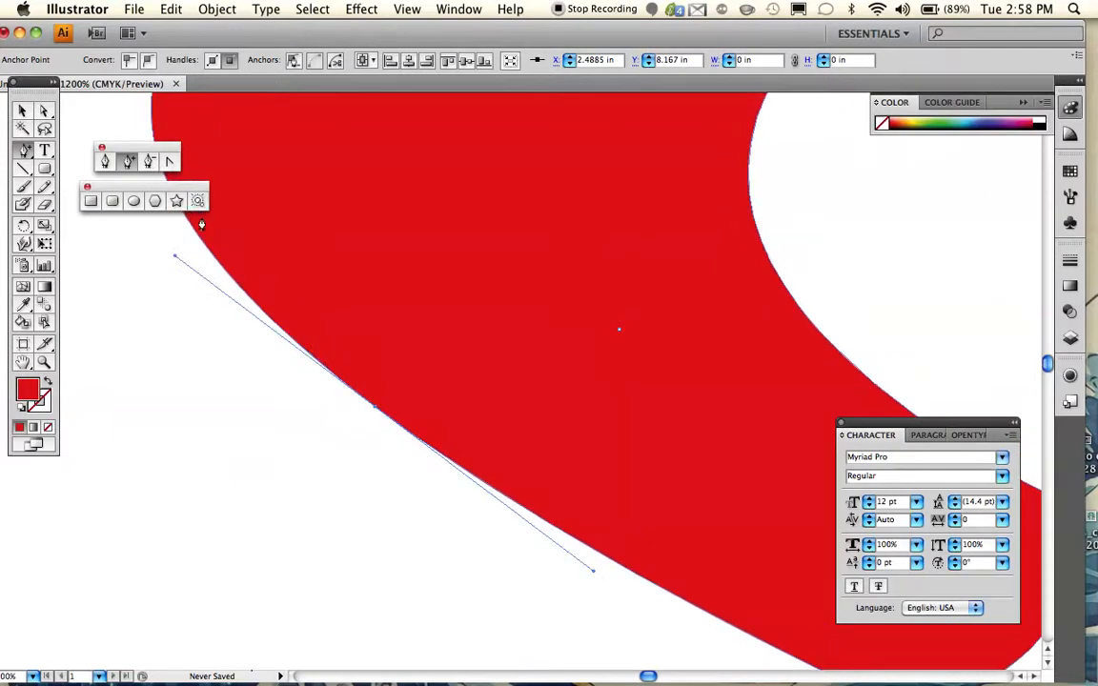
{"action": "left_click", "coordinate": [43, 111]}
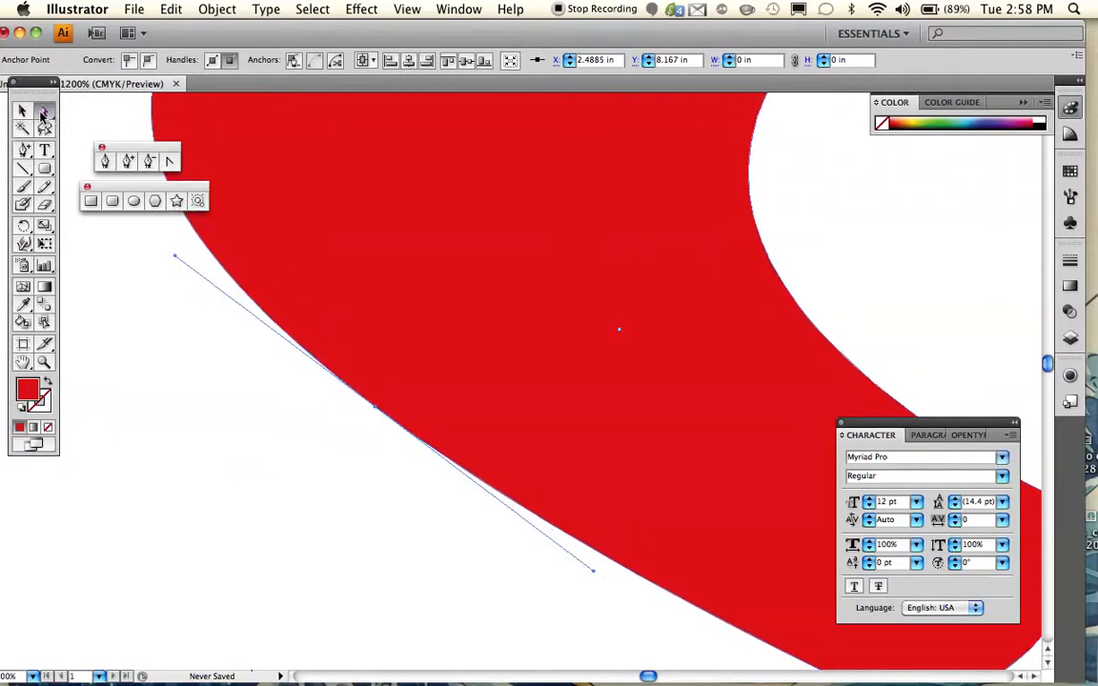
{"action": "left_click_drag", "start_coordinate": [174, 259], "coordinate": [67, 405]}
{"action": "scroll", "coordinate": [330, 453], "scroll_direction": "down", "scroll_amount": 2}
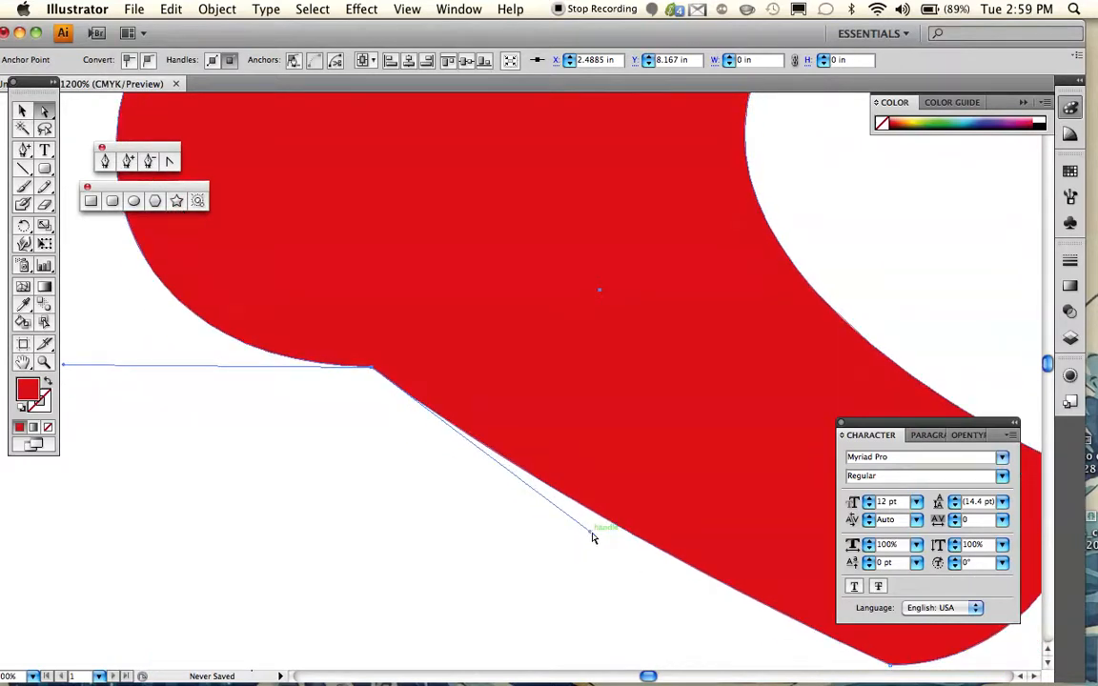
{"action": "left_click_drag", "start_coordinate": [591, 537], "coordinate": [279, 631]}
- Move the new anchor point up and right into the shape, to about X 2.81 in, Y 8.52 in
{"action": "scroll", "coordinate": [279, 631], "scroll_direction": "down", "scroll_amount": 4}
{"action": "scroll", "coordinate": [276, 632], "scroll_direction": "up", "scroll_amount": 14}
{"action": "scroll", "coordinate": [276, 631], "scroll_direction": "left", "scroll_amount": 6}
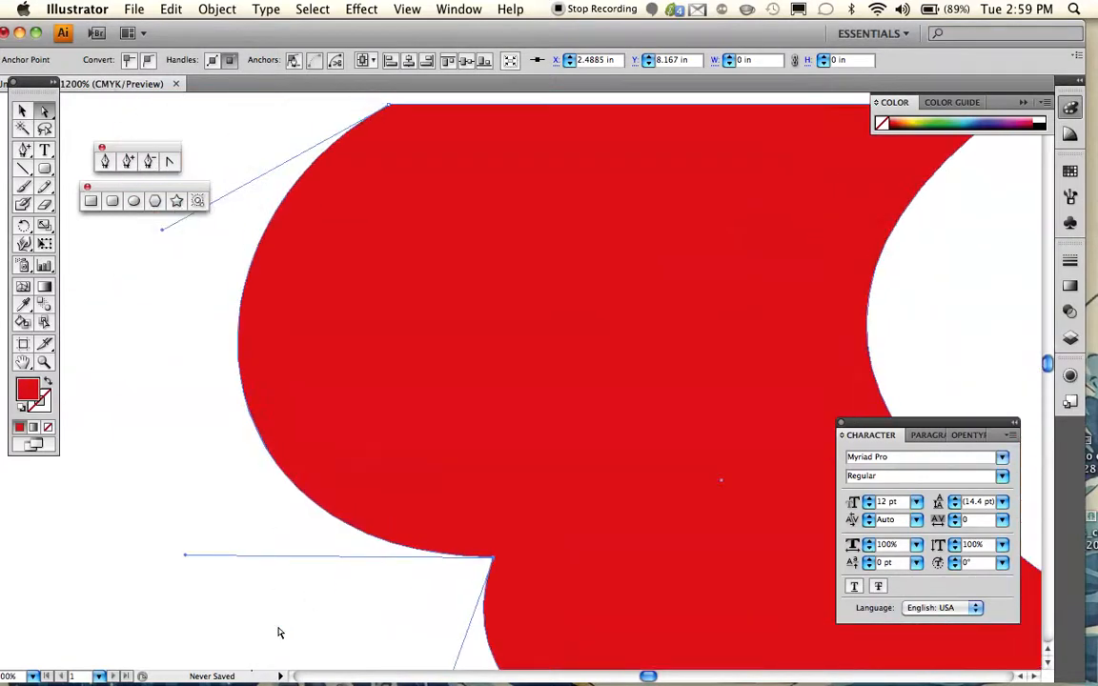
{"action": "left_click_drag", "start_coordinate": [494, 560], "coordinate": [742, 302]}
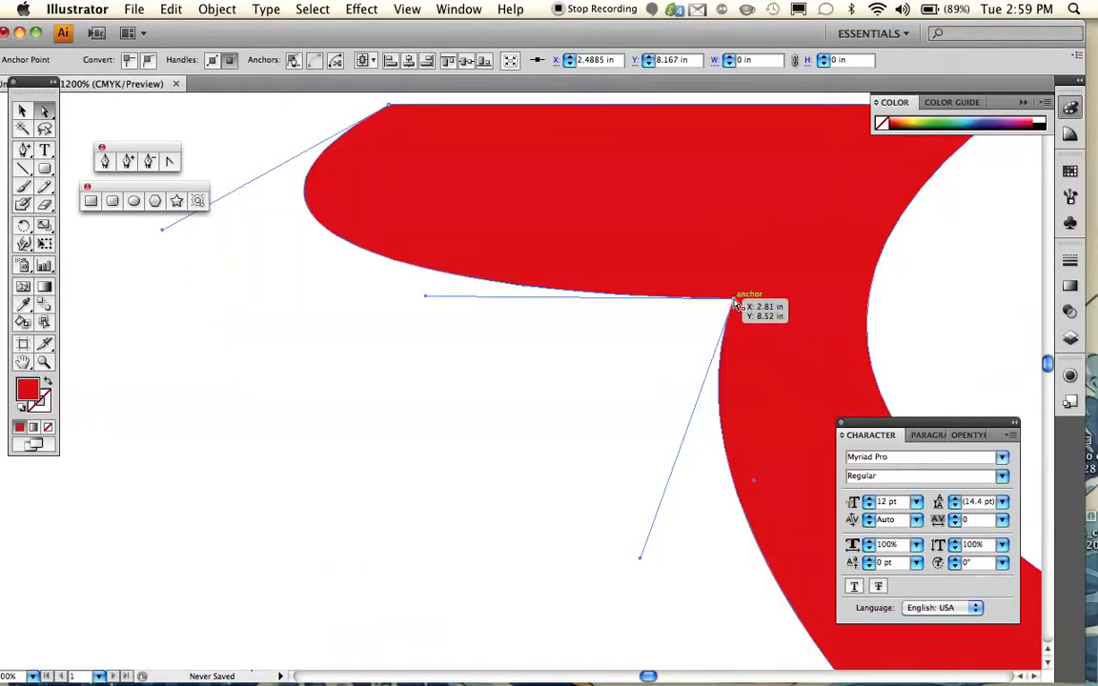
- Inspect the whole reshaped figure at 400% magnification
{"action": "scroll", "coordinate": [735, 303], "scroll_direction": "up", "scroll_amount": 5}
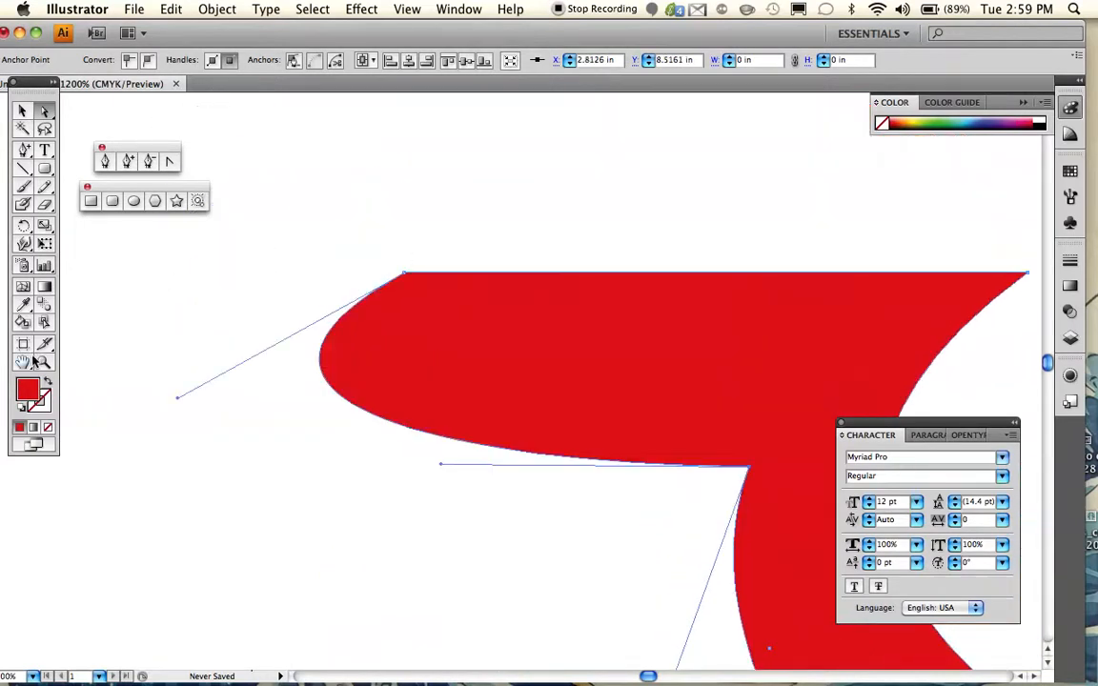
{"action": "left_click", "coordinate": [43, 362]}
{"action": "left_click", "coordinate": [643, 390], "text": "alt"}
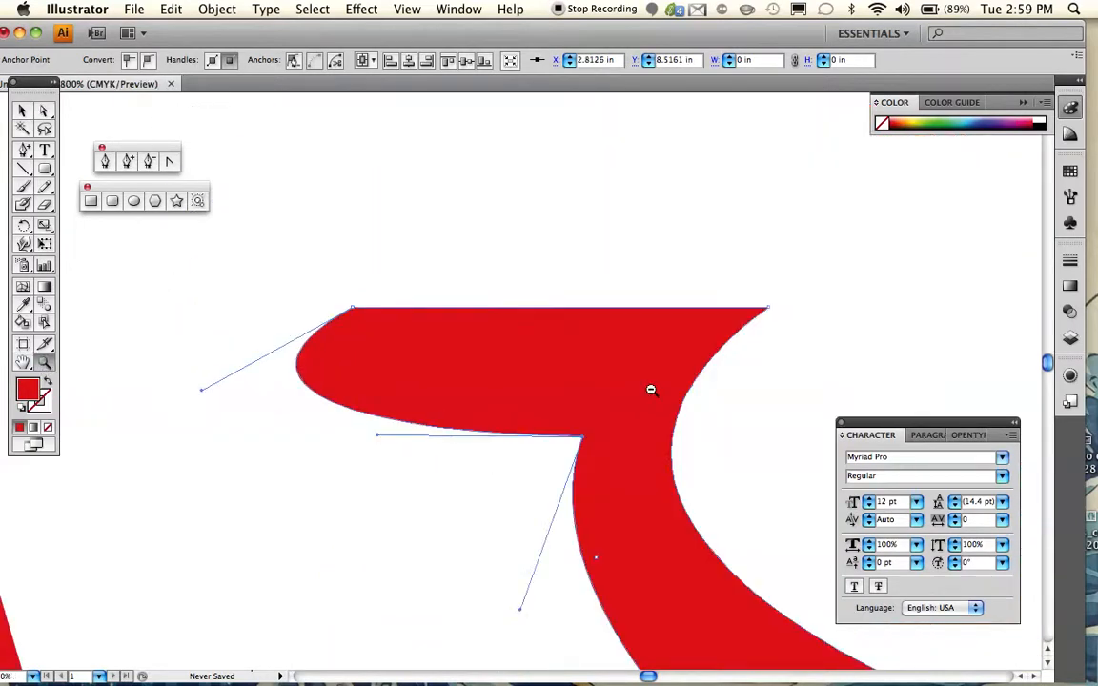
{"action": "left_click", "coordinate": [657, 413], "text": "alt"}
{"action": "left_click", "coordinate": [628, 417], "text": "alt"}
{"action": "scroll", "coordinate": [629, 416], "scroll_direction": "left", "scroll_amount": 5}
{"action": "scroll", "coordinate": [628, 416], "scroll_direction": "down", "scroll_amount": 3}
{"action": "scroll", "coordinate": [610, 408], "scroll_direction": "down", "scroll_amount": 2}
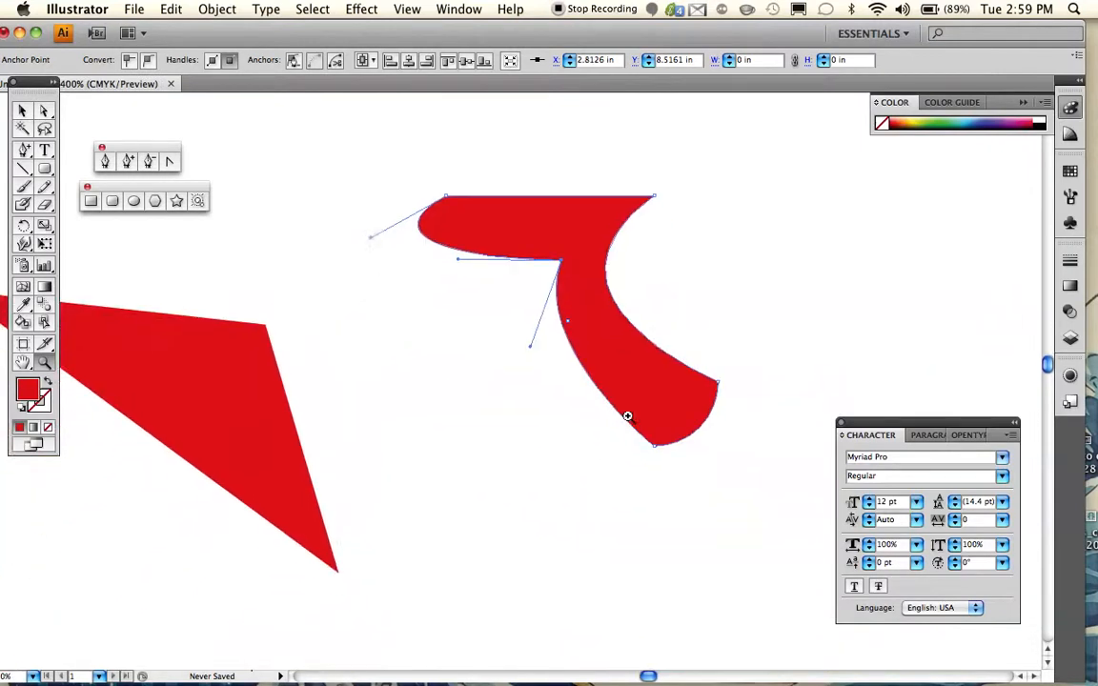
{"action": "scroll", "coordinate": [302, 271], "scroll_direction": "down", "scroll_amount": 2}
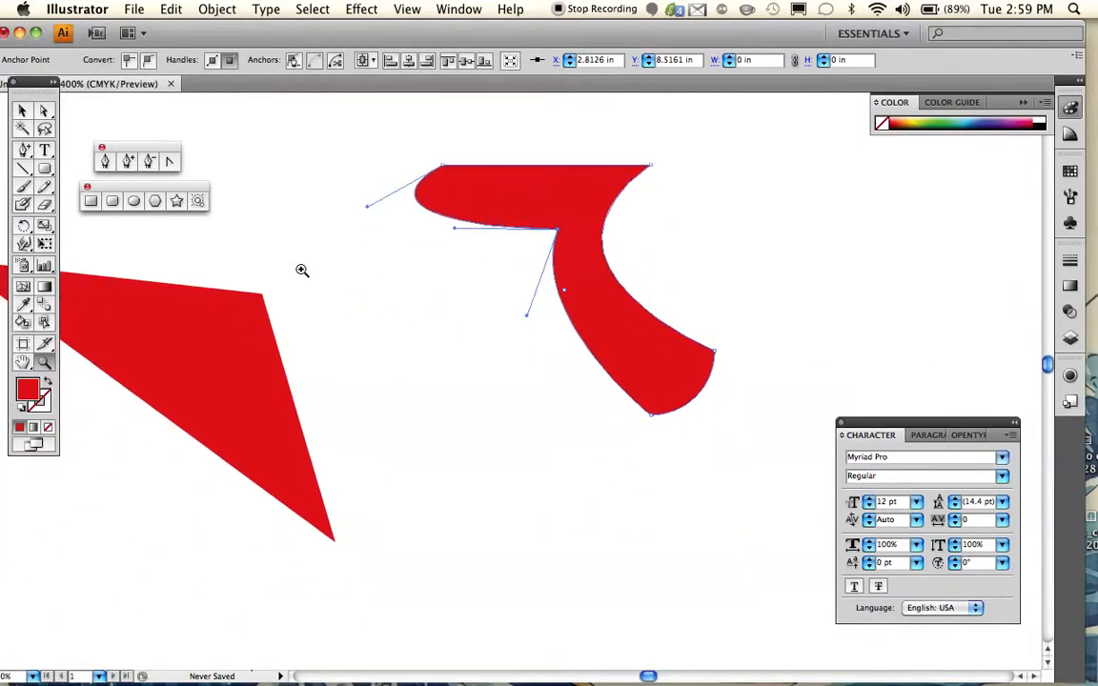
{"action": "scroll", "coordinate": [303, 271], "scroll_direction": "up", "scroll_amount": 2}
{"action": "scroll", "coordinate": [302, 271], "scroll_direction": "left", "scroll_amount": 2}
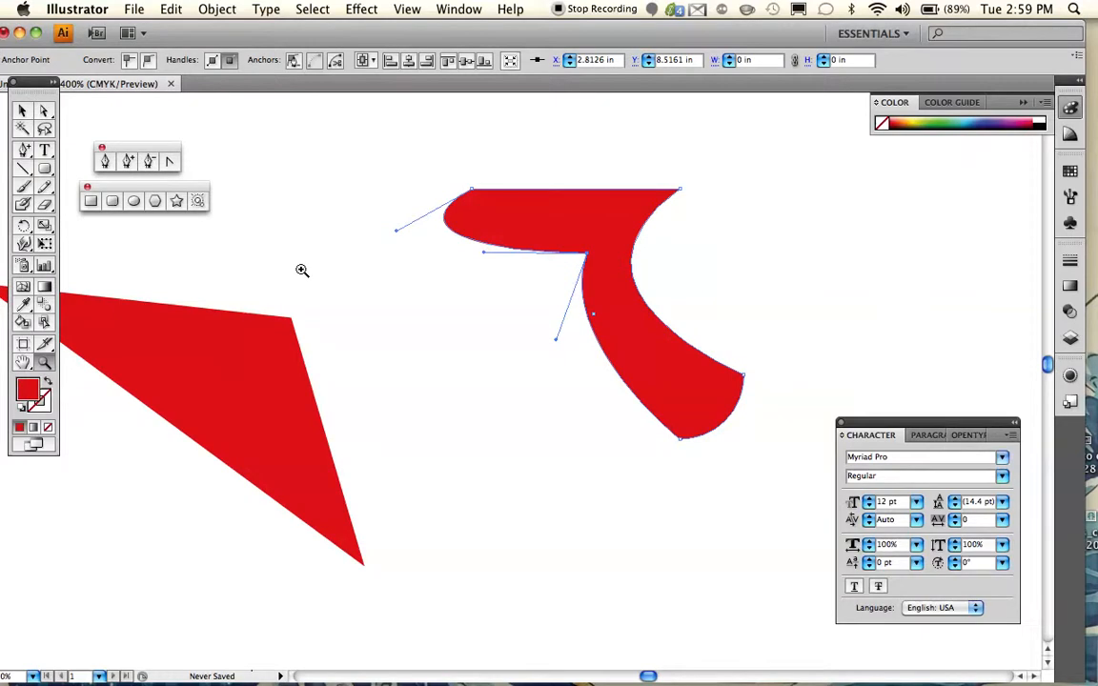
{"action": "scroll", "coordinate": [302, 271], "scroll_direction": "up", "scroll_amount": 3}
{"action": "scroll", "coordinate": [302, 271], "scroll_direction": "right", "scroll_amount": 5}
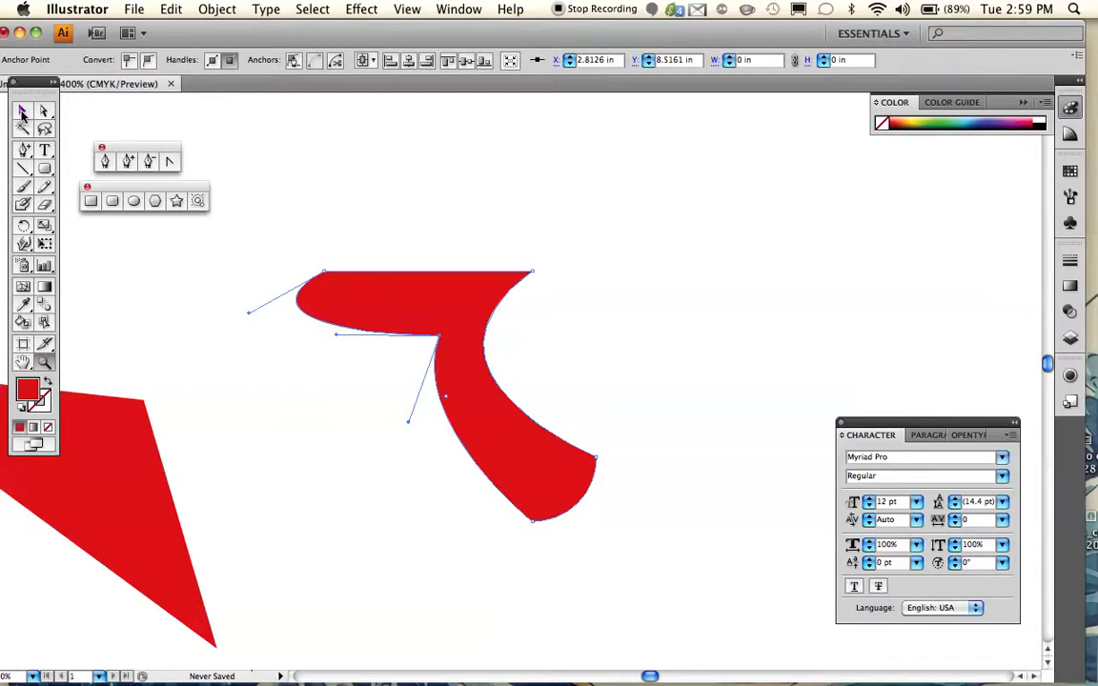
- Select the entire reshaped figure as one object and deselect it
{"action": "left_click", "coordinate": [22, 111]}
{"action": "left_click_drag", "start_coordinate": [541, 472], "coordinate": [264, 242]}
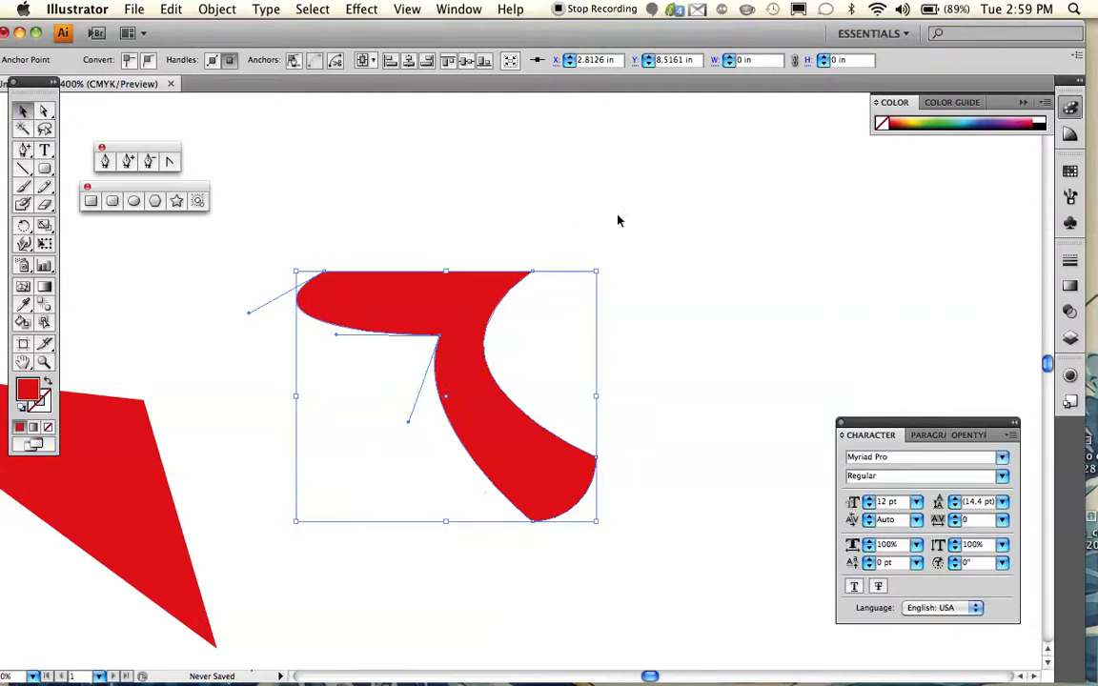
{"action": "left_click", "coordinate": [698, 349]}
- Draw a wide horizontal ellipse above and to the right of the reshaped figure and delete it
{"action": "scroll", "coordinate": [697, 350], "scroll_direction": "right", "scroll_amount": 5}
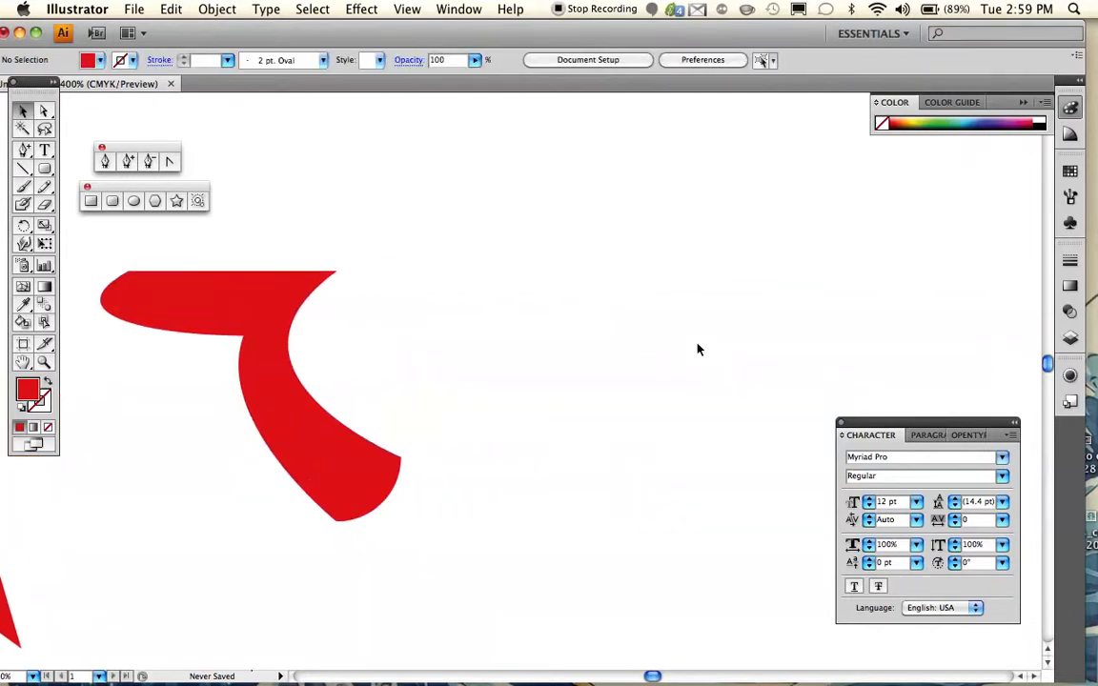
{"action": "left_click", "coordinate": [135, 204]}
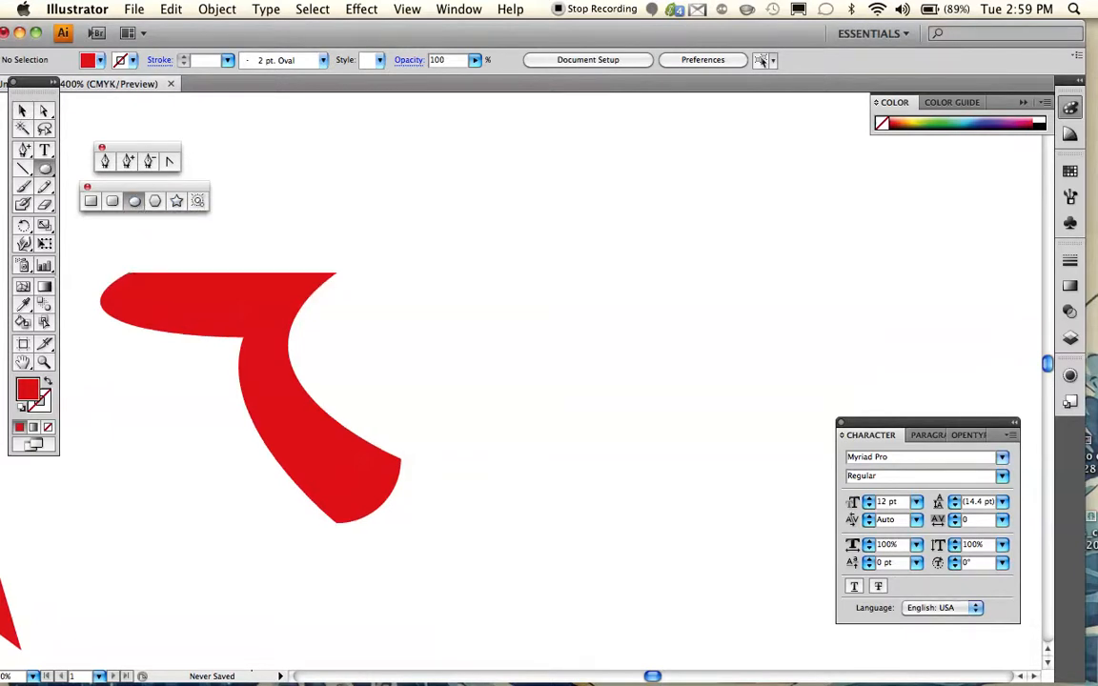
{"action": "scroll", "coordinate": [258, 439], "scroll_direction": "up", "scroll_amount": 3}
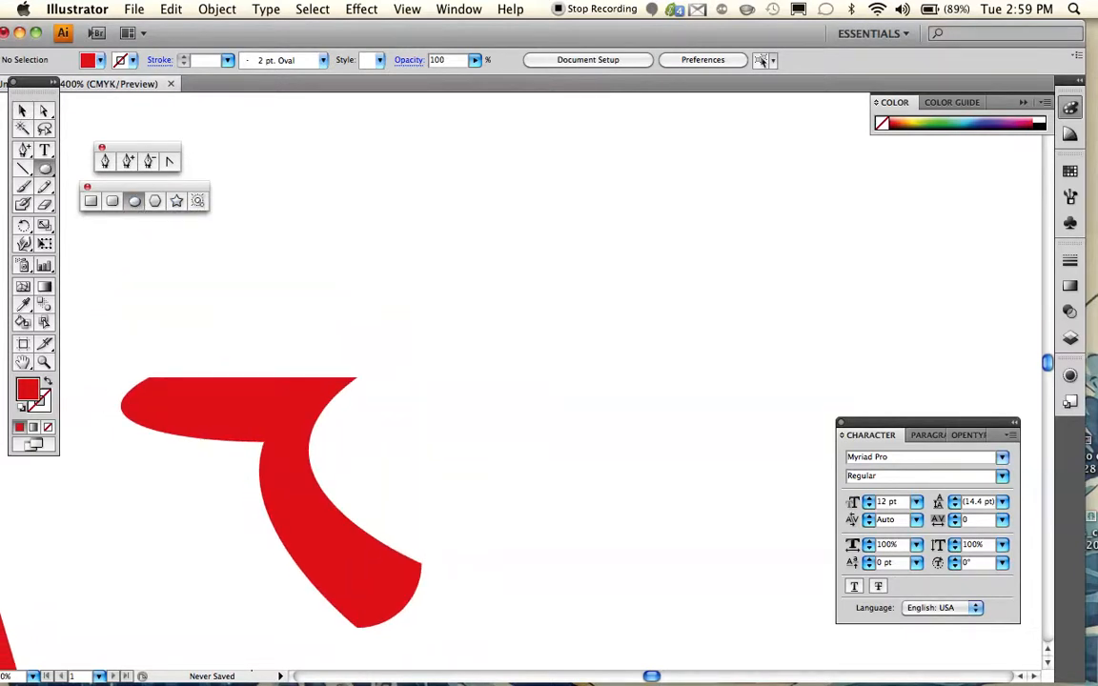
{"action": "mouse_move", "coordinate": [400, 186]}
{"action": "left_mouse_down"}
{"action": "mouse_move", "coordinate": [780, 378]}
{"action": "mouse_move", "coordinate": [851, 389]}
{"action": "left_mouse_up"}
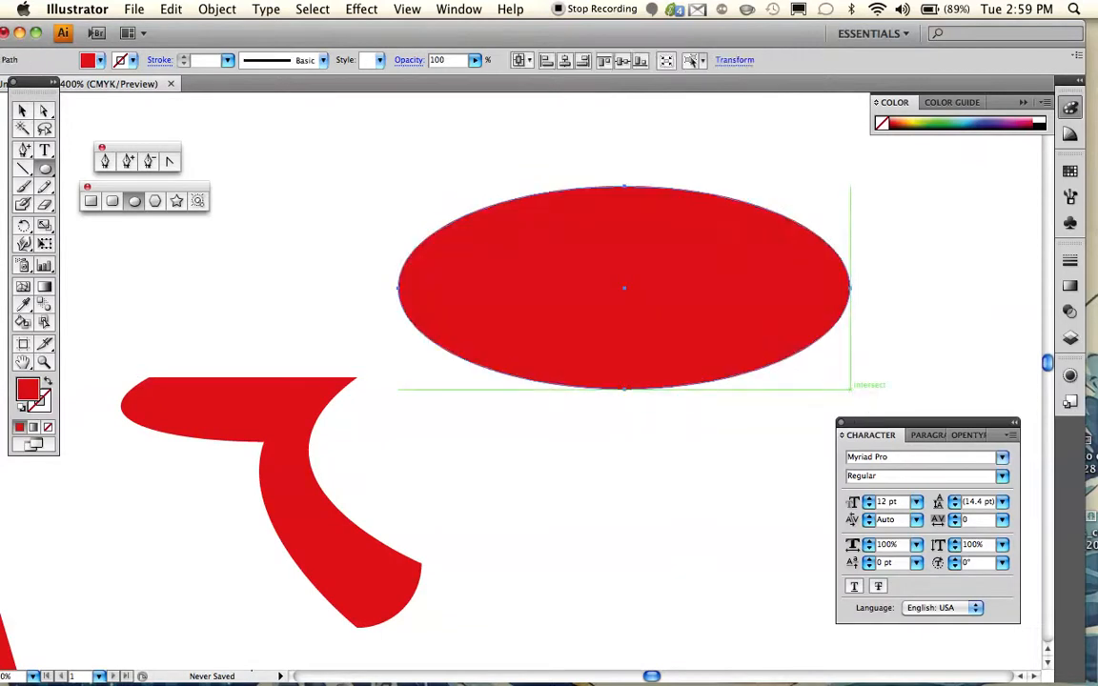
{"action": "scroll", "coordinate": [524, 381], "scroll_direction": "down", "scroll_amount": 1}
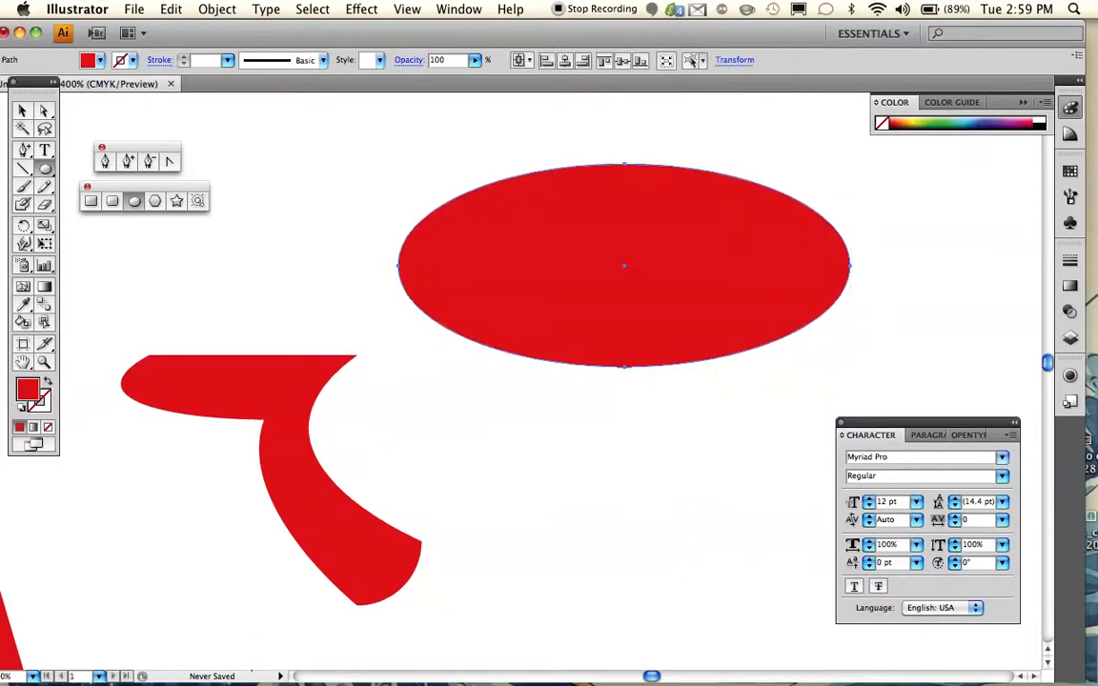
{"action": "key", "text": "v"}
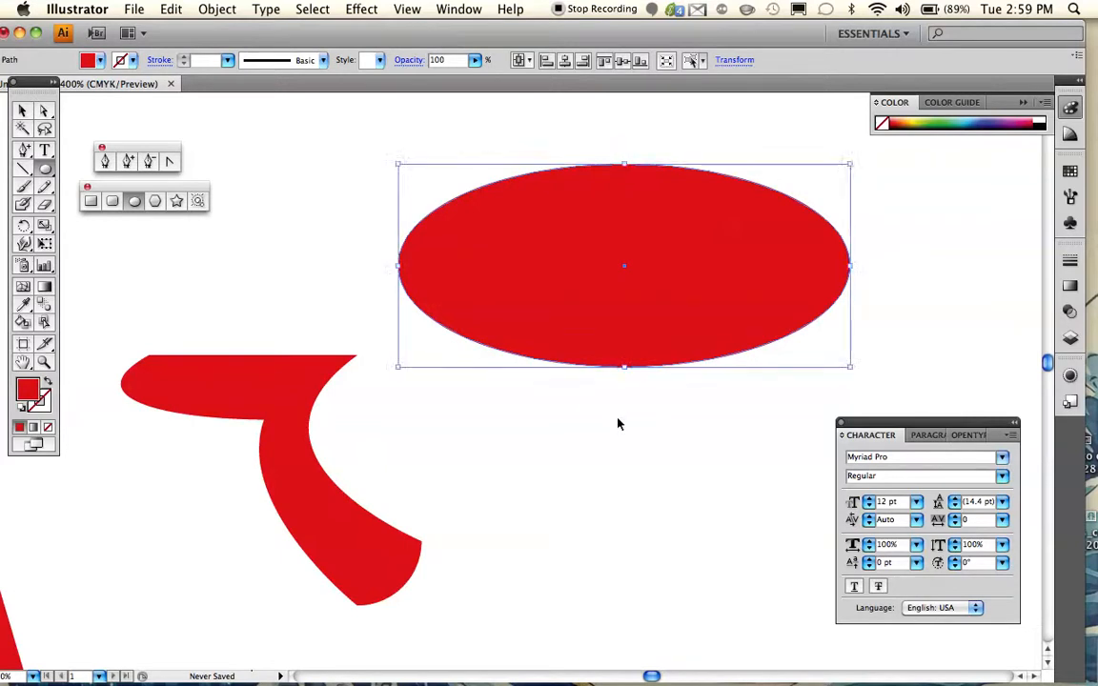
{"action": "key", "text": "Delete"}
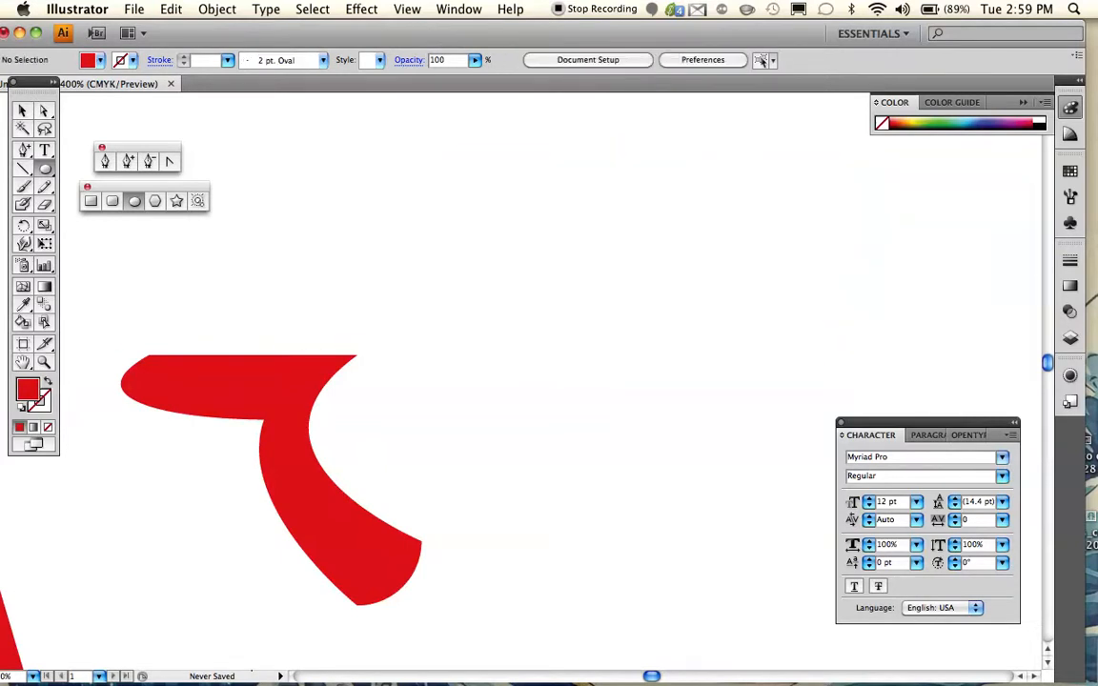
- Draw a perfect circle in the empty area to the right of the reshaped figure
{"action": "scroll", "coordinate": [381, 457], "scroll_direction": "right", "scroll_amount": 4}
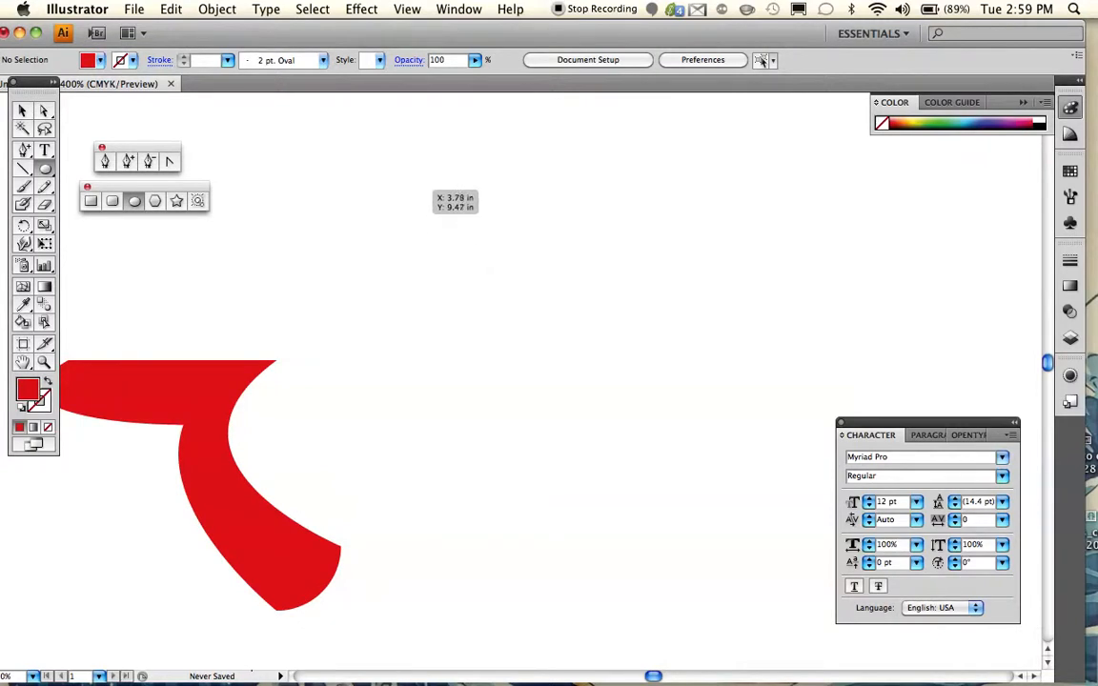
{"action": "left_click_drag", "start_coordinate": [420, 185], "coordinate": [631, 534]}
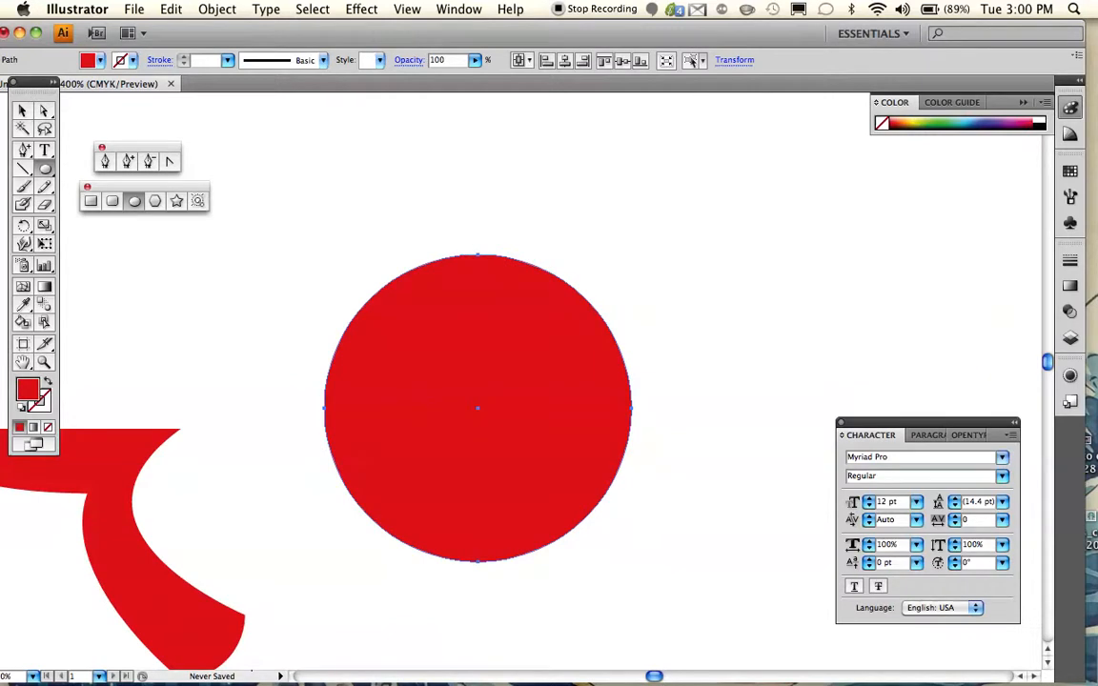
{"action": "left_click_drag", "start_coordinate": [631, 533], "coordinate": [595, 520]}
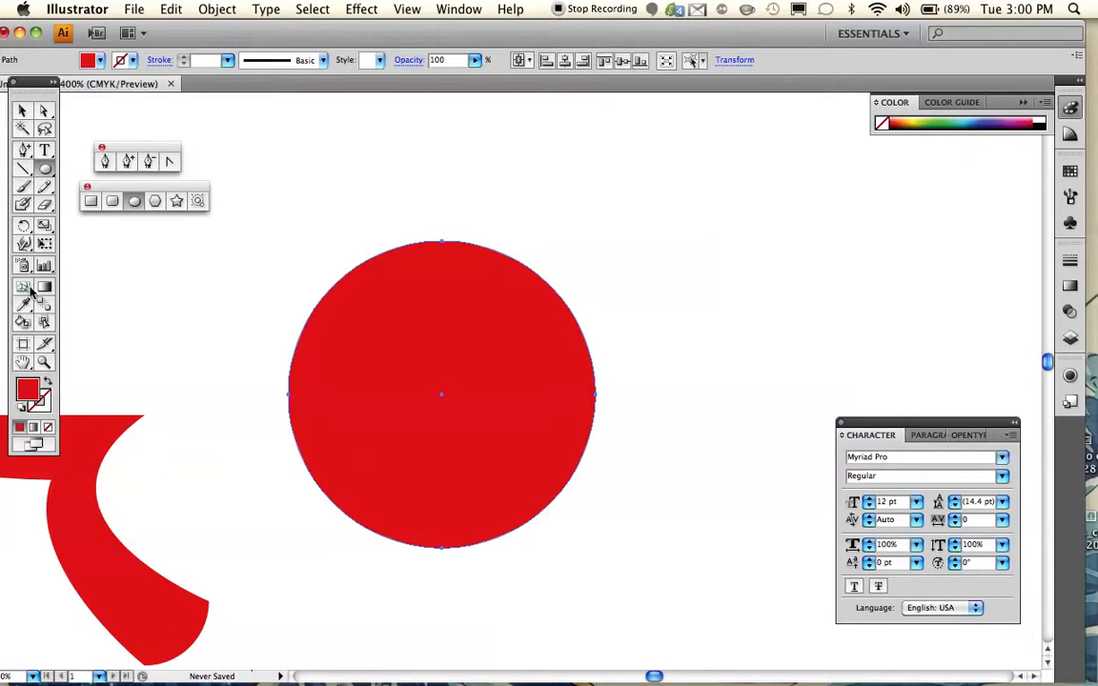
- Pull the right direction handle of the circle's top anchor down and left into the circle to distort its upper curve
{"action": "left_click", "coordinate": [44, 361]}
{"action": "left_click", "coordinate": [422, 380]}
{"action": "scroll", "coordinate": [475, 346], "scroll_direction": "up", "scroll_amount": 5}
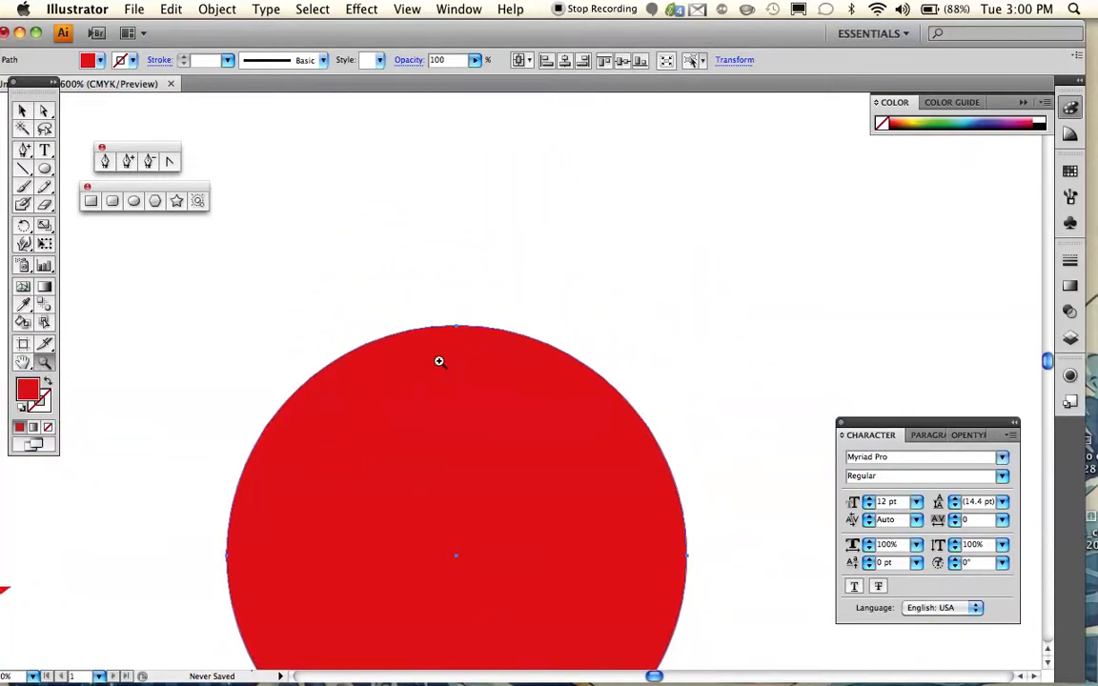
{"action": "left_click", "coordinate": [454, 361]}
{"action": "left_click", "coordinate": [586, 420]}
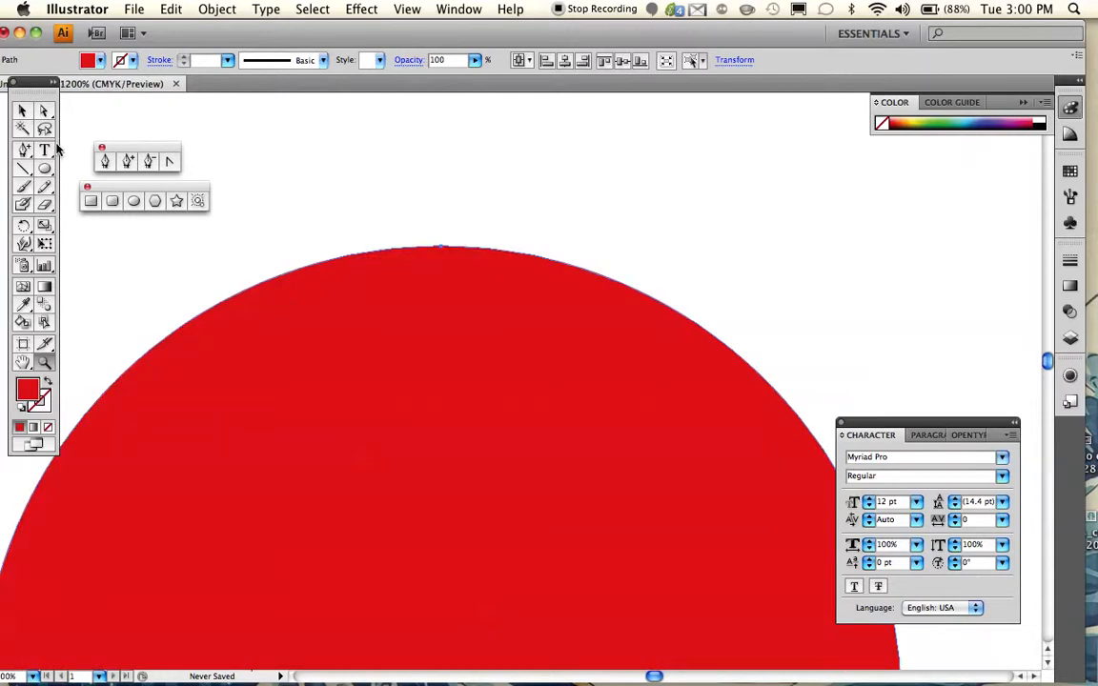
{"action": "left_click", "coordinate": [44, 113]}
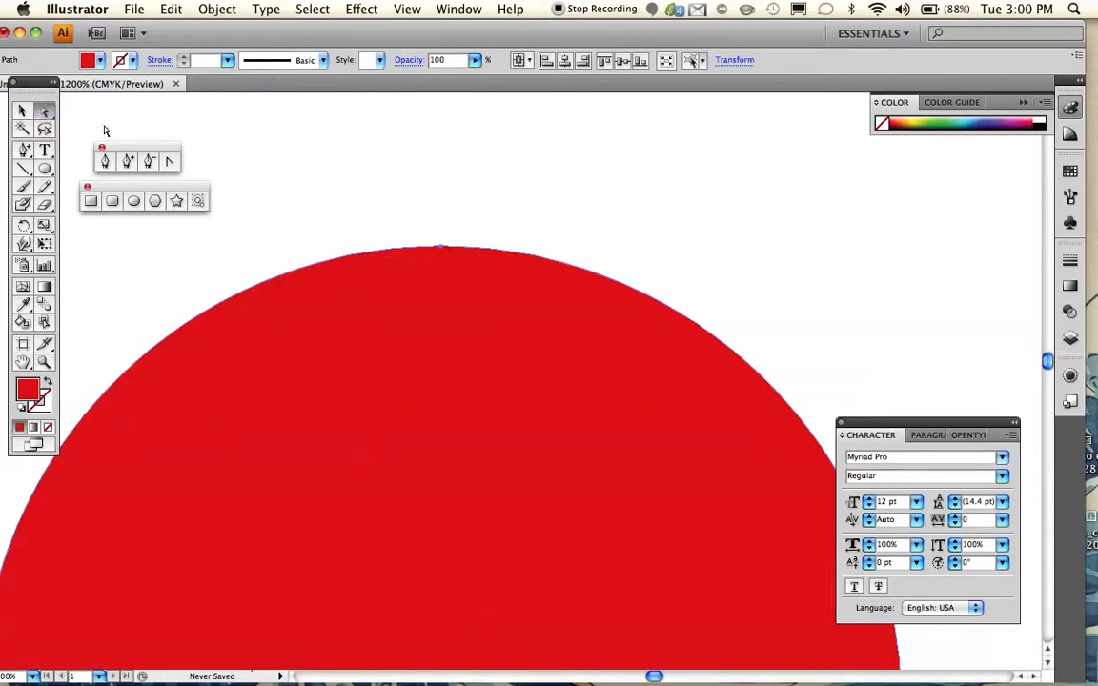
{"action": "left_click", "coordinate": [441, 252]}
{"action": "left_click_drag", "start_coordinate": [699, 247], "coordinate": [503, 424]}
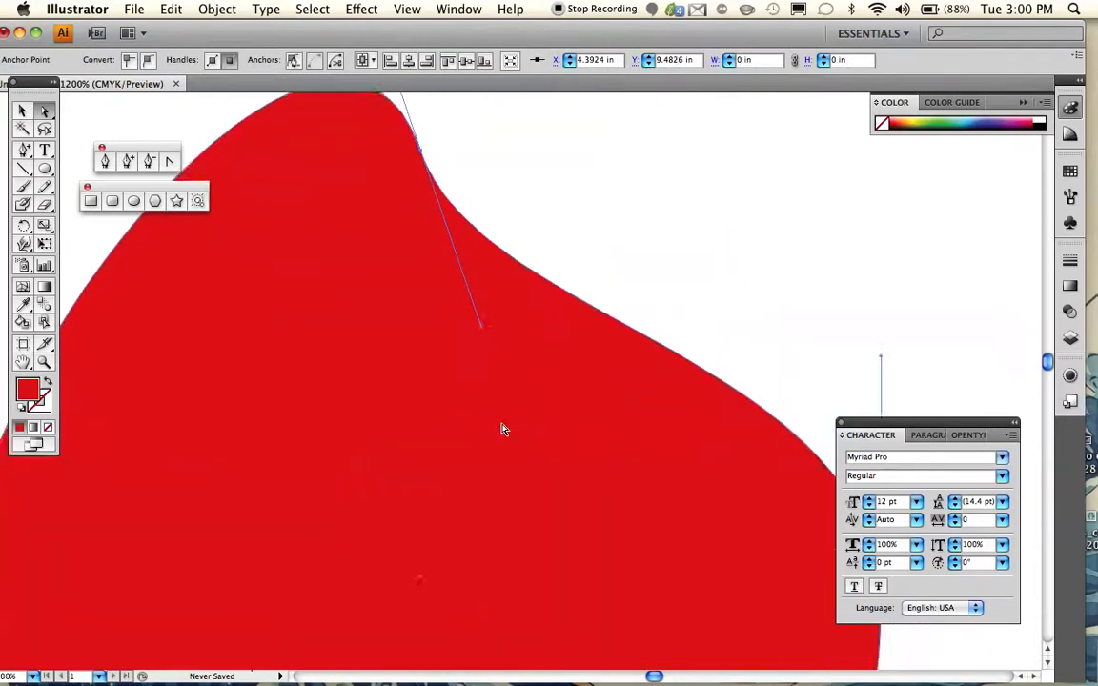
- Move the distorted circle's right anchor point horizontally left into the shape
{"action": "scroll", "coordinate": [503, 429], "scroll_direction": "down", "scroll_amount": 6}
{"action": "scroll", "coordinate": [503, 429], "scroll_direction": "right", "scroll_amount": 2}
{"action": "scroll", "coordinate": [503, 428], "scroll_direction": "up", "scroll_amount": 1}
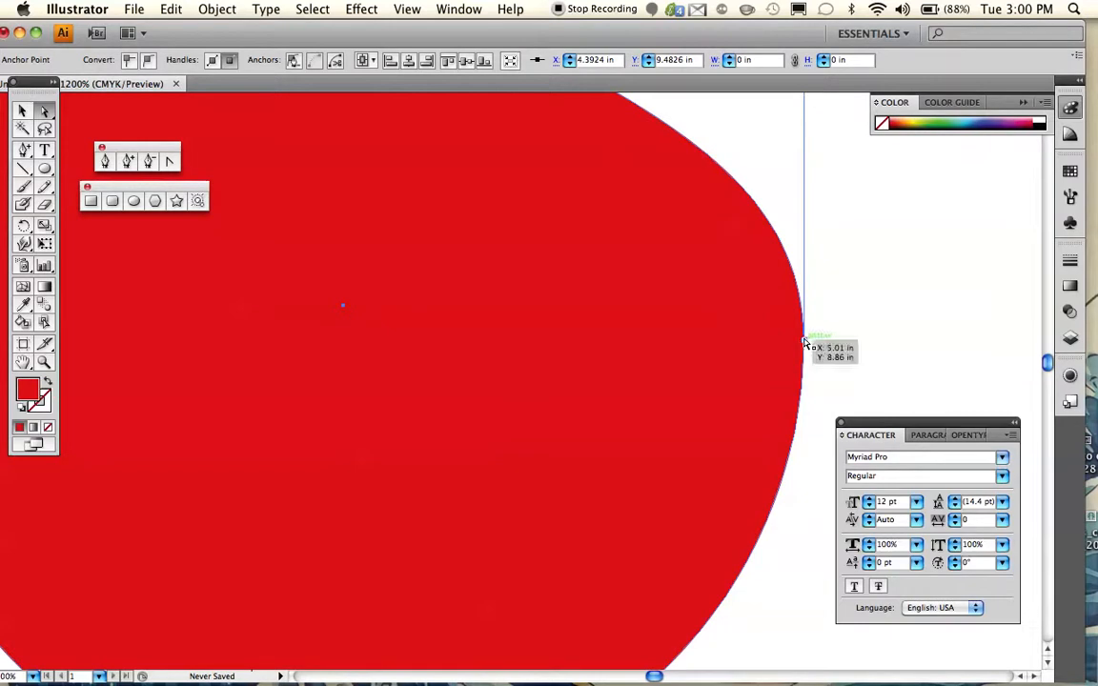
{"action": "left_click_drag", "start_coordinate": [807, 342], "coordinate": [432, 351]}
- Pull the right direction handle of the circle's bottom anchor up and left into the shape to pinch the lower curve
{"action": "scroll", "coordinate": [426, 349], "scroll_direction": "down", "scroll_amount": 6}
{"action": "scroll", "coordinate": [426, 350], "scroll_direction": "left", "scroll_amount": 2}
{"action": "scroll", "coordinate": [425, 349], "scroll_direction": "down", "scroll_amount": 1}
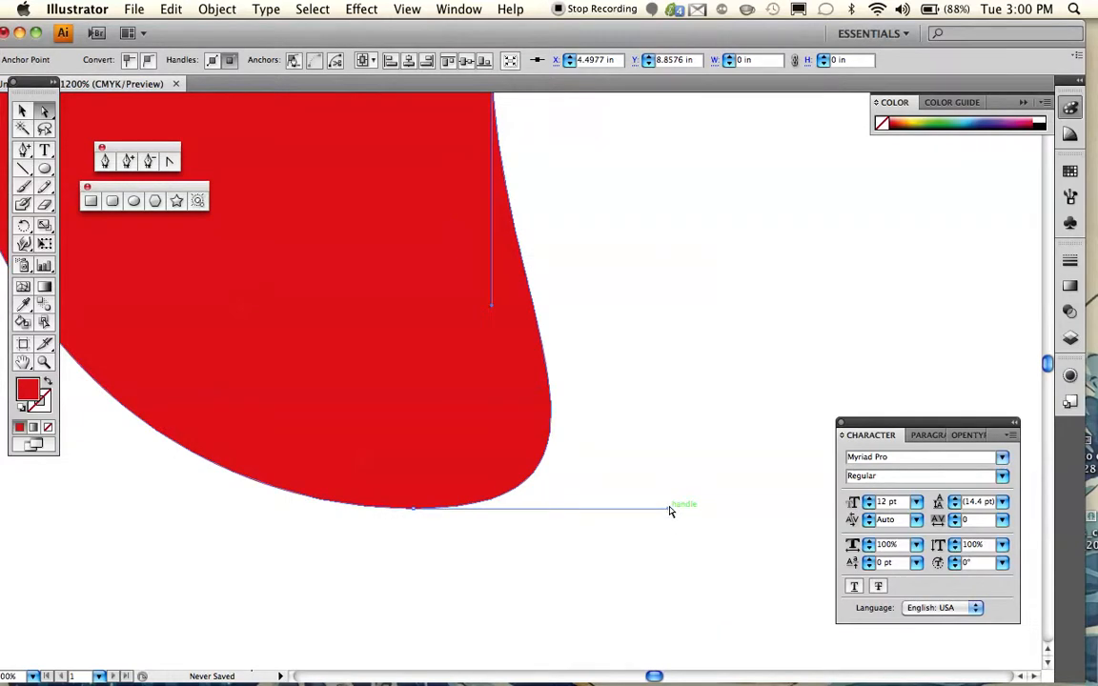
{"action": "left_click_drag", "start_coordinate": [668, 514], "coordinate": [282, 365]}
- Show the distorted circle's bounding box as one whole object and deselect it
{"action": "scroll", "coordinate": [280, 365], "scroll_direction": "left", "scroll_amount": 5}
{"action": "scroll", "coordinate": [280, 365], "scroll_direction": "up", "scroll_amount": 15}
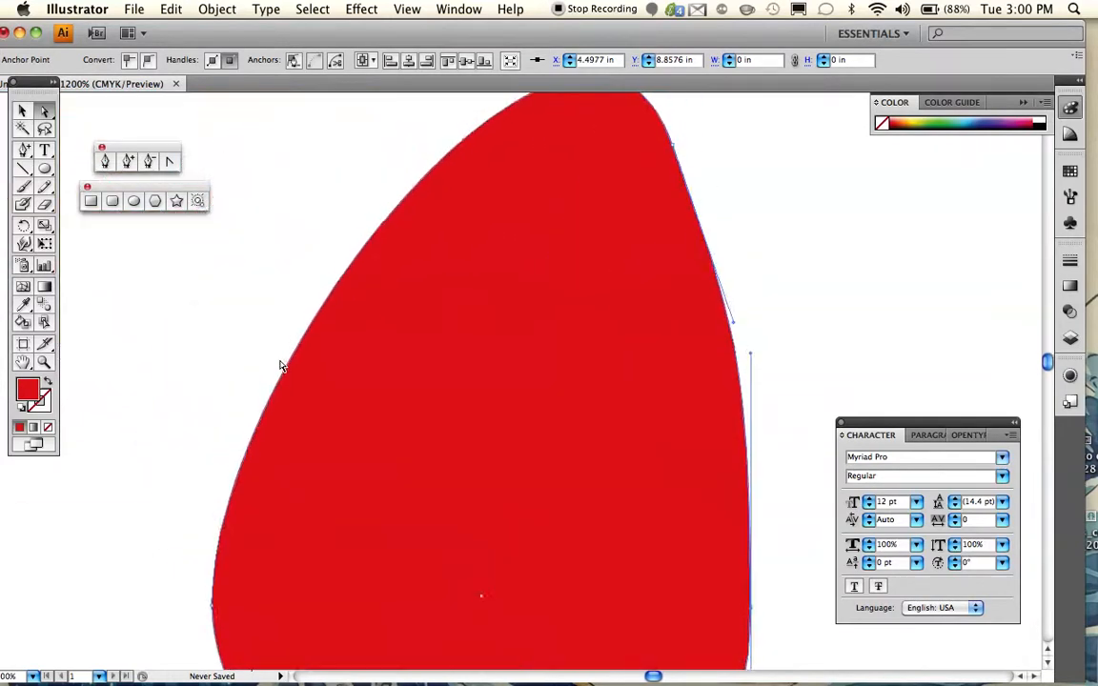
{"action": "scroll", "coordinate": [280, 365], "scroll_direction": "down", "scroll_amount": 8}
{"action": "left_click", "coordinate": [45, 362]}
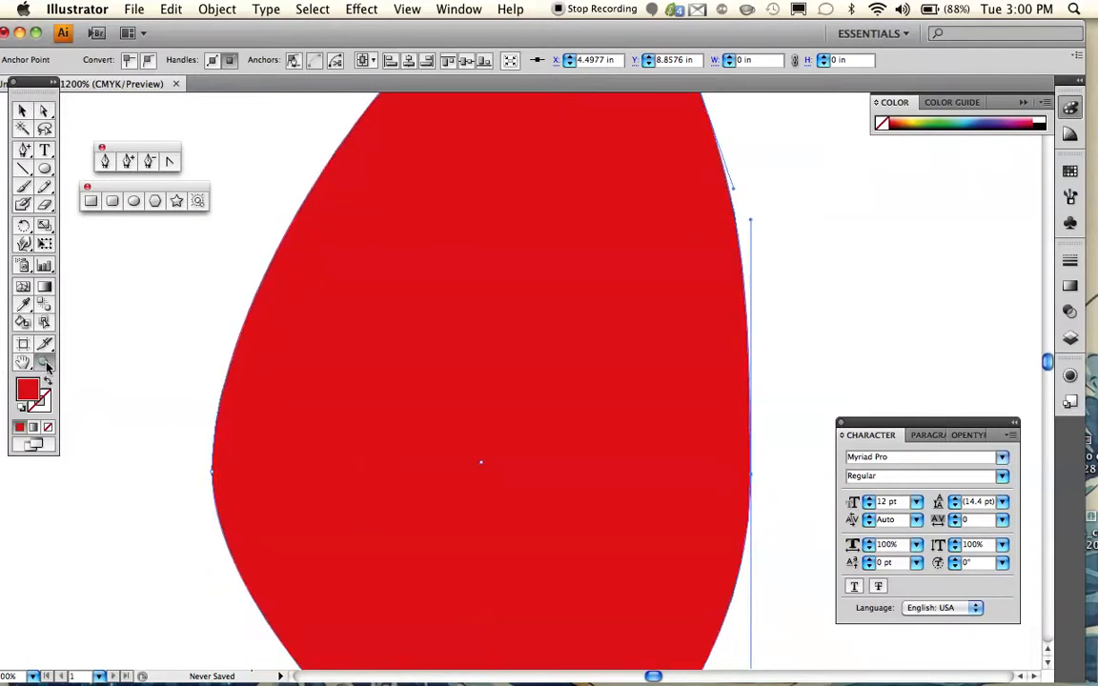
{"action": "left_click", "coordinate": [437, 444], "text": "alt"}
{"action": "left_click", "coordinate": [489, 407], "text": "alt"}
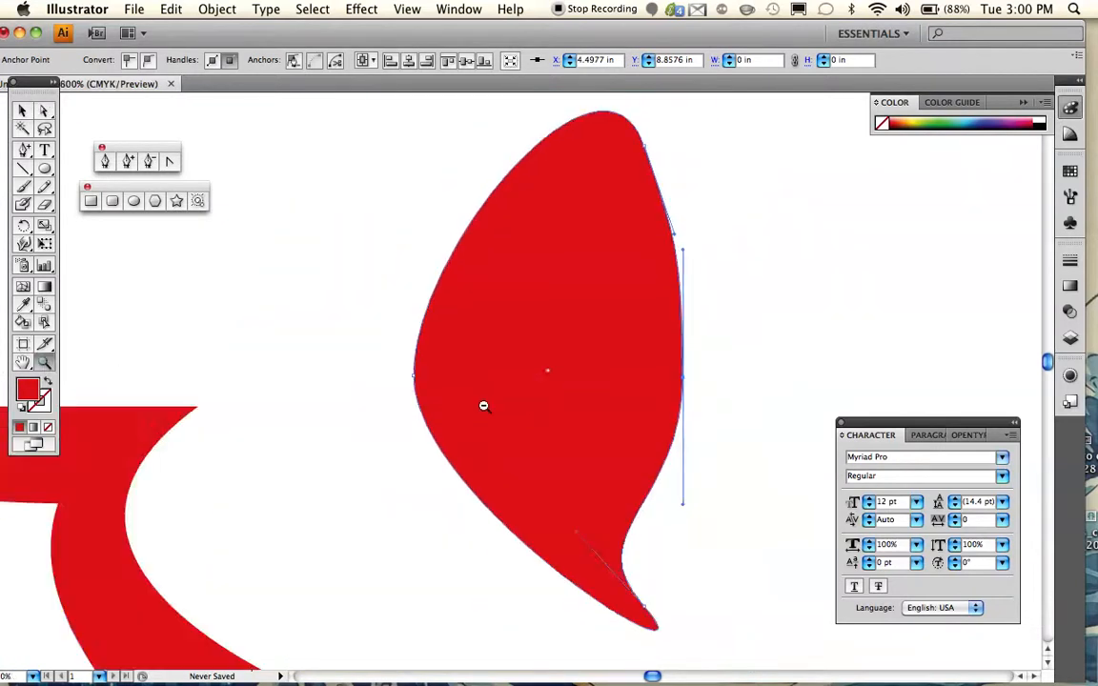
{"action": "left_click", "coordinate": [477, 402], "text": "alt"}
{"action": "scroll", "coordinate": [480, 404], "scroll_direction": "left", "scroll_amount": 3}
{"action": "scroll", "coordinate": [479, 404], "scroll_direction": "up", "scroll_amount": 1}
{"action": "scroll", "coordinate": [479, 405], "scroll_direction": "down", "scroll_amount": 4}
{"action": "scroll", "coordinate": [479, 404], "scroll_direction": "left", "scroll_amount": 4}
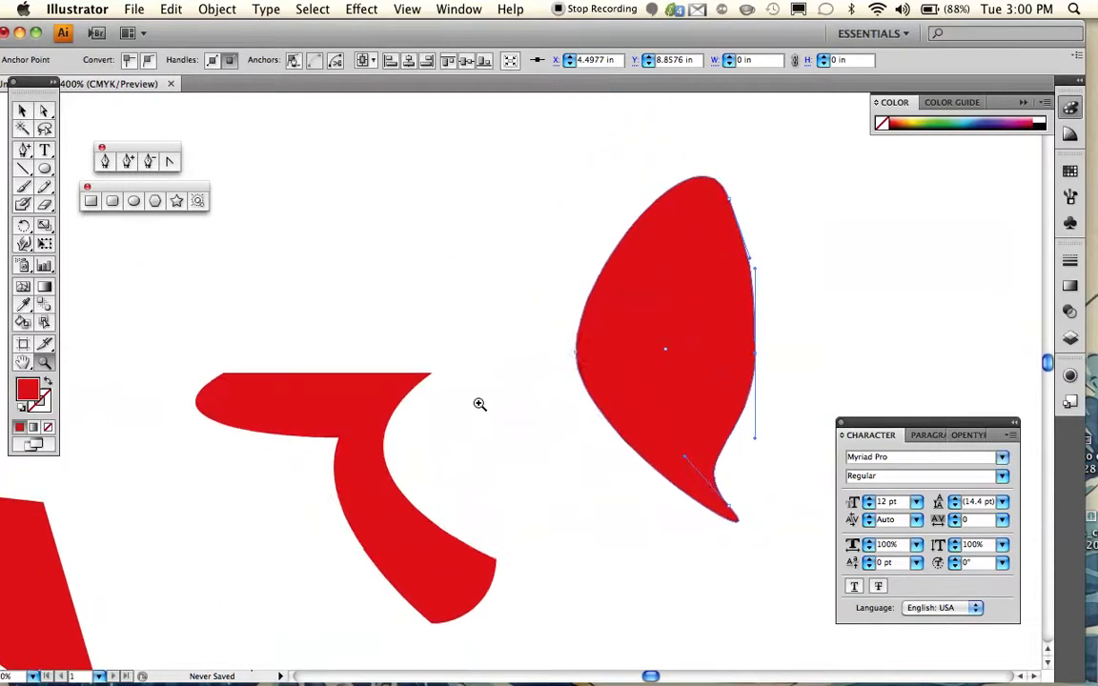
{"action": "scroll", "coordinate": [478, 403], "scroll_direction": "down", "scroll_amount": 3}
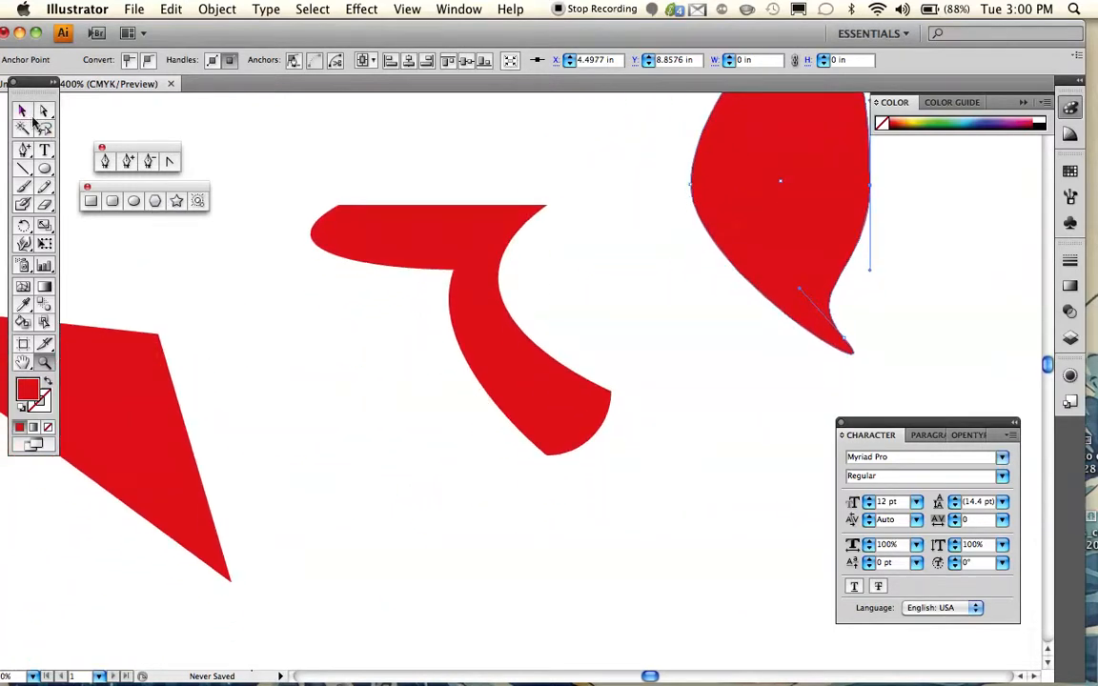
{"action": "scroll", "coordinate": [343, 298], "scroll_direction": "up", "scroll_amount": 5}
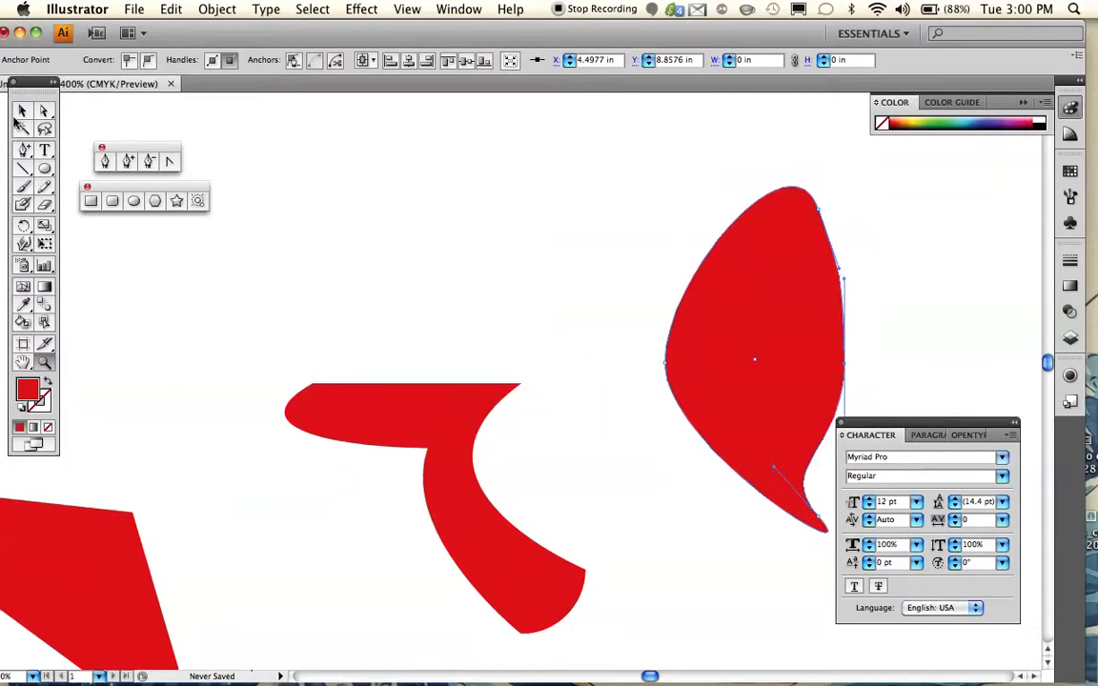
{"action": "left_click", "coordinate": [23, 110]}
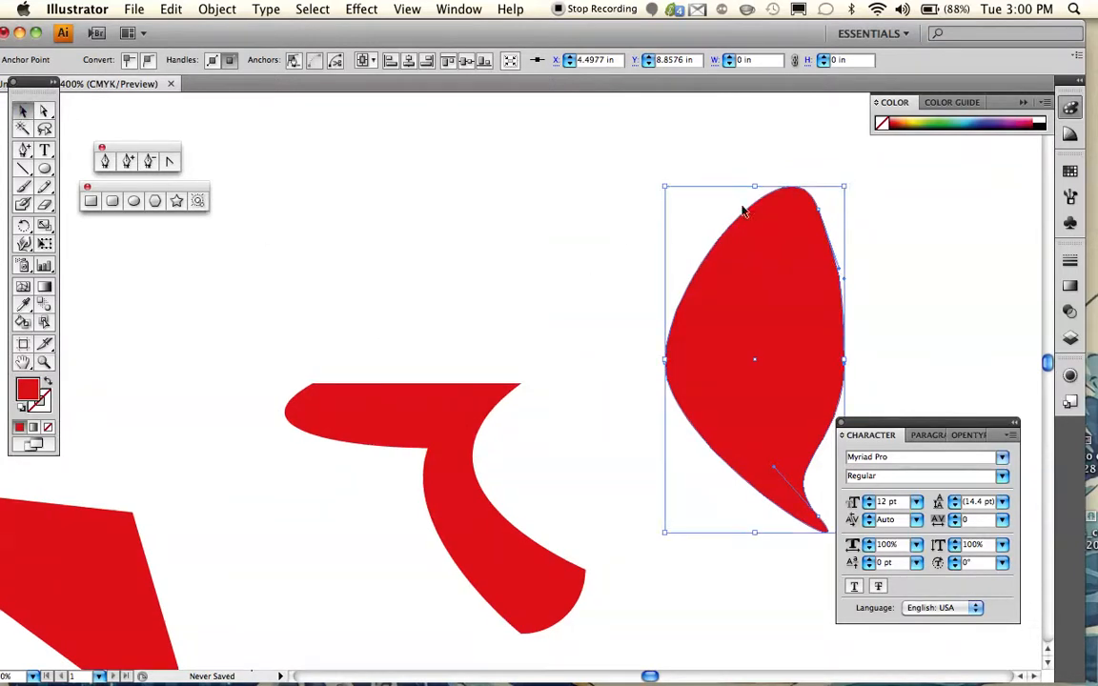
{"action": "left_click", "coordinate": [586, 257]}
- Create an eight-sided polygon with a 0.6944 in radius in the empty area below the existing shapes
{"action": "scroll", "coordinate": [585, 258], "scroll_direction": "down", "scroll_amount": 7}
{"action": "scroll", "coordinate": [585, 257], "scroll_direction": "down", "scroll_amount": 7}
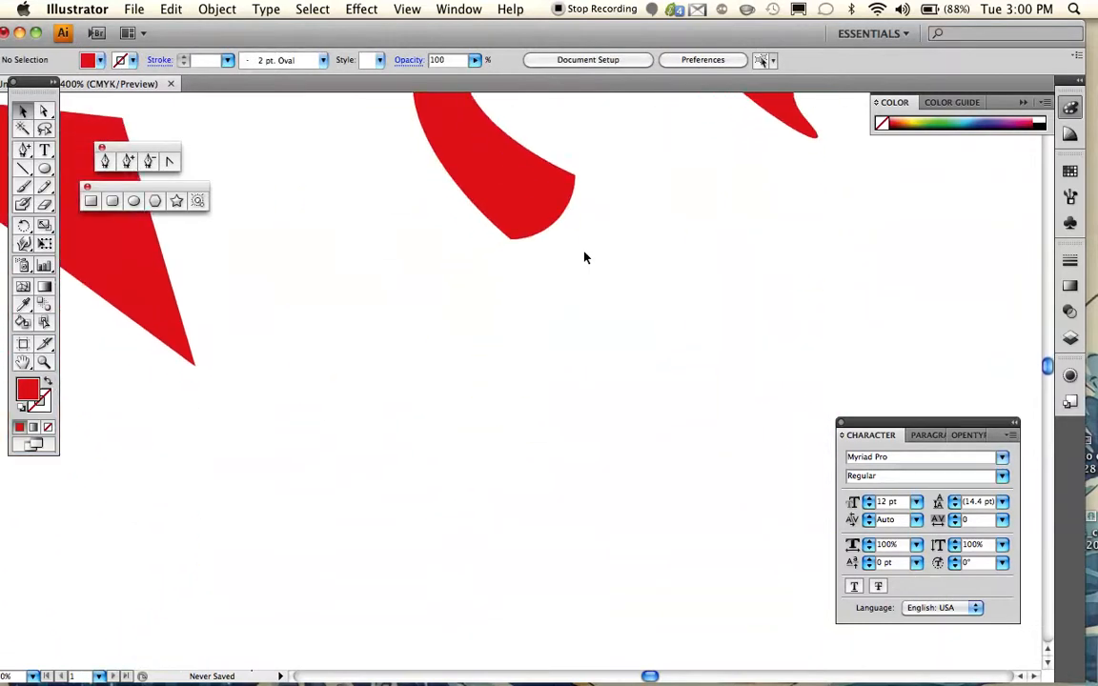
{"action": "scroll", "coordinate": [585, 257], "scroll_direction": "left", "scroll_amount": 12}
{"action": "scroll", "coordinate": [585, 257], "scroll_direction": "right", "scroll_amount": 3}
{"action": "scroll", "coordinate": [585, 257], "scroll_direction": "down", "scroll_amount": 2}
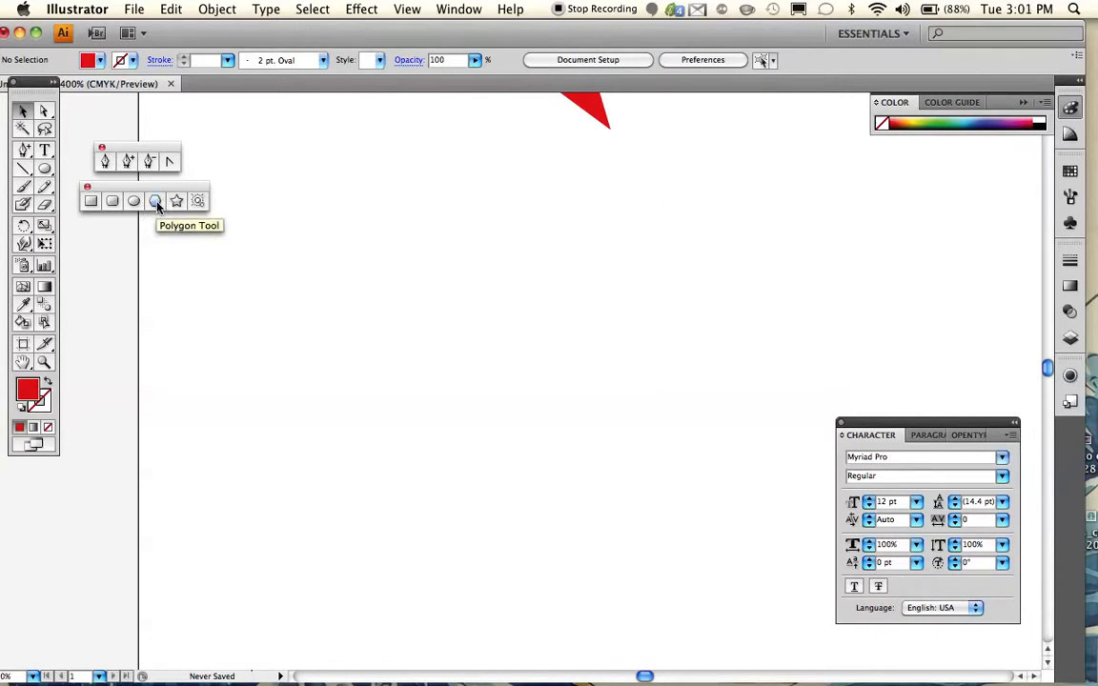
{"action": "left_click", "coordinate": [156, 202]}
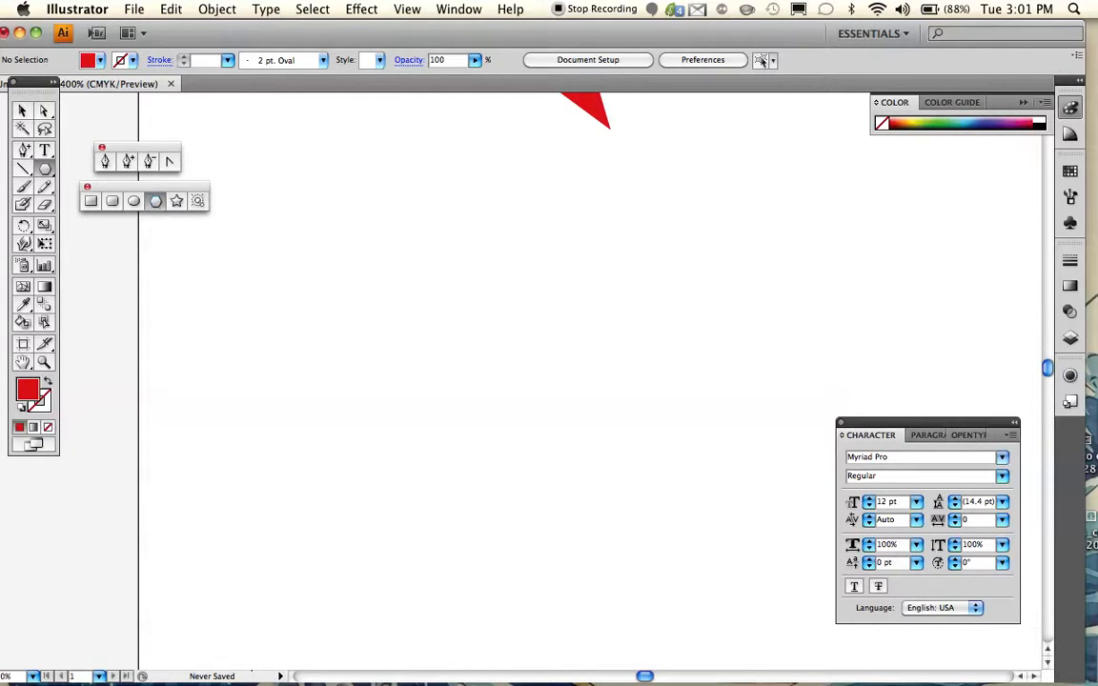
{"action": "scroll", "coordinate": [591, 381], "scroll_direction": "up", "scroll_amount": 3}
{"action": "scroll", "coordinate": [591, 381], "scroll_direction": "left", "scroll_amount": 2}
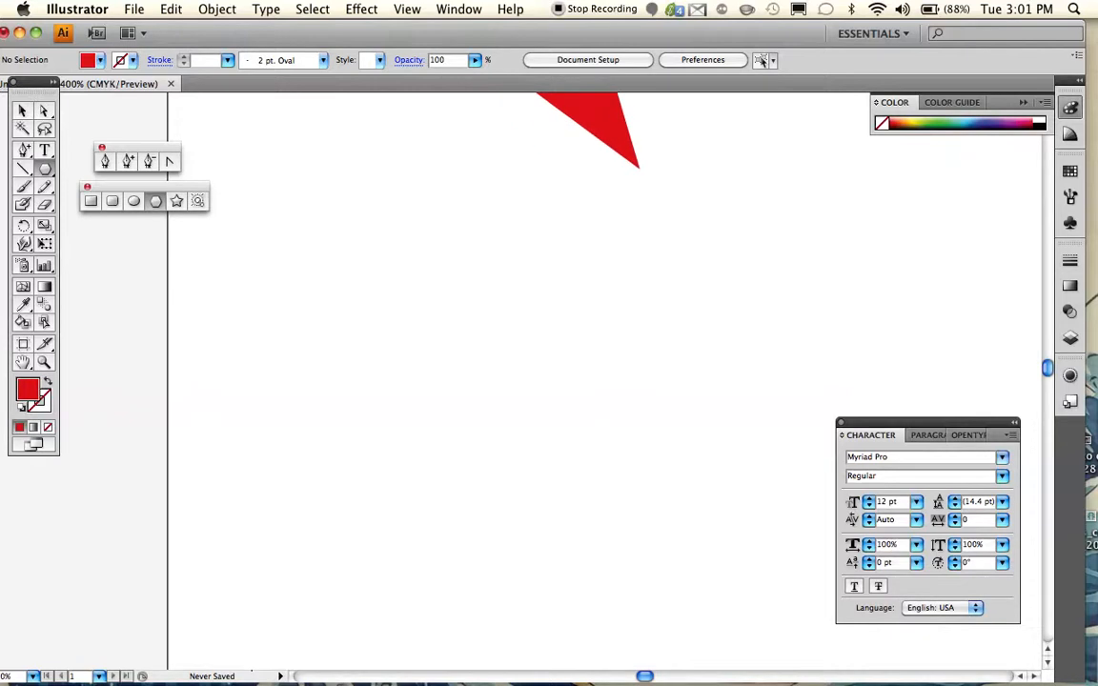
{"action": "left_click", "coordinate": [353, 358]}
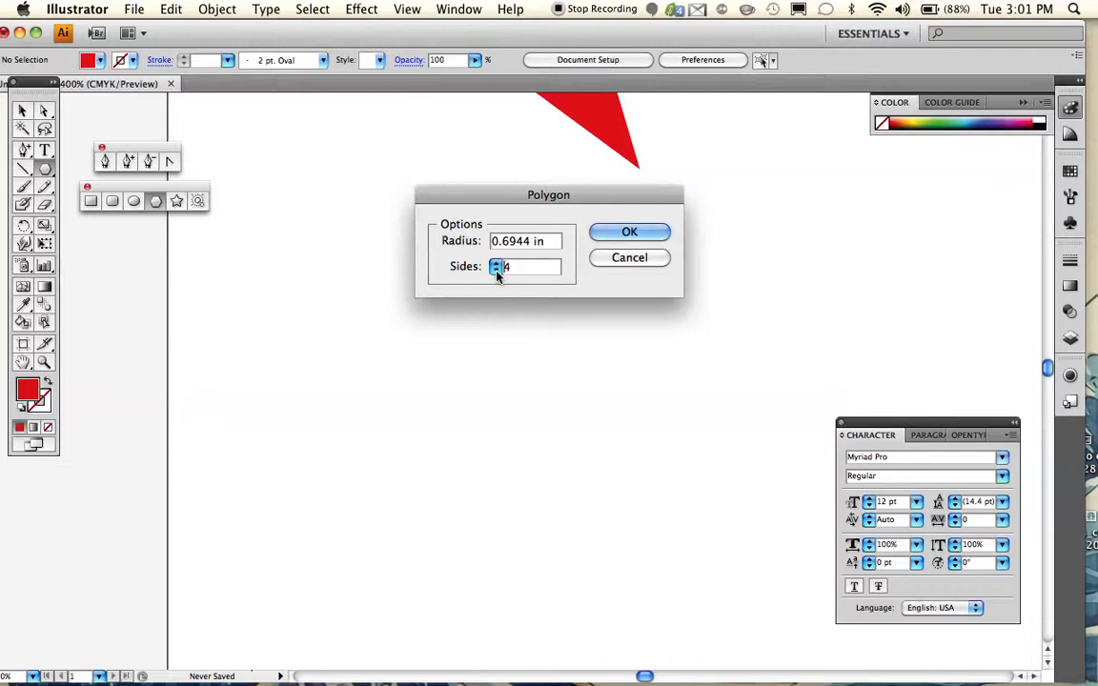
{"action": "left_click", "coordinate": [496, 271]}
{"action": "left_click", "coordinate": [496, 263]}
{"action": "left_click", "coordinate": [495, 270]}
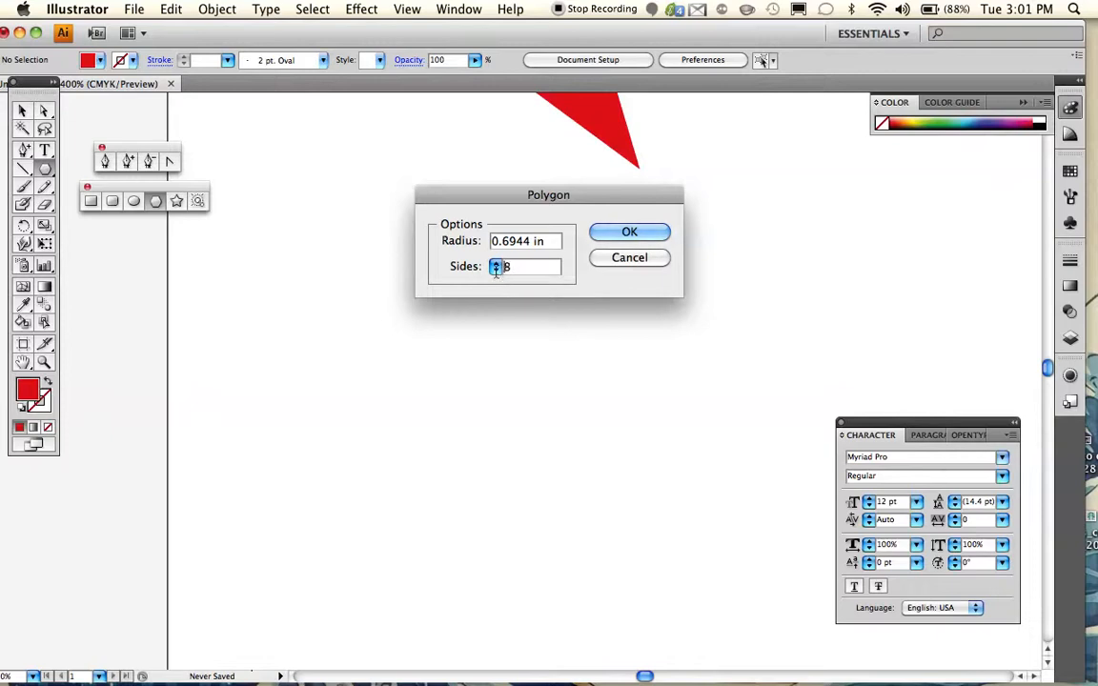
{"action": "left_click", "coordinate": [651, 233]}
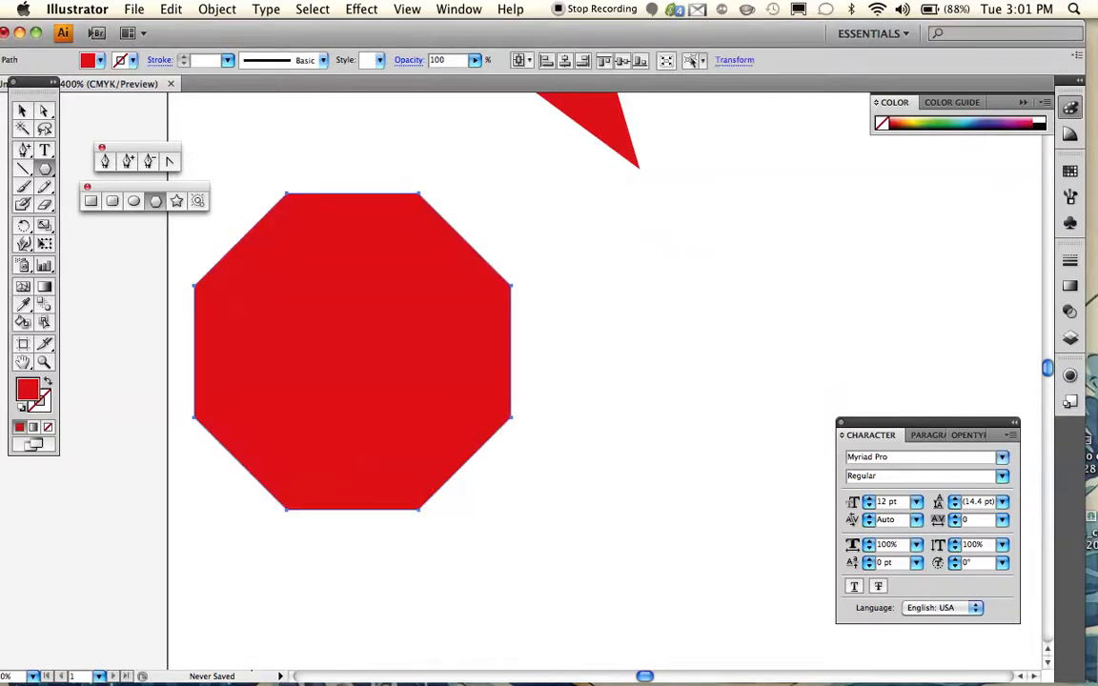
- Move the octagon's top-right anchor down deep into its interior and its lower right-side anchor left into the shape
{"action": "scroll", "coordinate": [651, 232], "scroll_direction": "left", "scroll_amount": 5}
{"action": "scroll", "coordinate": [651, 232], "scroll_direction": "up", "scroll_amount": 1}
{"action": "scroll", "coordinate": [396, 382], "scroll_direction": "up", "scroll_amount": 3}
{"action": "scroll", "coordinate": [396, 381], "scroll_direction": "right", "scroll_amount": 3}
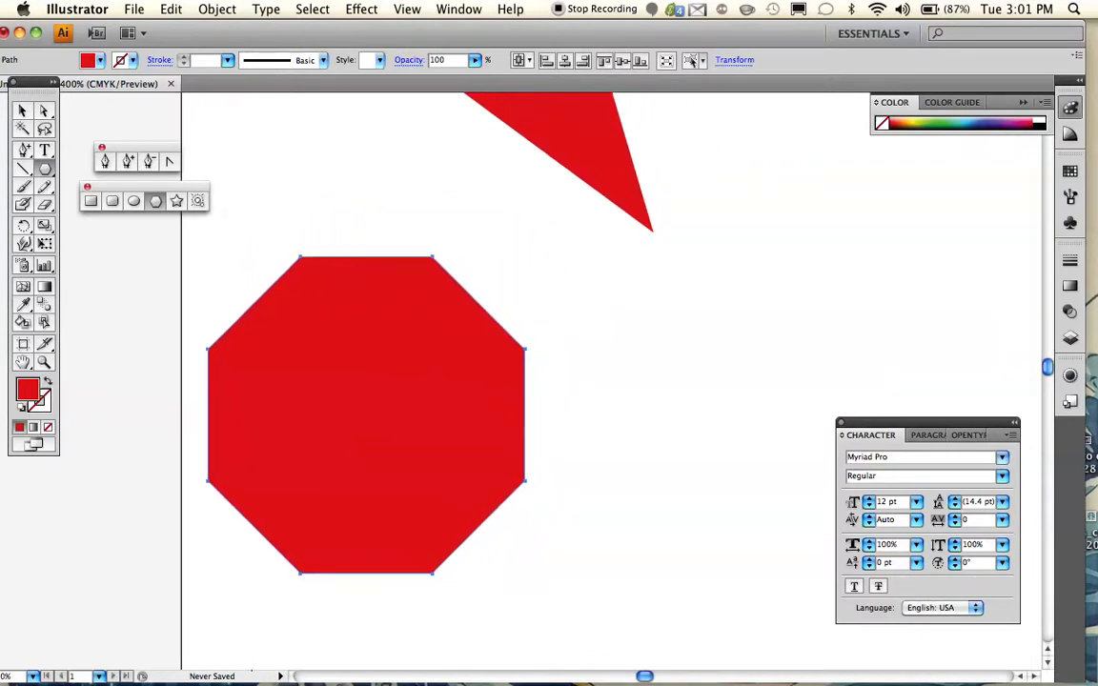
{"action": "scroll", "coordinate": [372, 414], "scroll_direction": "left", "scroll_amount": 1}
{"action": "left_click", "coordinate": [43, 111]}
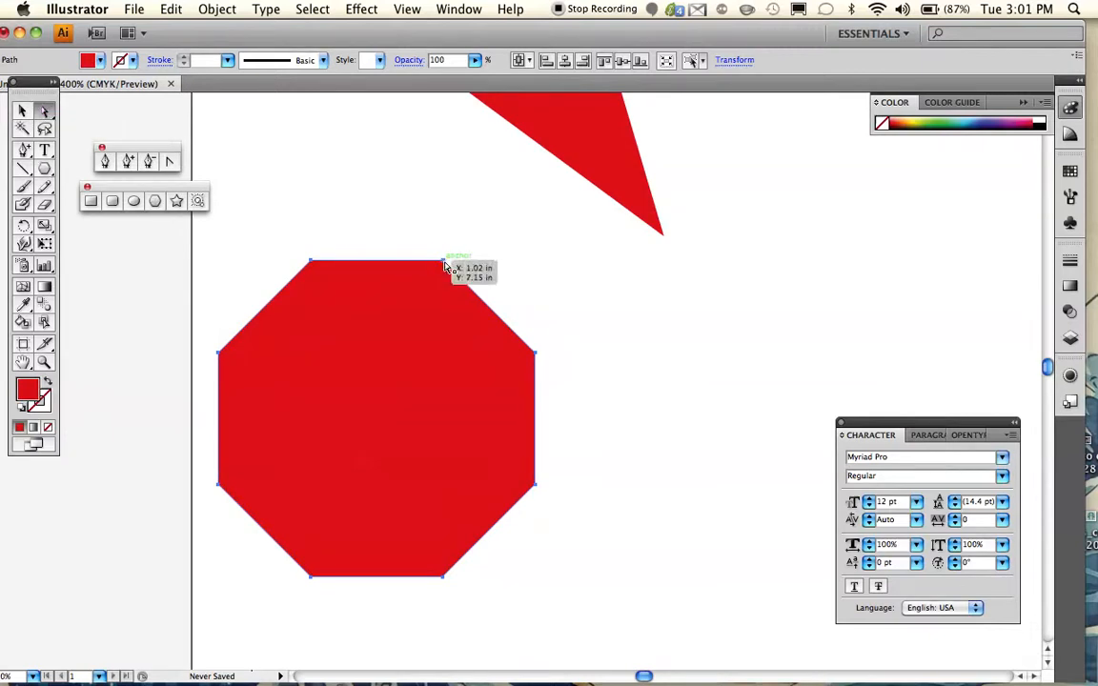
{"action": "left_click_drag", "start_coordinate": [442, 259], "coordinate": [399, 513]}
{"action": "left_click", "coordinate": [490, 295]}
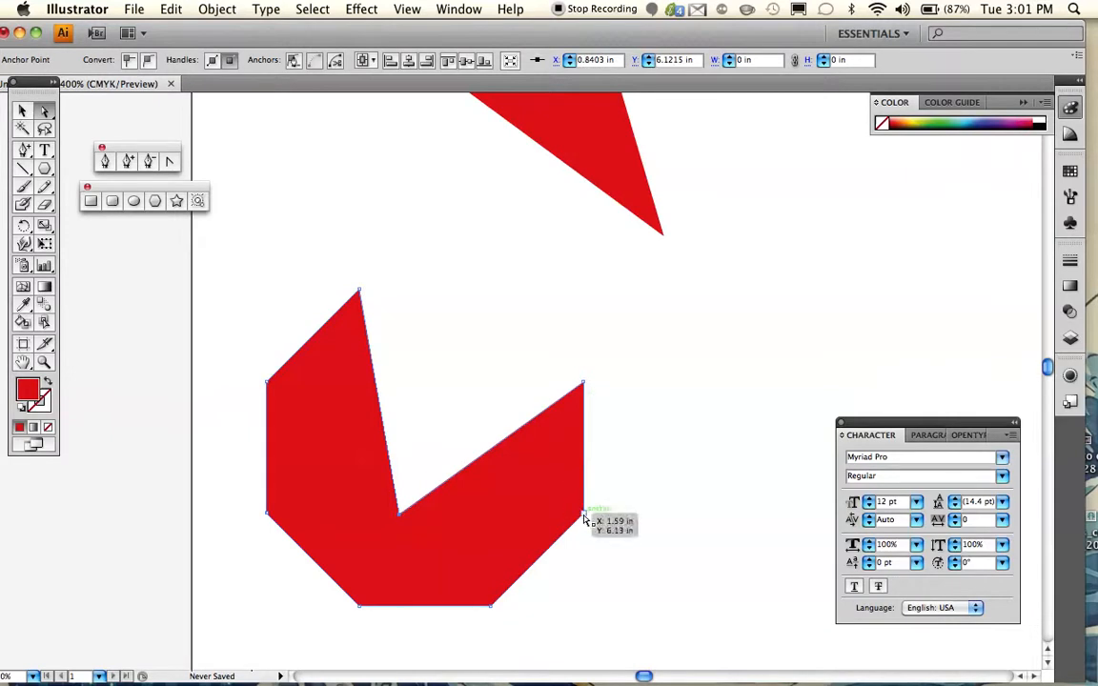
{"action": "left_click_drag", "start_coordinate": [584, 518], "coordinate": [459, 520]}
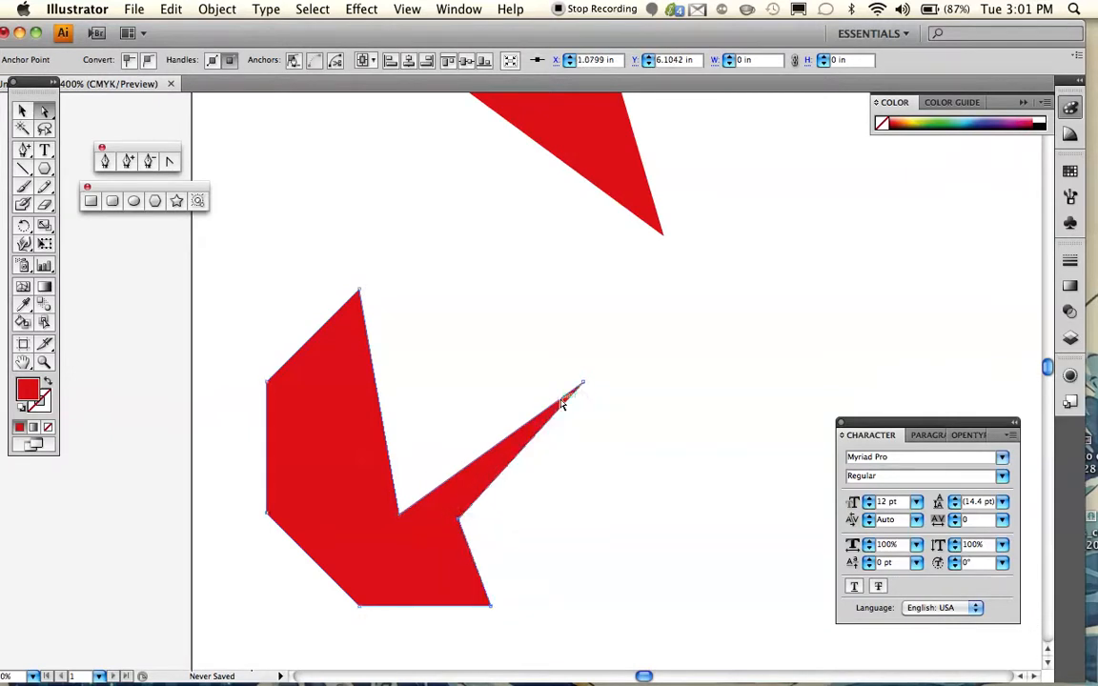
- Stretch the octagon's upper right-side anchor up and right into a thin spike and move its lower left-side anchor inward
{"action": "left_click_drag", "start_coordinate": [583, 386], "coordinate": [717, 284]}
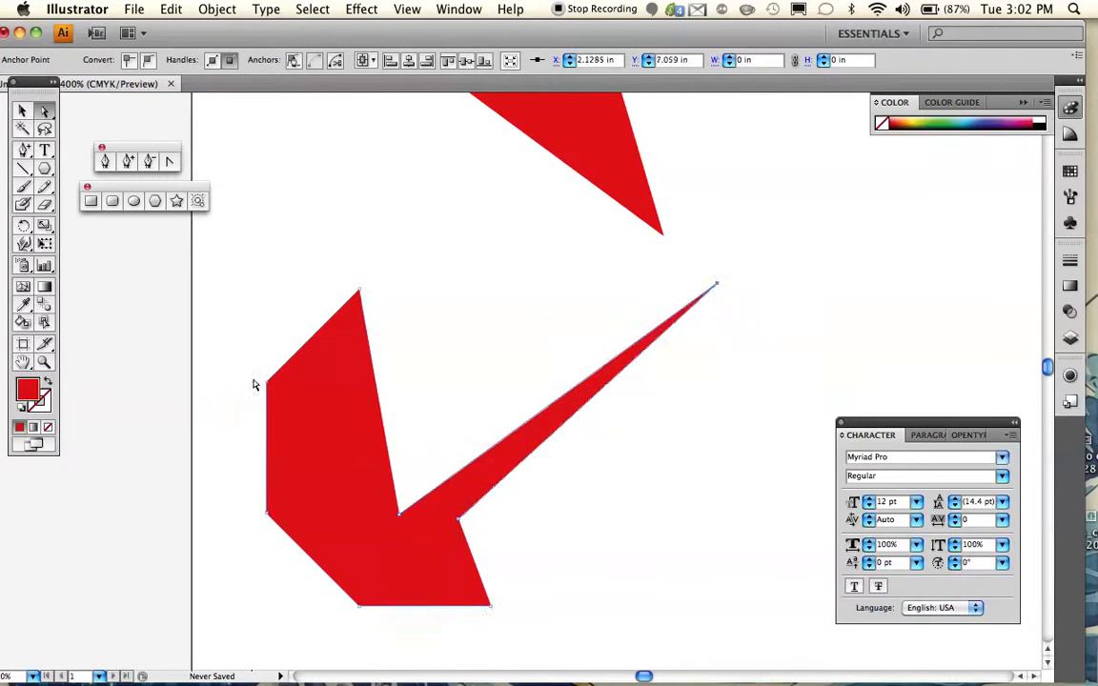
{"action": "left_click_drag", "start_coordinate": [270, 523], "coordinate": [327, 438]}
{"action": "scroll", "coordinate": [279, 485], "scroll_direction": "right", "scroll_amount": 5}
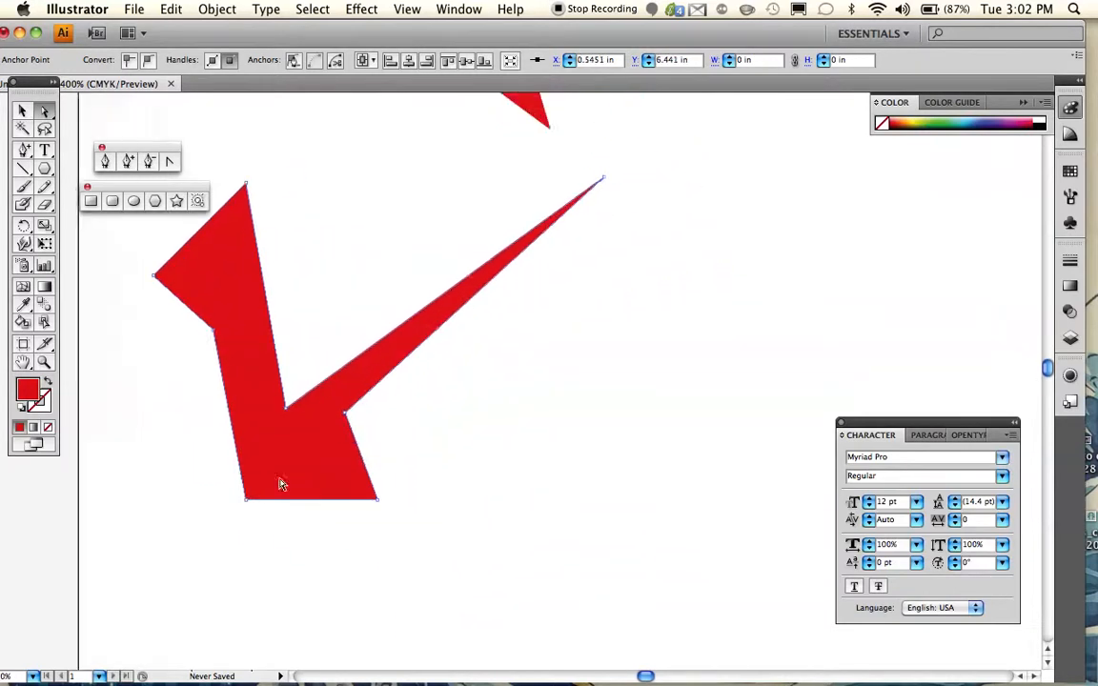
- Show the reshaped octagon's bounding box and deselect the whole object
{"action": "scroll", "coordinate": [276, 488], "scroll_direction": "left", "scroll_amount": 8}
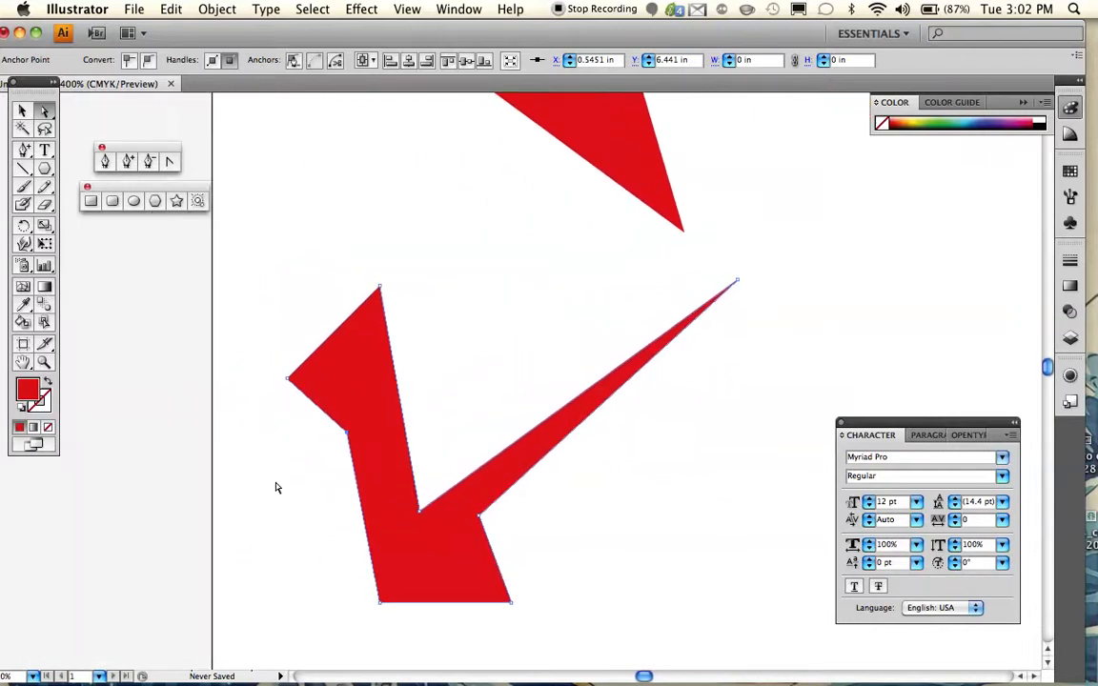
{"action": "scroll", "coordinate": [276, 488], "scroll_direction": "right", "scroll_amount": 12}
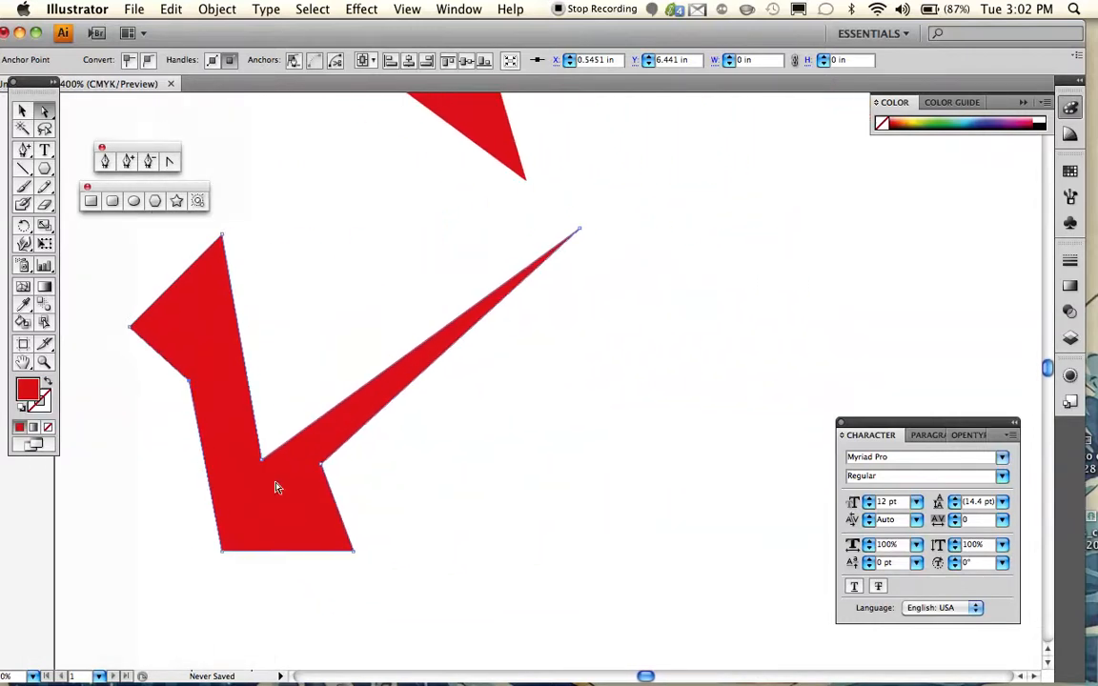
{"action": "scroll", "coordinate": [277, 488], "scroll_direction": "up", "scroll_amount": 3}
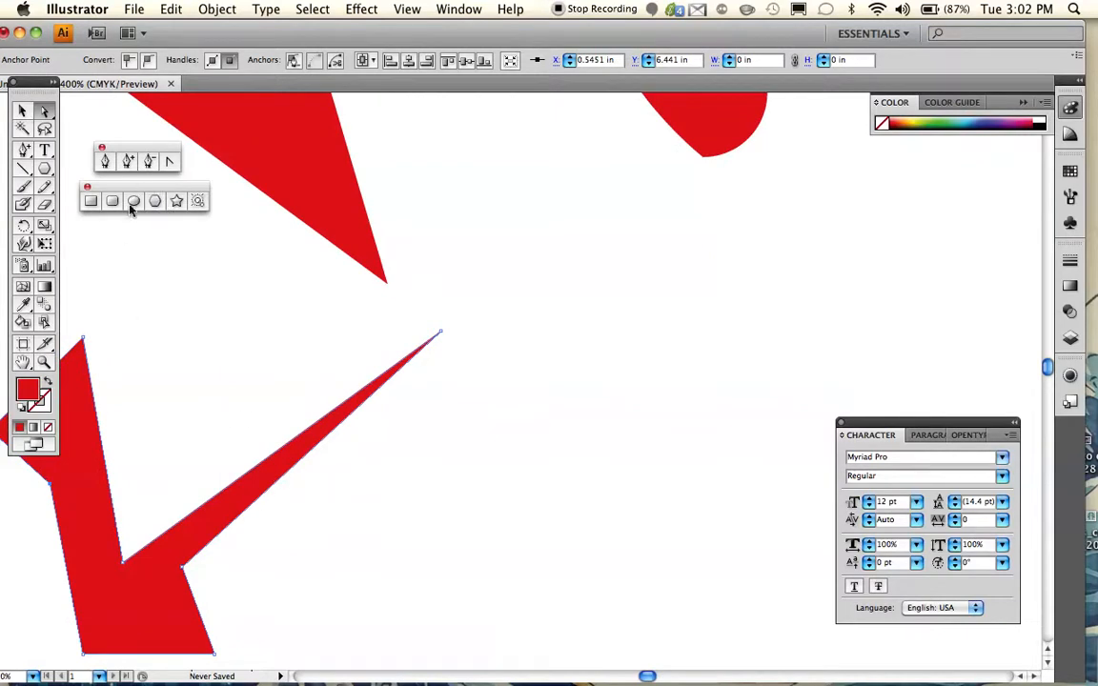
{"action": "scroll", "coordinate": [160, 271], "scroll_direction": "down", "scroll_amount": 3}
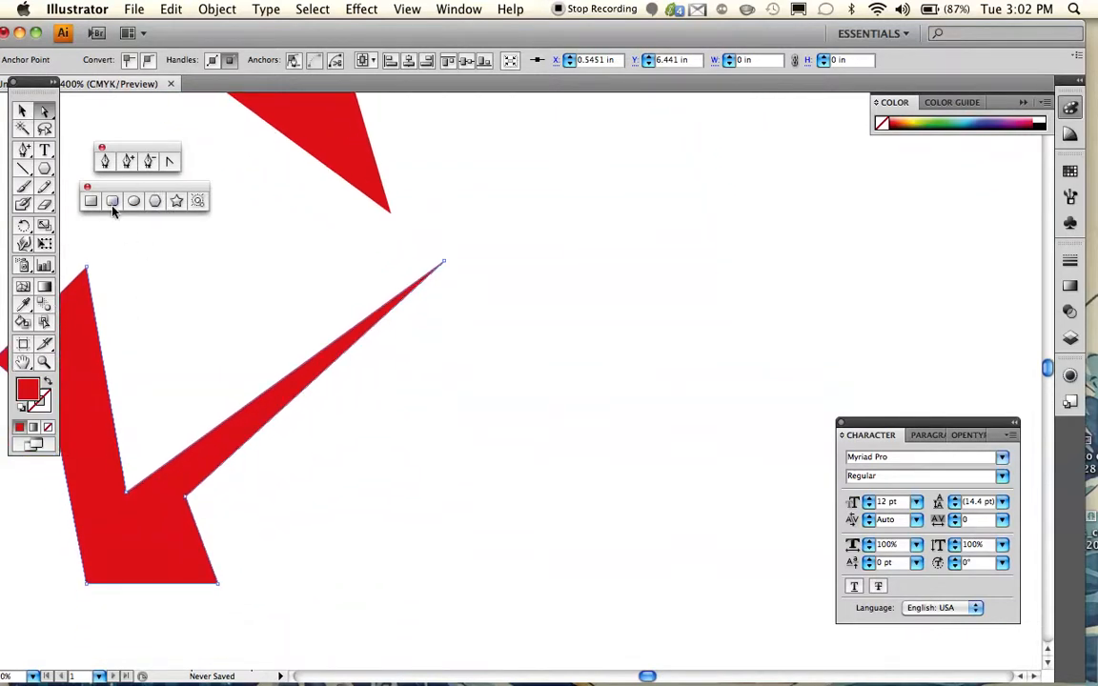
{"action": "left_click", "coordinate": [23, 113]}
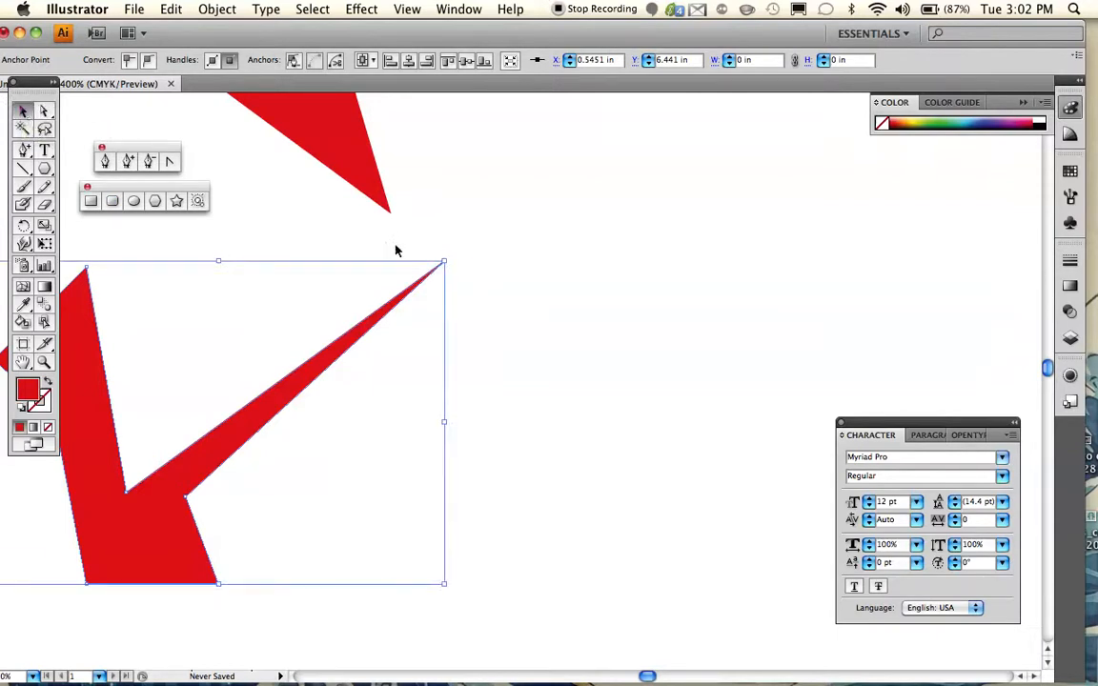
{"action": "left_click", "coordinate": [510, 347]}
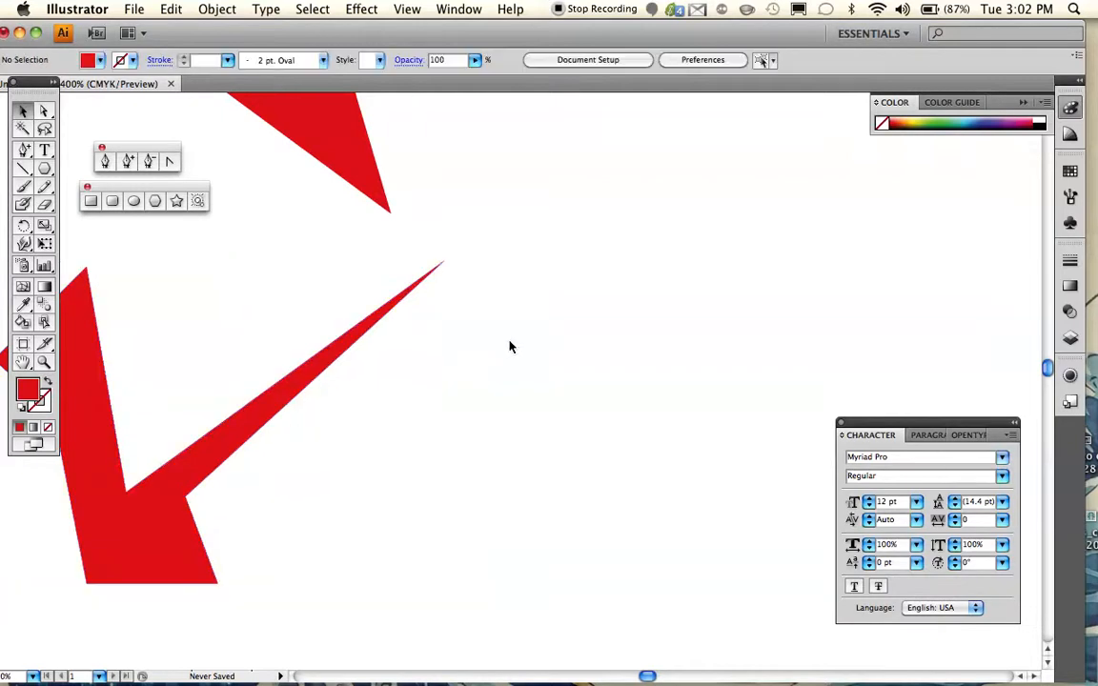
- Create a 0.6944 in radius polygon with enough sides to approximate a circle, to the right of the reshaped octagon
{"action": "left_click", "coordinate": [155, 202]}
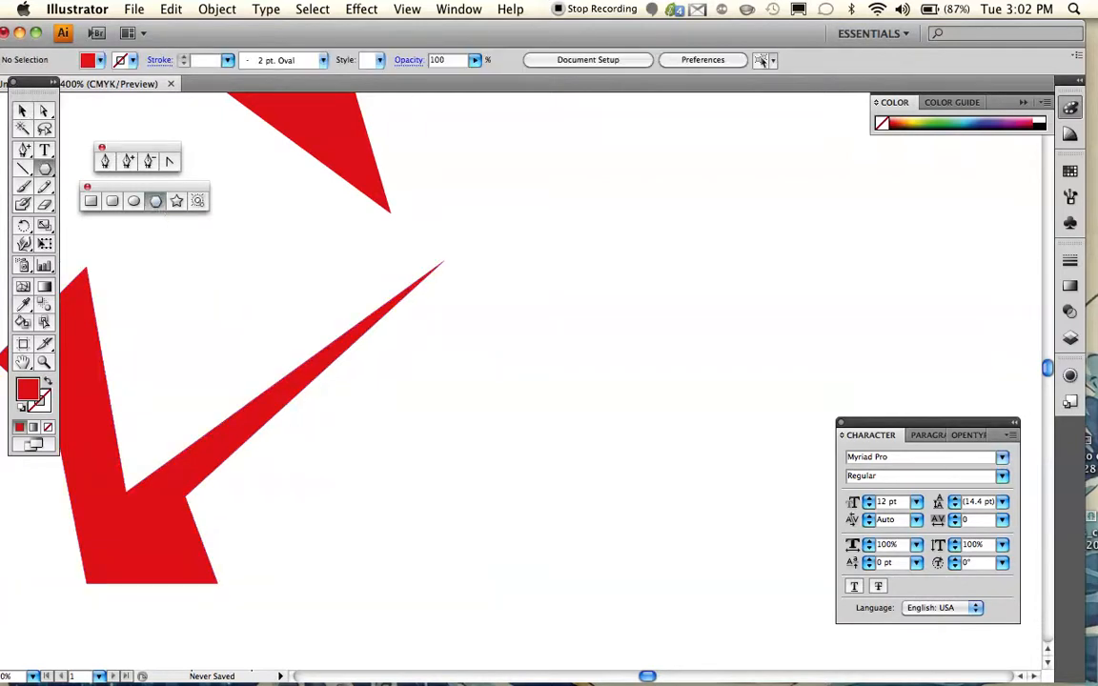
{"action": "left_click", "coordinate": [515, 341]}
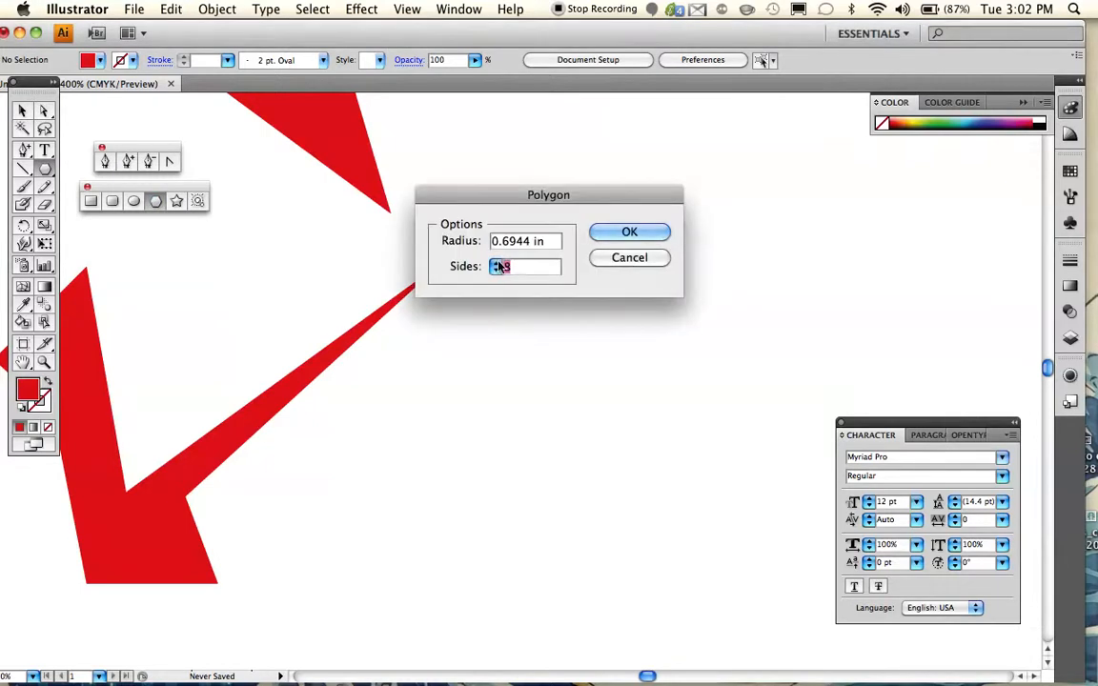
{"action": "type", "text": "9"}
{"action": "left_click_drag", "start_coordinate": [515, 268], "coordinate": [493, 270]}
{"action": "type", "text": "5"}
{"action": "left_click", "coordinate": [629, 233]}
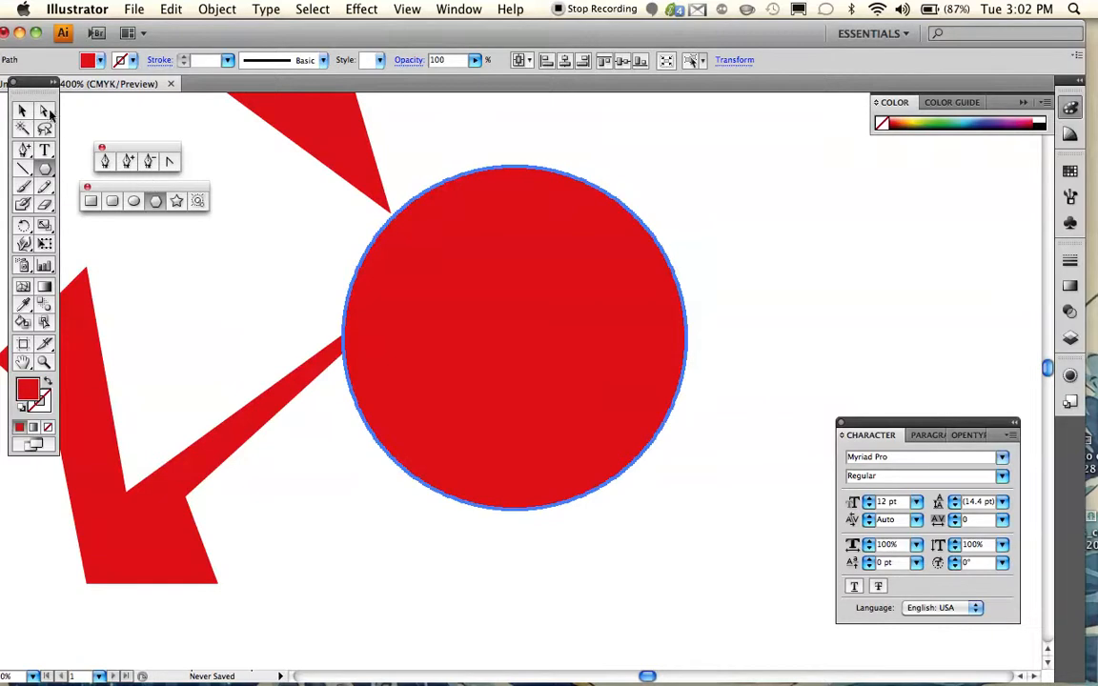
- Examine the individual anchor points along the upper edge of the many-sided polygon at high magnification
{"action": "left_click", "coordinate": [44, 361]}
{"action": "left_click", "coordinate": [480, 211]}
{"action": "left_click", "coordinate": [498, 351]}
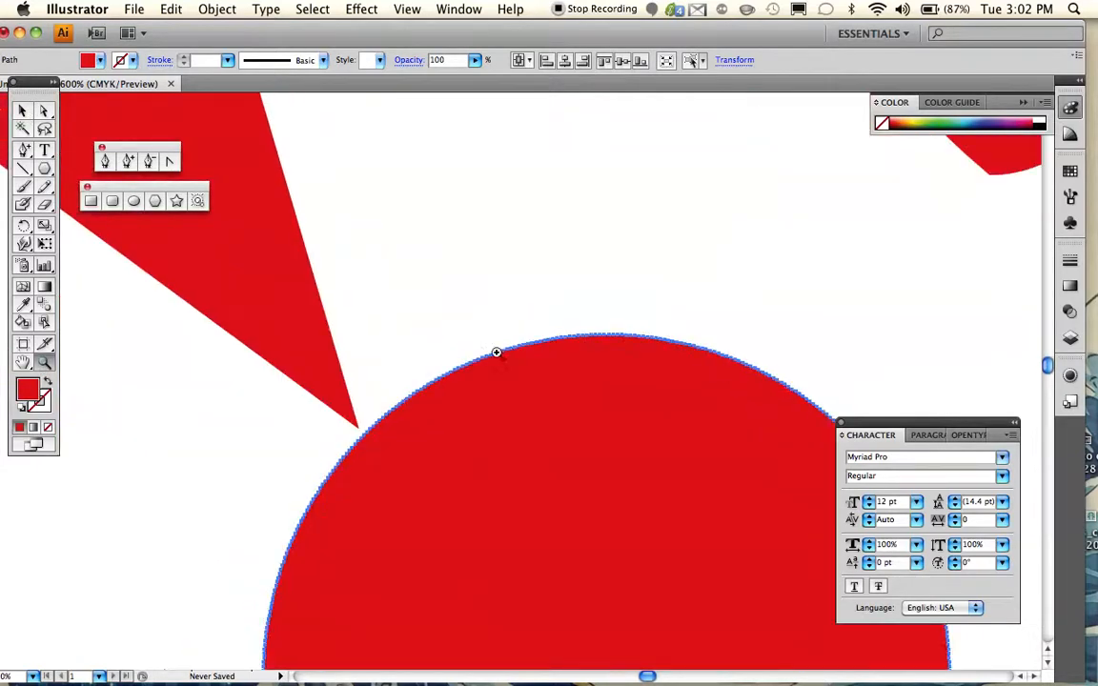
{"action": "left_click", "coordinate": [519, 370]}
{"action": "left_click", "coordinate": [524, 367]}
{"action": "left_click", "coordinate": [518, 366]}
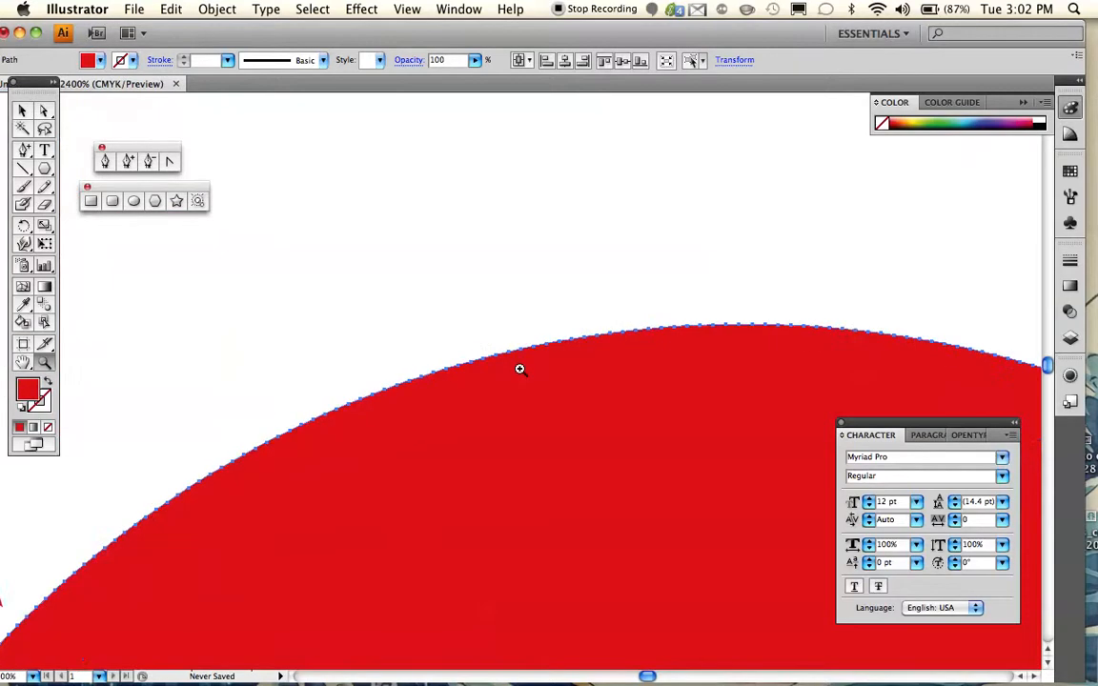
{"action": "left_click", "coordinate": [518, 368]}
{"action": "left_click", "coordinate": [502, 370]}
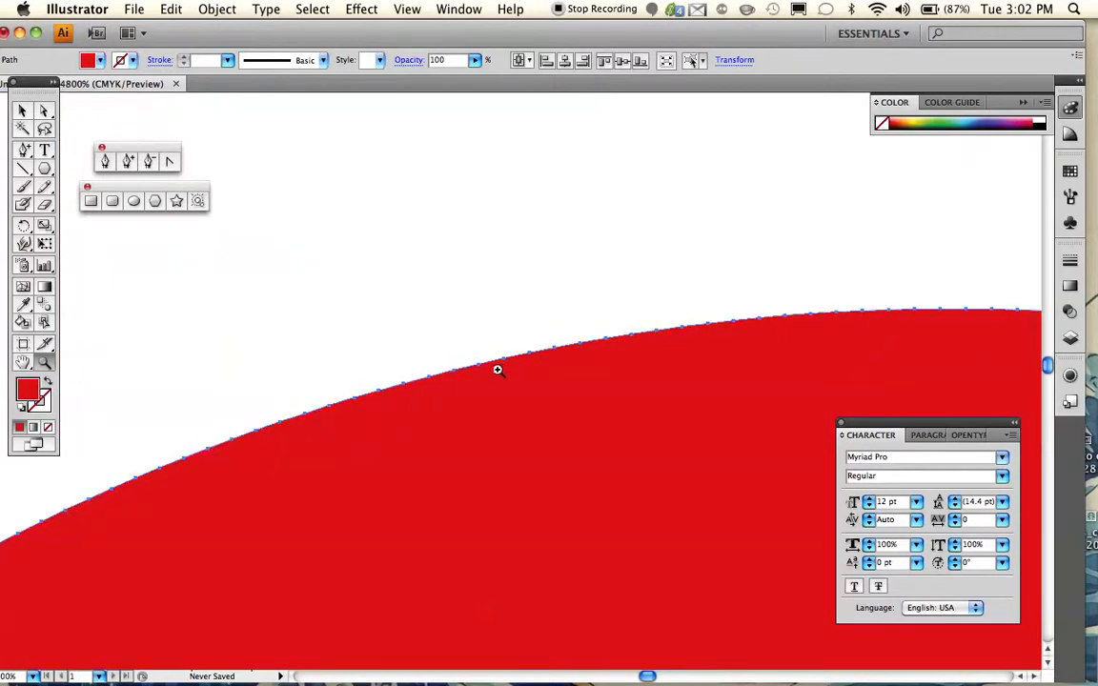
{"action": "scroll", "coordinate": [492, 371], "scroll_direction": "down", "scroll_amount": 2}
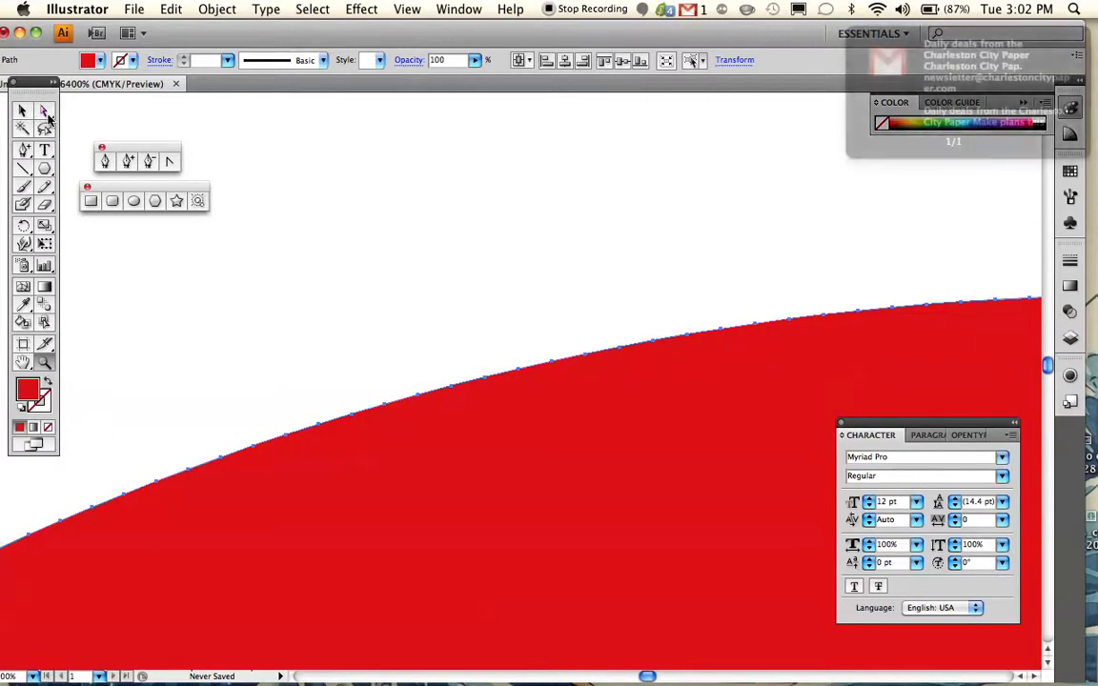
{"action": "key", "text": "Tab"}
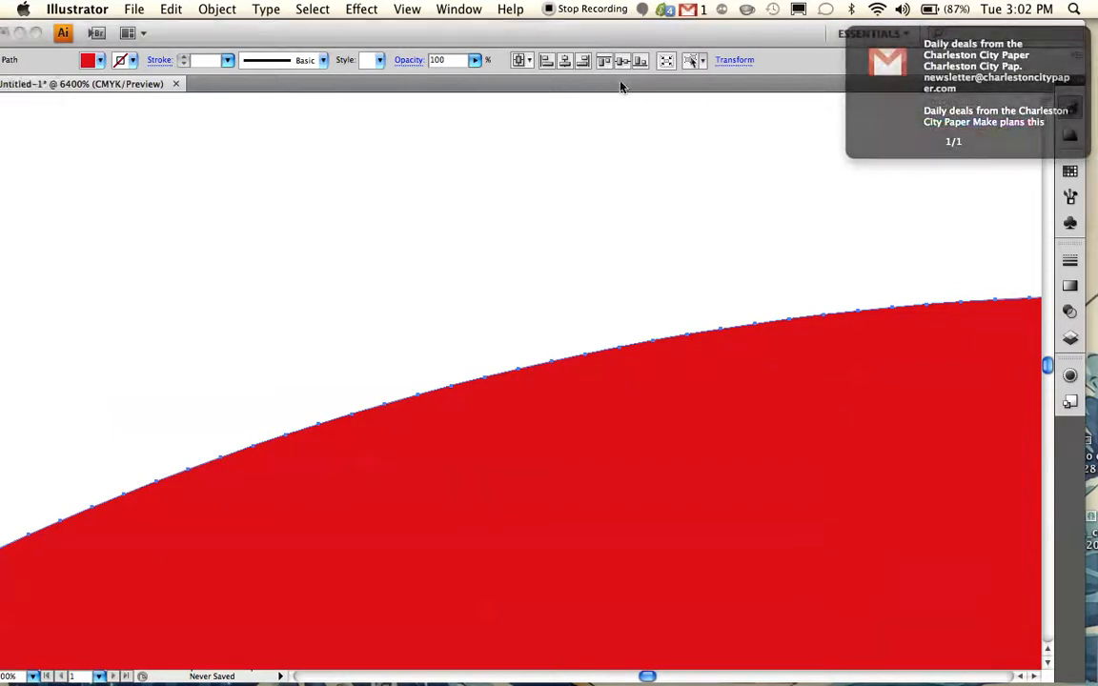
- Pull four anchor points on the upper edge of the many-sided polygon up out of the curve to form jagged spikes
{"action": "key", "text": "Tab"}
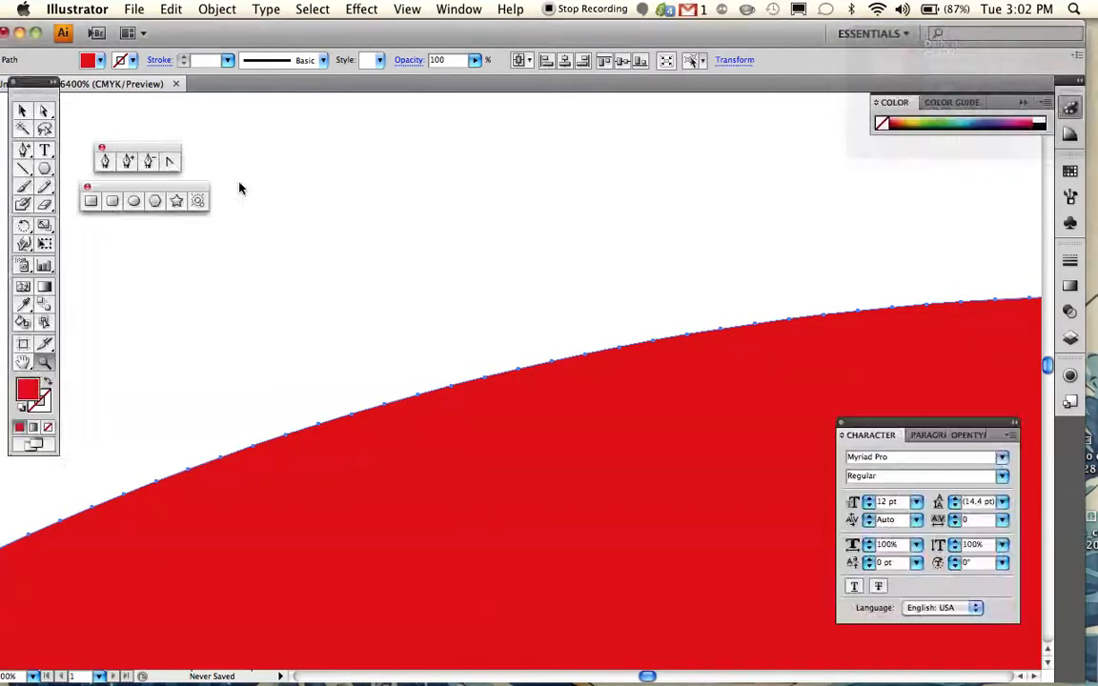
{"action": "left_click", "coordinate": [45, 113]}
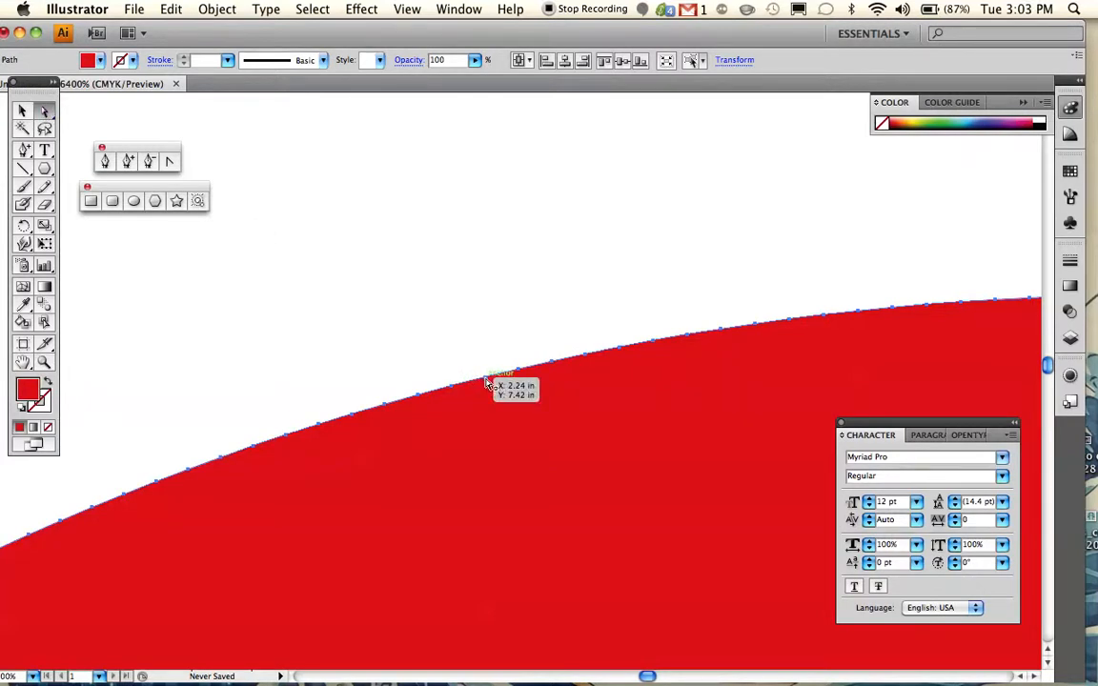
{"action": "left_click_drag", "start_coordinate": [485, 382], "coordinate": [550, 229]}
{"action": "left_click_drag", "start_coordinate": [467, 329], "coordinate": [368, 239]}
{"action": "left_click_drag", "start_coordinate": [400, 346], "coordinate": [314, 283]}
{"action": "left_click_drag", "start_coordinate": [300, 378], "coordinate": [254, 282]}
- Examine the spiked many-sided polygon as a whole at lower magnification, show its bounding box and deselect it
{"action": "left_click", "coordinate": [44, 361]}
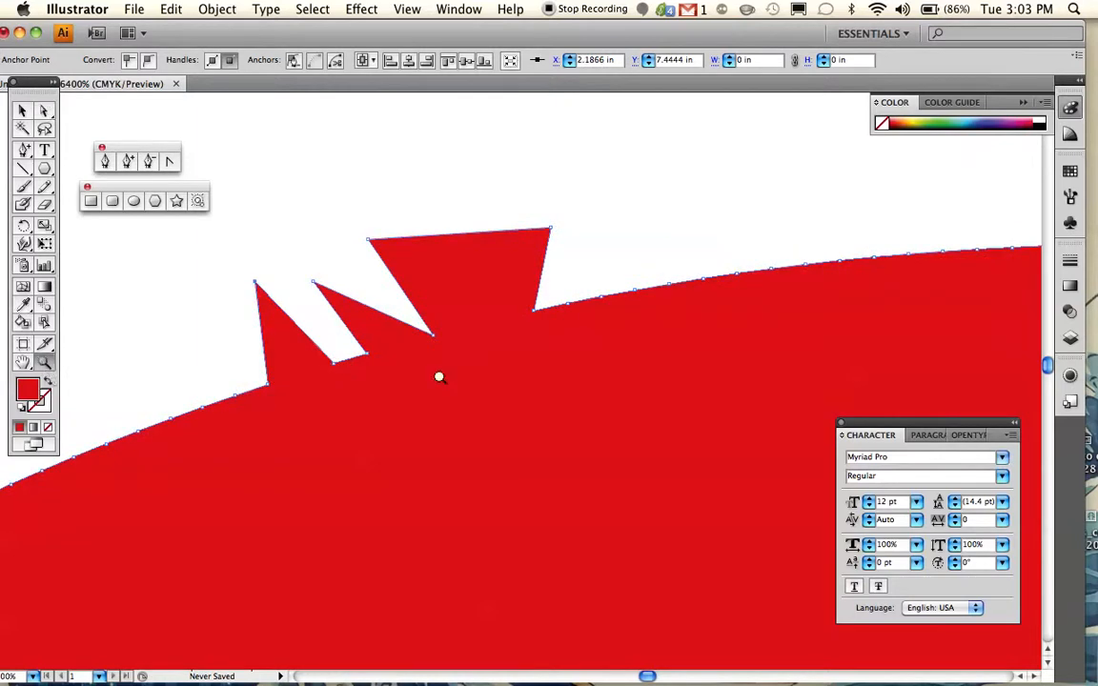
{"action": "left_click", "coordinate": [509, 431], "text": "alt"}
{"action": "left_click", "coordinate": [511, 431], "text": "alt"}
{"action": "left_click", "coordinate": [511, 431], "text": "alt"}
{"action": "left_click", "coordinate": [515, 432], "text": "alt"}
{"action": "left_click", "coordinate": [517, 432], "text": "alt"}
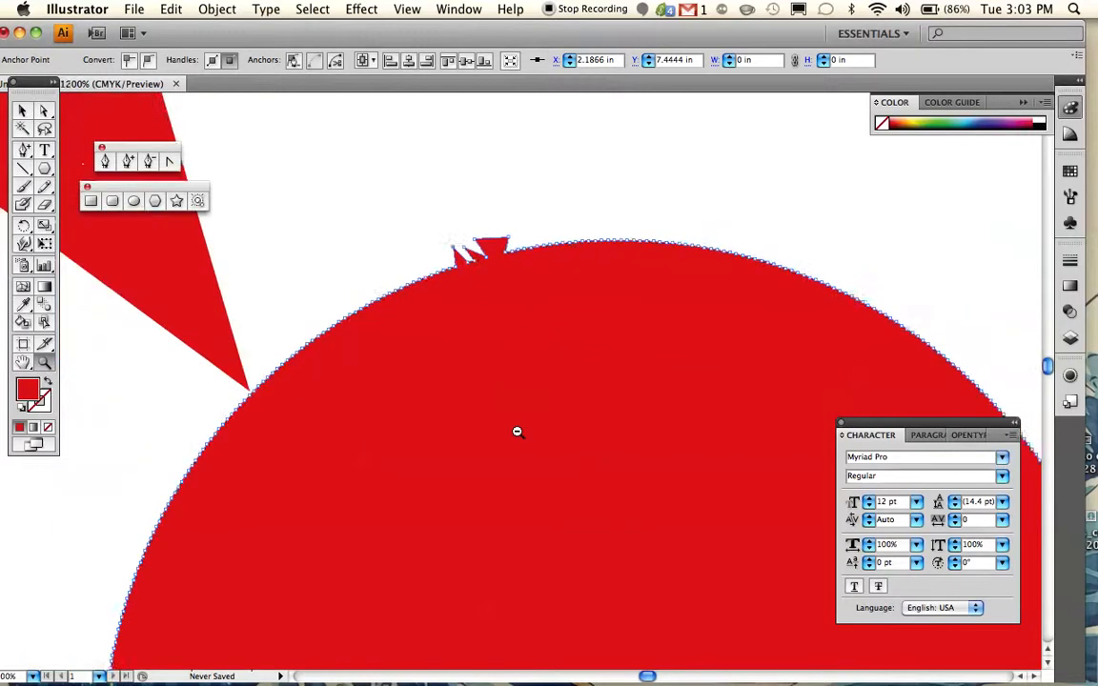
{"action": "left_click", "coordinate": [516, 432], "text": "alt"}
{"action": "left_click", "coordinate": [516, 431], "text": "alt"}
{"action": "left_click", "coordinate": [517, 432], "text": "alt"}
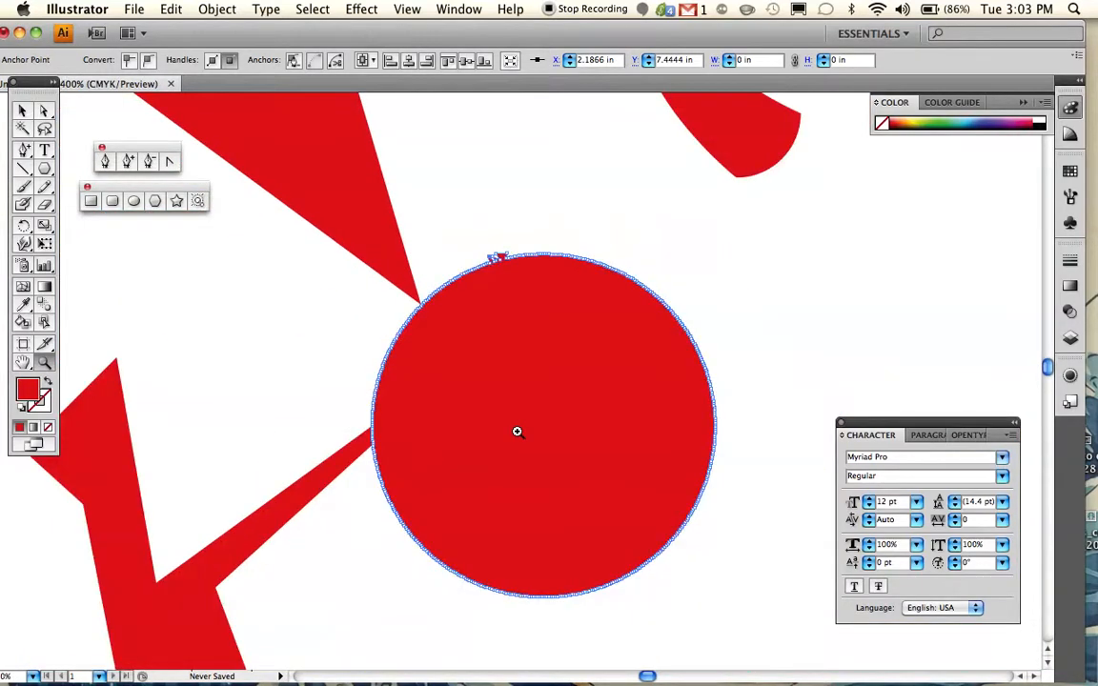
{"action": "scroll", "coordinate": [518, 431], "scroll_direction": "down", "scroll_amount": 2}
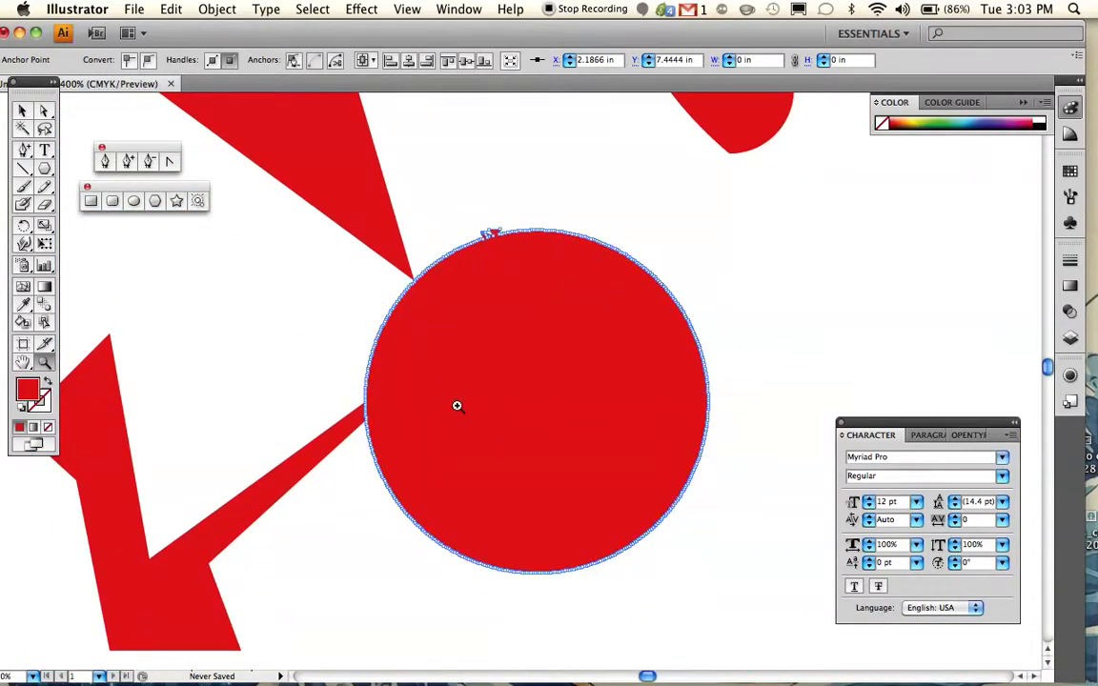
{"action": "scroll", "coordinate": [453, 400], "scroll_direction": "left", "scroll_amount": 2}
{"action": "scroll", "coordinate": [453, 400], "scroll_direction": "up", "scroll_amount": 1}
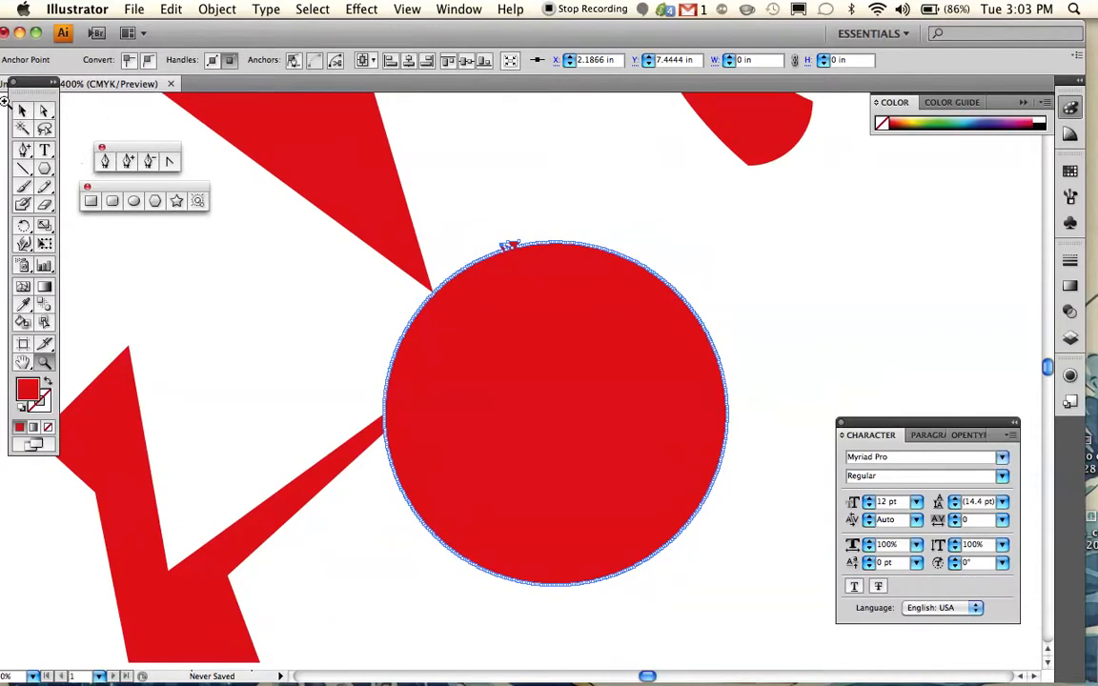
{"action": "left_click", "coordinate": [22, 111]}
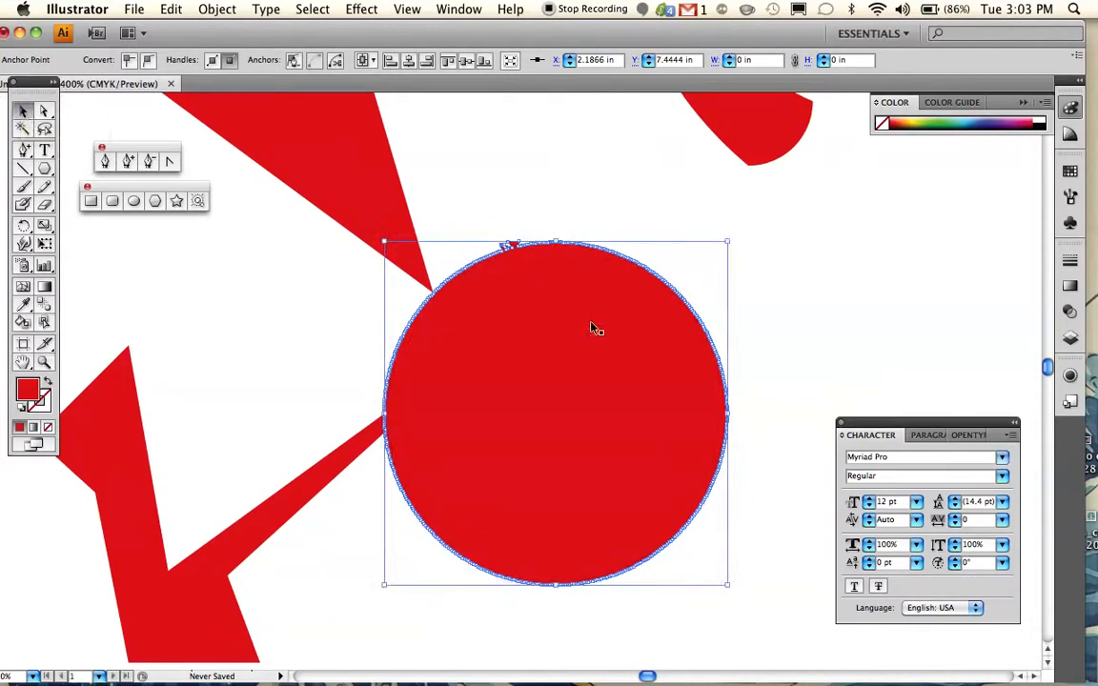
{"action": "left_click", "coordinate": [776, 302]}
- Create a 5-point star with radius 1 of 0.3472 in and radius 2 of 0.69 in, to the right of the many-sided polygon
{"action": "scroll", "coordinate": [776, 303], "scroll_direction": "right", "scroll_amount": 5}
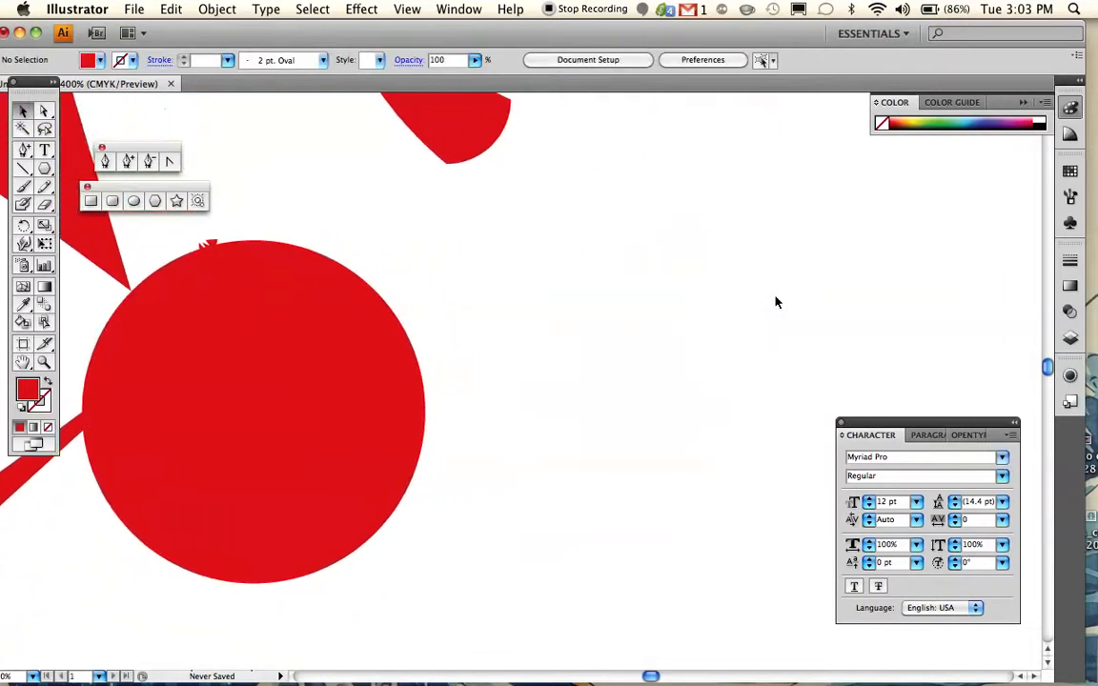
{"action": "left_click", "coordinate": [177, 202]}
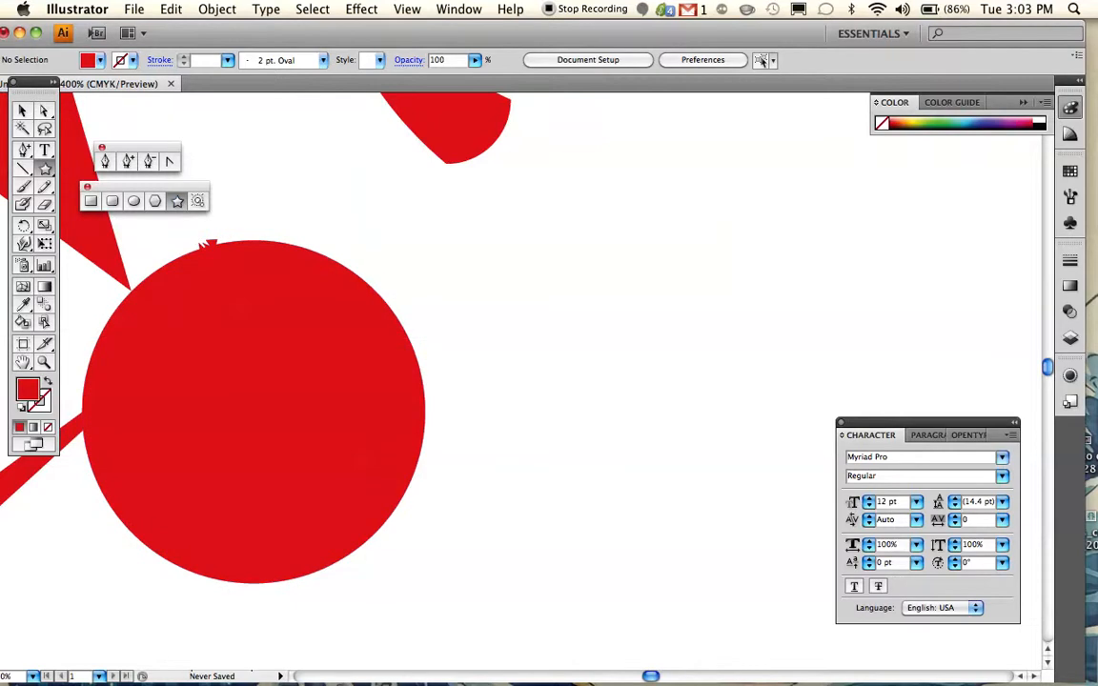
{"action": "left_click", "coordinate": [605, 385]}
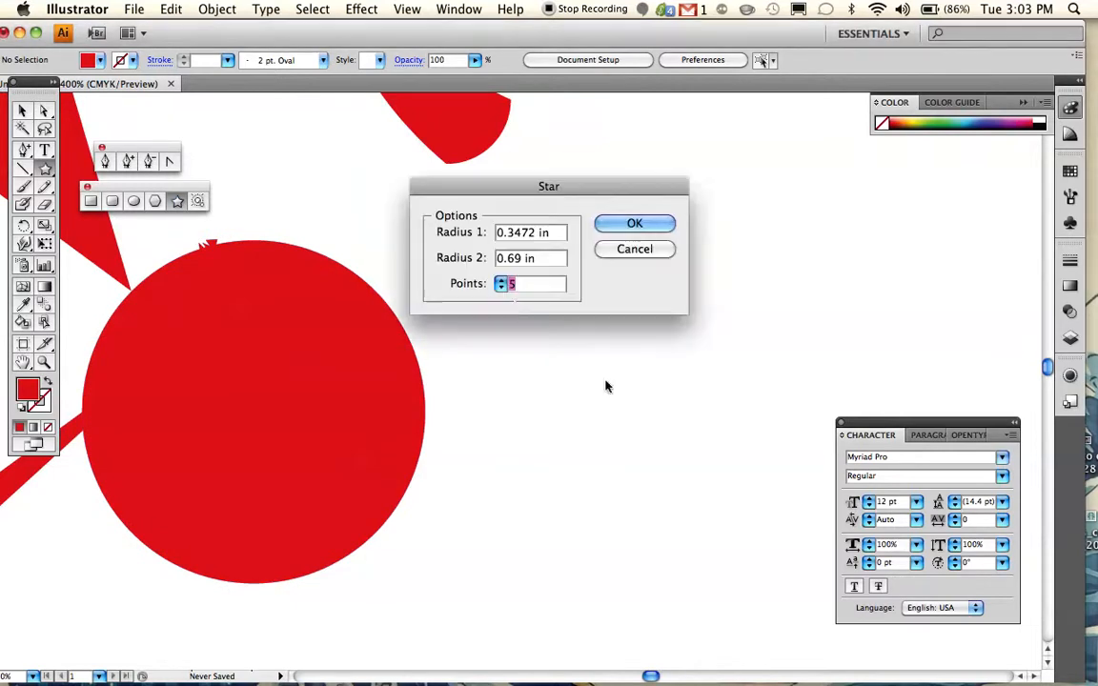
{"action": "left_click", "coordinate": [500, 289]}
{"action": "left_click", "coordinate": [499, 289]}
{"action": "left_click", "coordinate": [501, 282]}
{"action": "left_click", "coordinate": [502, 281]}
{"action": "left_click", "coordinate": [500, 288]}
{"action": "left_click", "coordinate": [637, 224]}
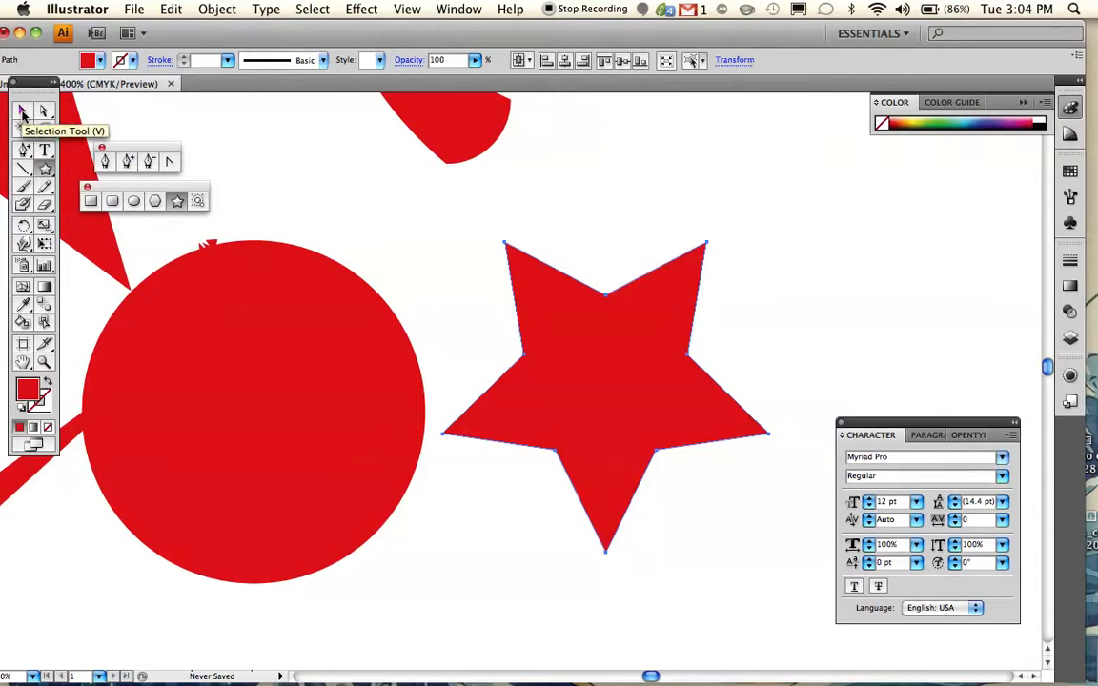
- Rotate the star clockwise until one tip points straight up and deselect it
{"action": "left_click", "coordinate": [23, 113]}
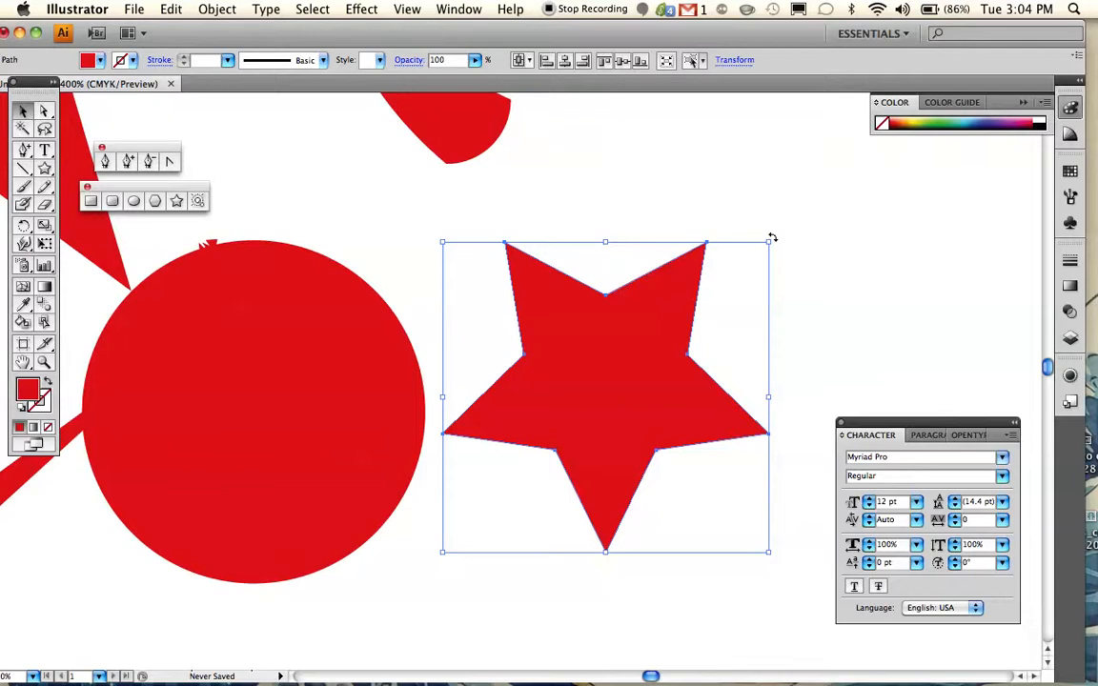
{"action": "left_click_drag", "start_coordinate": [772, 236], "coordinate": [841, 368]}
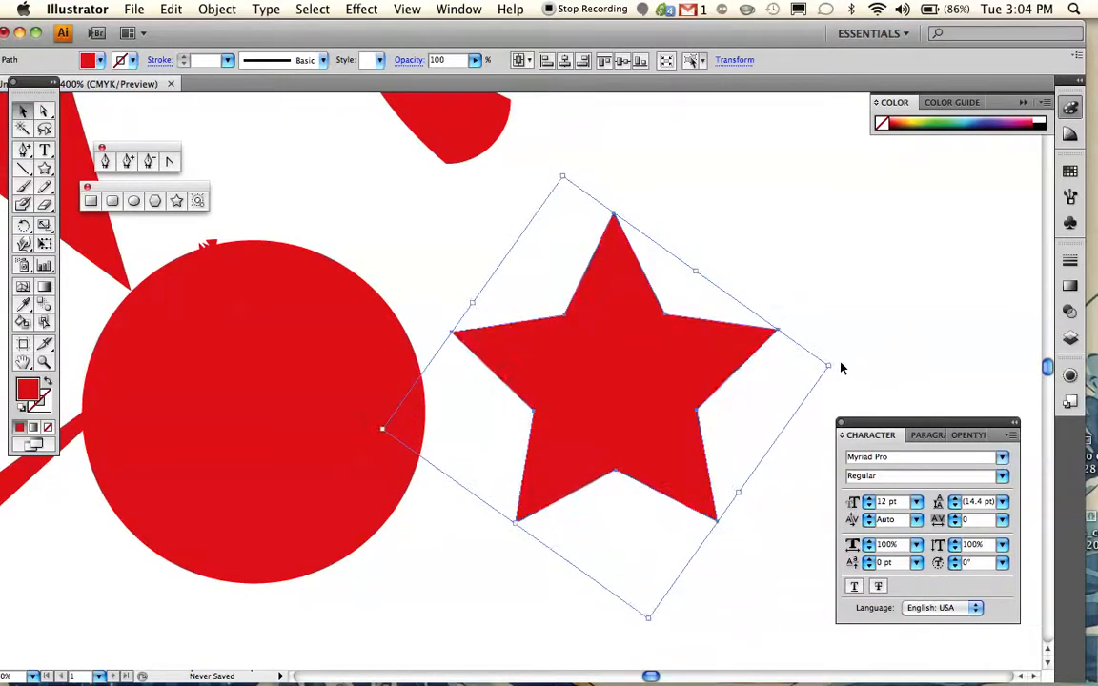
{"action": "scroll", "coordinate": [832, 366], "scroll_direction": "right", "scroll_amount": 5}
{"action": "scroll", "coordinate": [832, 366], "scroll_direction": "down", "scroll_amount": 3}
{"action": "scroll", "coordinate": [833, 366], "scroll_direction": "left", "scroll_amount": 2}
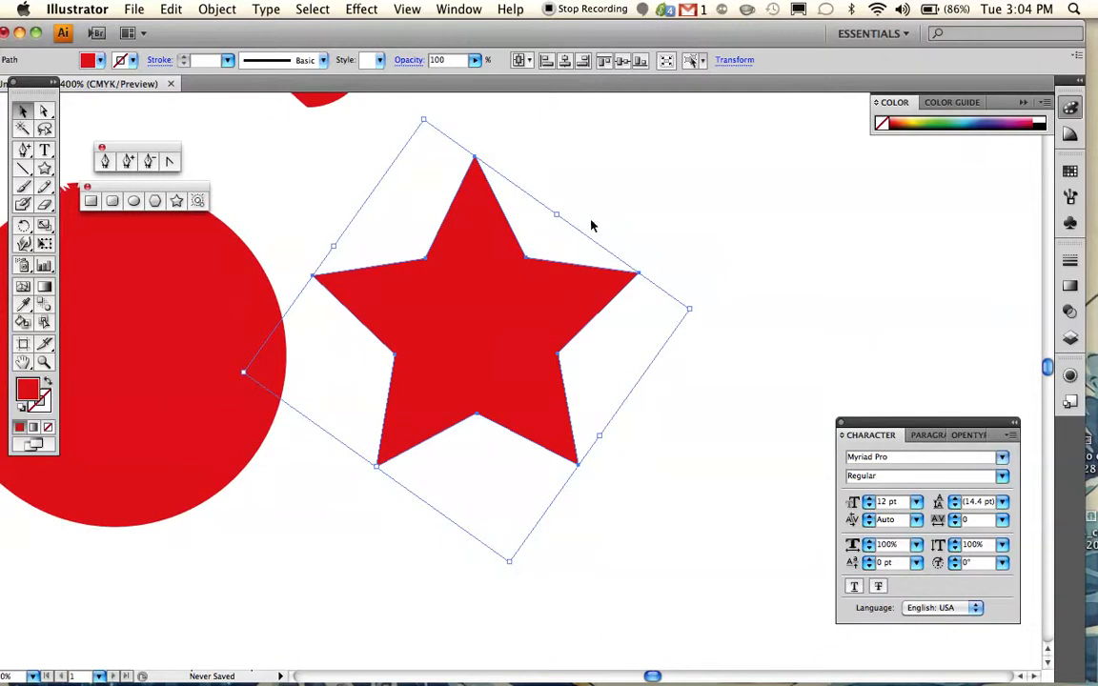
{"action": "left_click", "coordinate": [681, 241]}
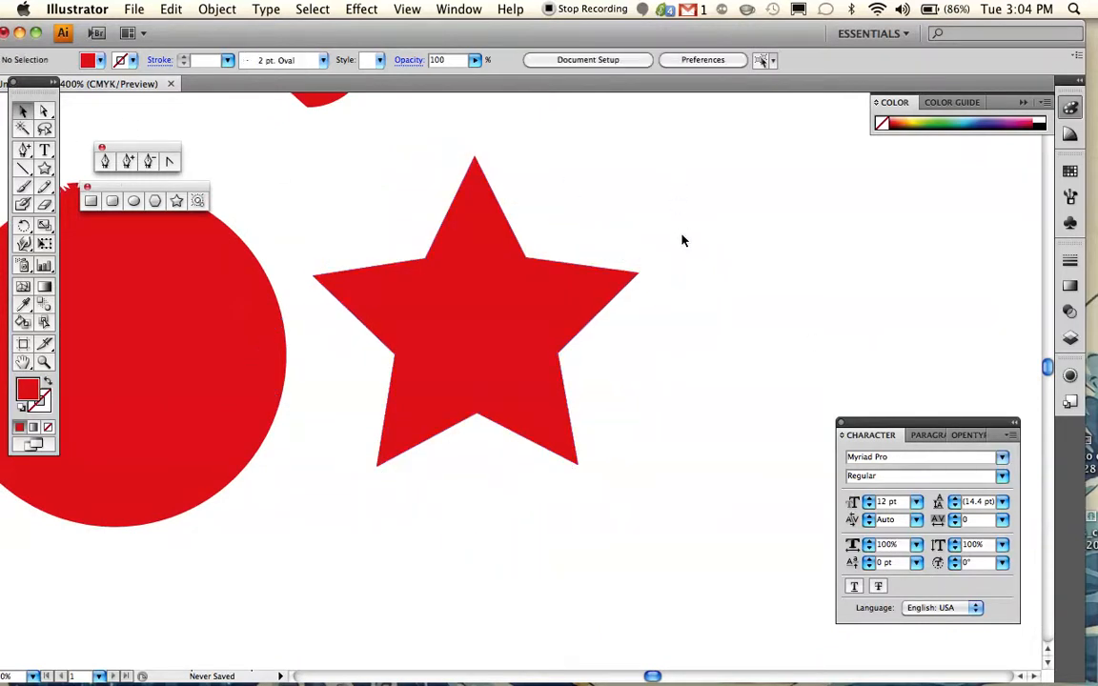
- Move the star's top tip anchor down into its centre to leave a V-shaped notch between the two upper inner corners
{"action": "left_click", "coordinate": [43, 360]}
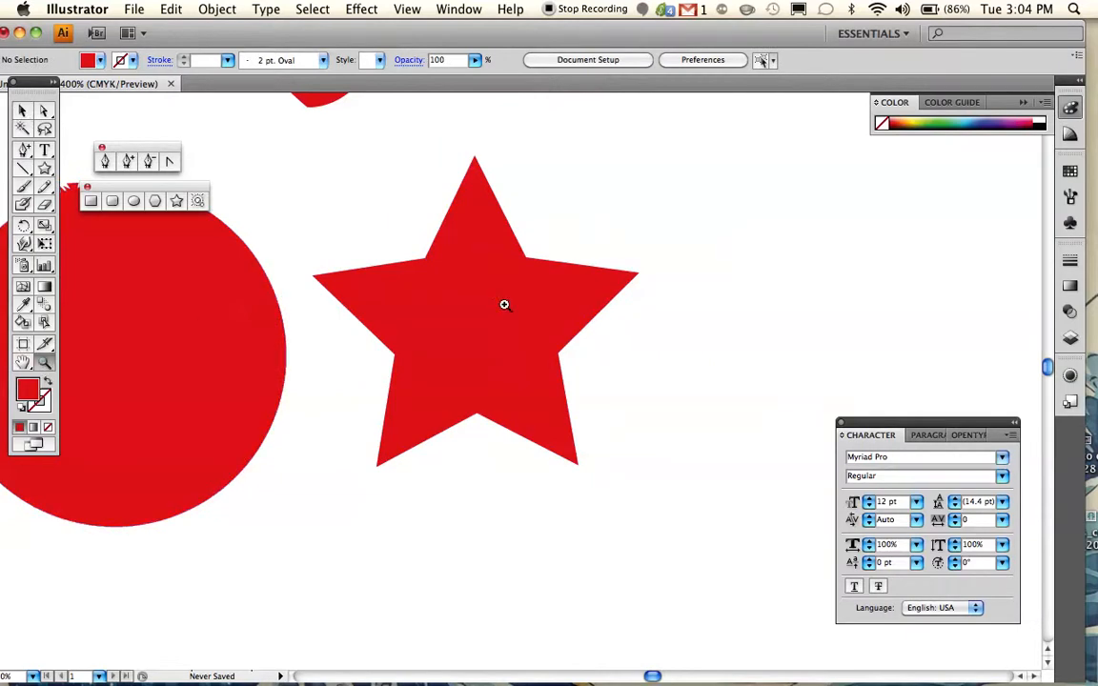
{"action": "left_click", "coordinate": [482, 303]}
{"action": "left_click", "coordinate": [465, 301]}
{"action": "scroll", "coordinate": [465, 301], "scroll_direction": "up", "scroll_amount": 3}
{"action": "scroll", "coordinate": [465, 302], "scroll_direction": "right", "scroll_amount": 2}
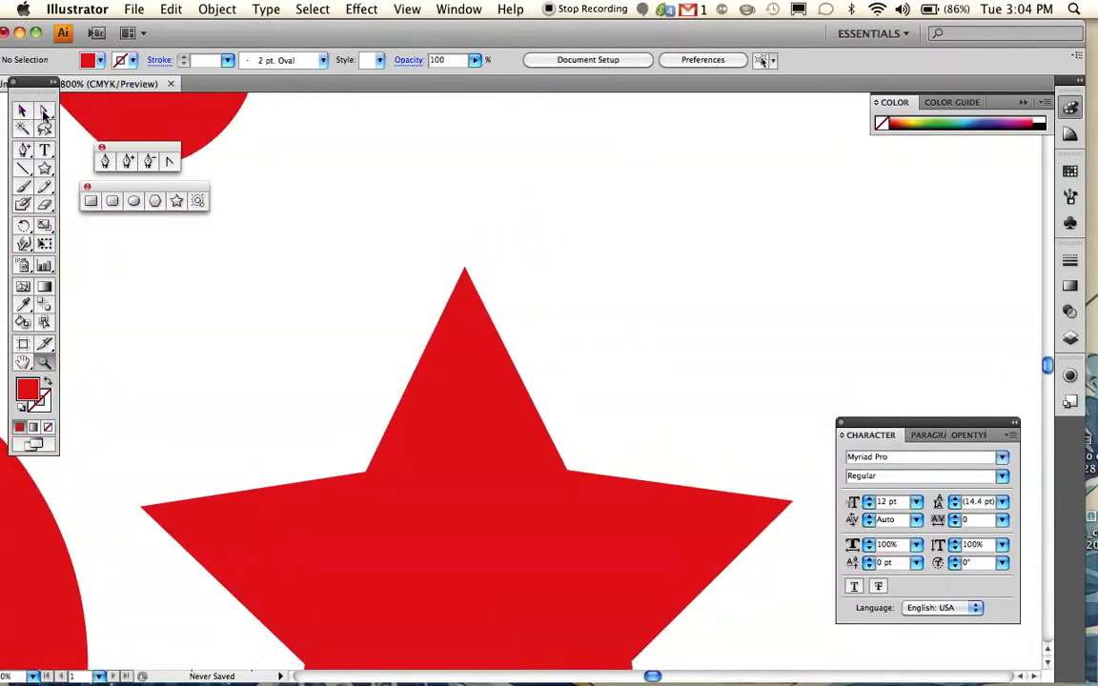
{"action": "left_click", "coordinate": [44, 111]}
{"action": "left_click", "coordinate": [466, 290]}
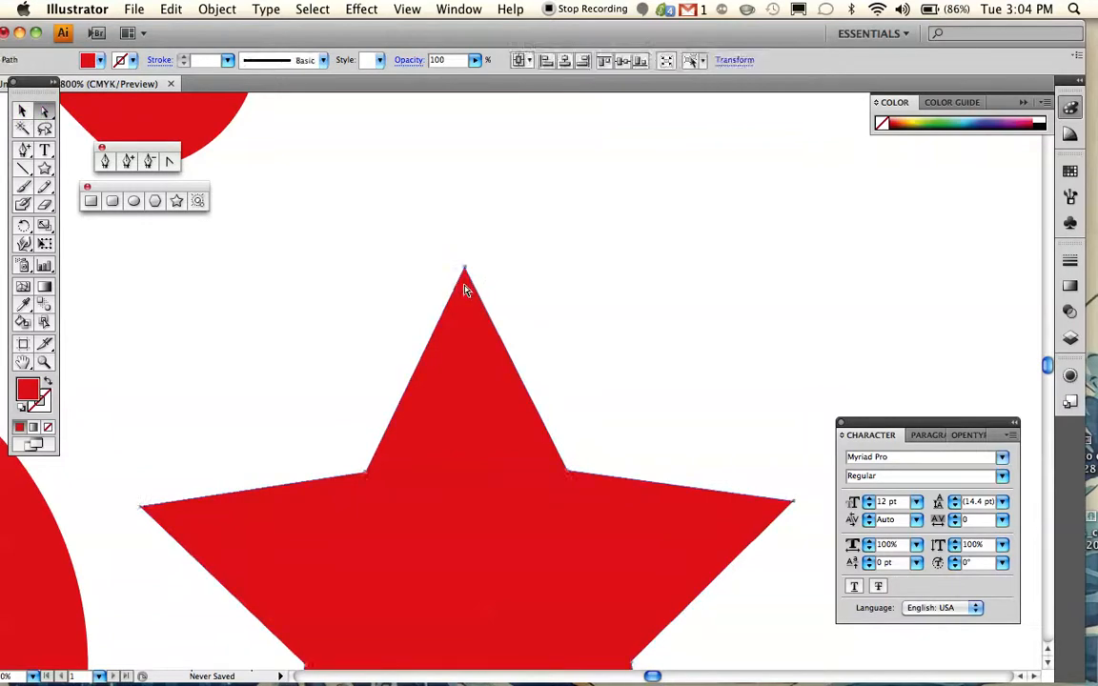
{"action": "scroll", "coordinate": [466, 291], "scroll_direction": "down", "scroll_amount": 1}
{"action": "left_click_drag", "start_coordinate": [466, 248], "coordinate": [500, 631]}
{"action": "scroll", "coordinate": [500, 631], "scroll_direction": "down", "scroll_amount": 10}
{"action": "scroll", "coordinate": [501, 631], "scroll_direction": "right", "scroll_amount": 3}
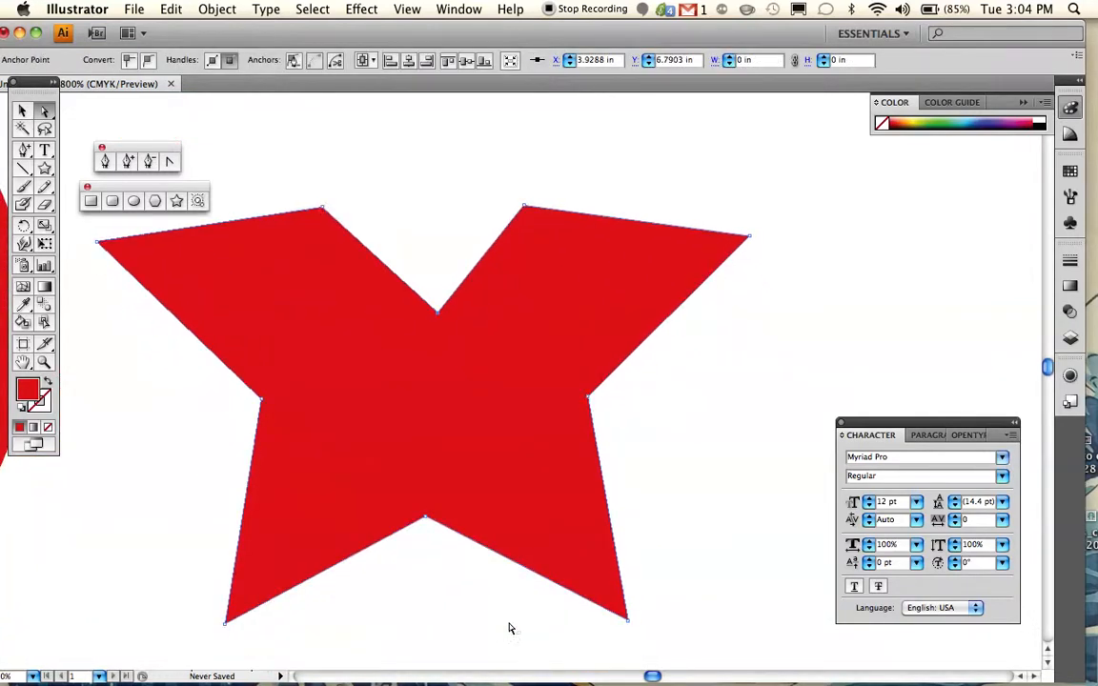
- Move the star's four remaining tip anchors inward to form a smaller star, and pull its lower-left inner anchor down and left
{"action": "left_click_drag", "start_coordinate": [628, 626], "coordinate": [441, 385]}
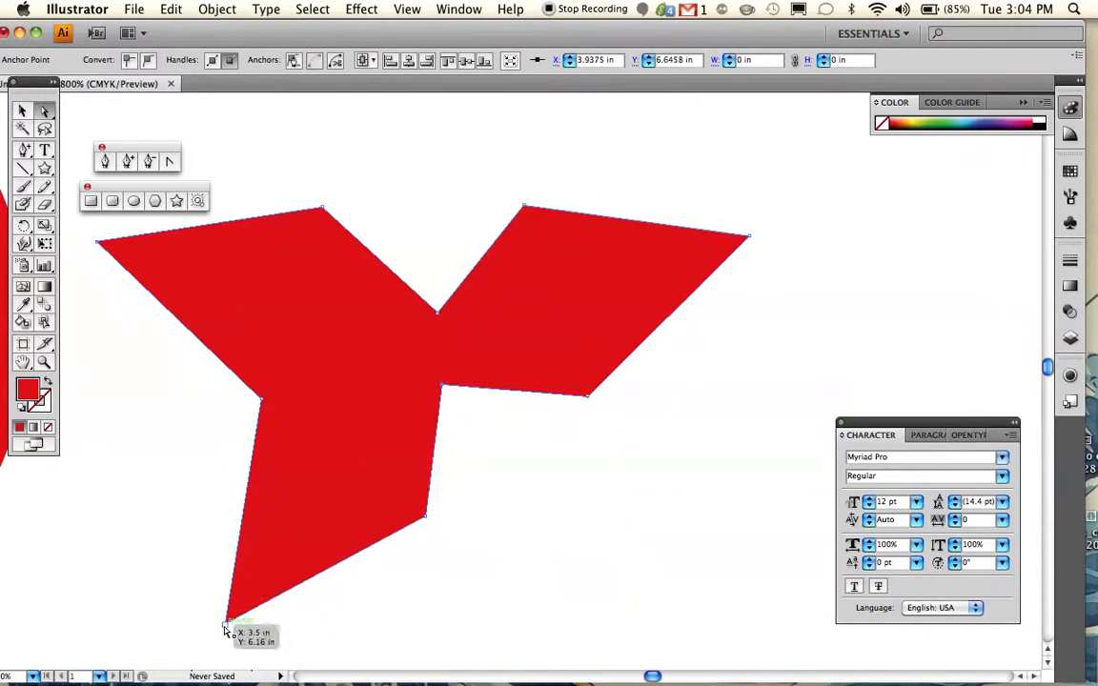
{"action": "left_click_drag", "start_coordinate": [226, 626], "coordinate": [370, 399]}
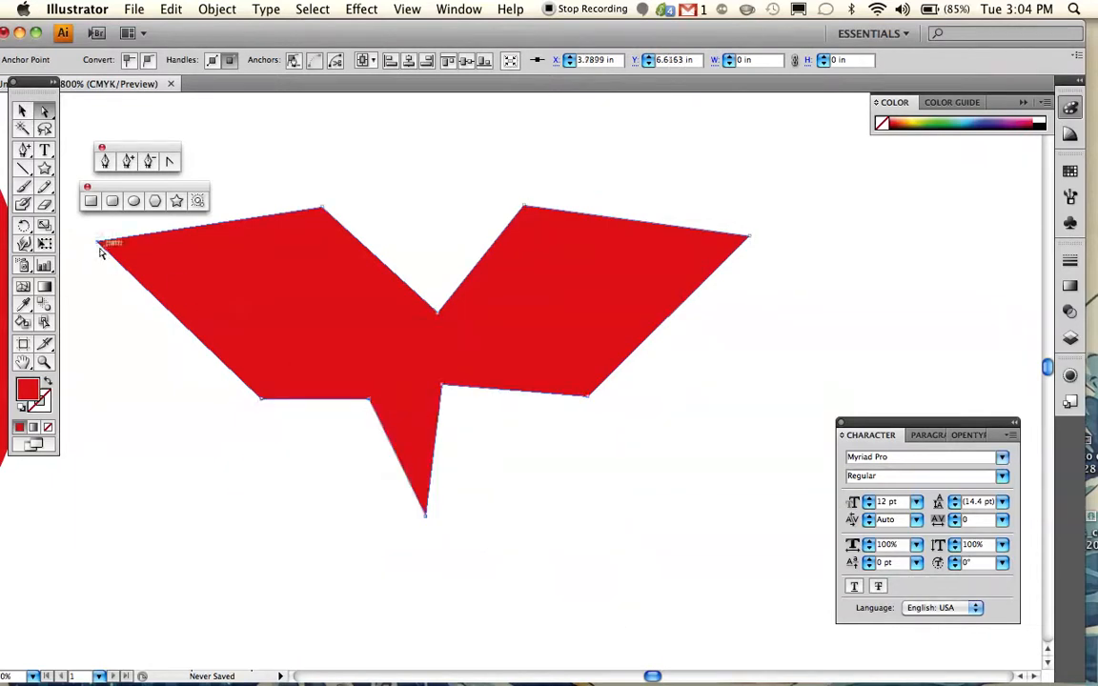
{"action": "left_click_drag", "start_coordinate": [103, 239], "coordinate": [385, 324]}
{"action": "left_click_drag", "start_coordinate": [747, 237], "coordinate": [488, 327]}
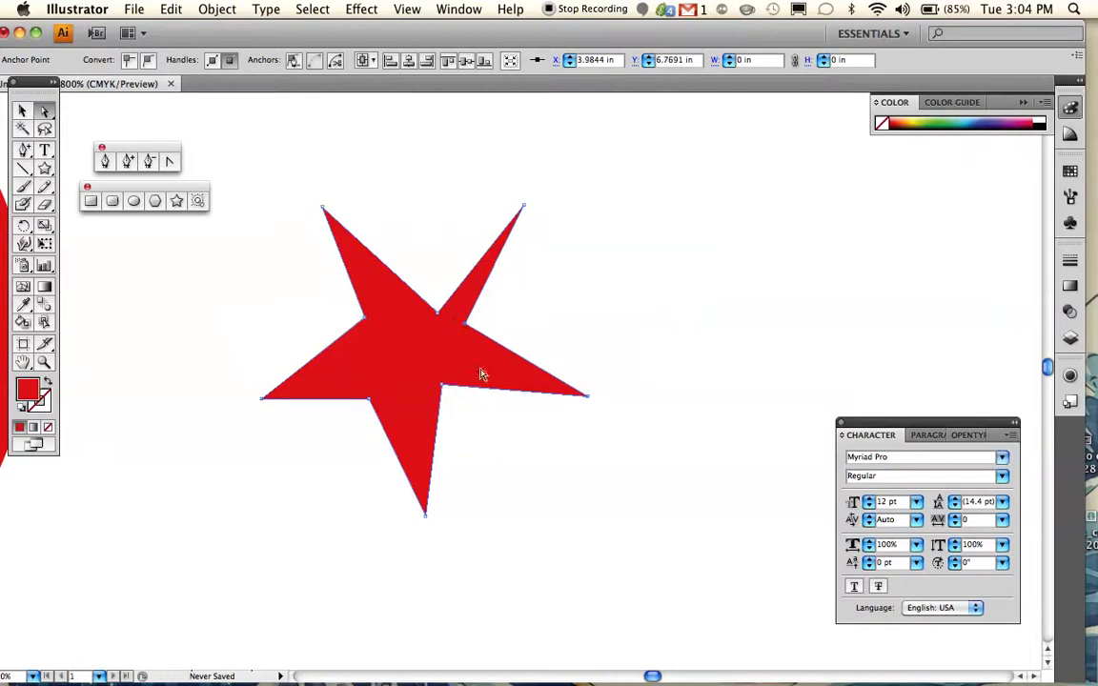
{"action": "left_click_drag", "start_coordinate": [369, 400], "coordinate": [218, 524]}
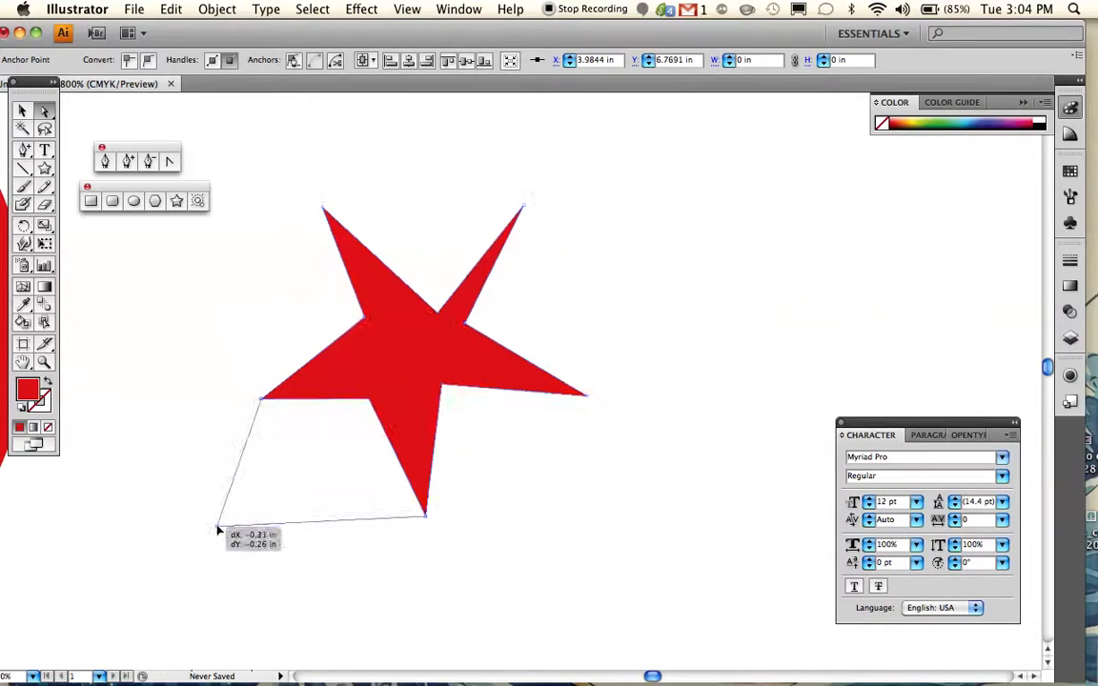
{"action": "scroll", "coordinate": [556, 487], "scroll_direction": "down", "scroll_amount": 2}
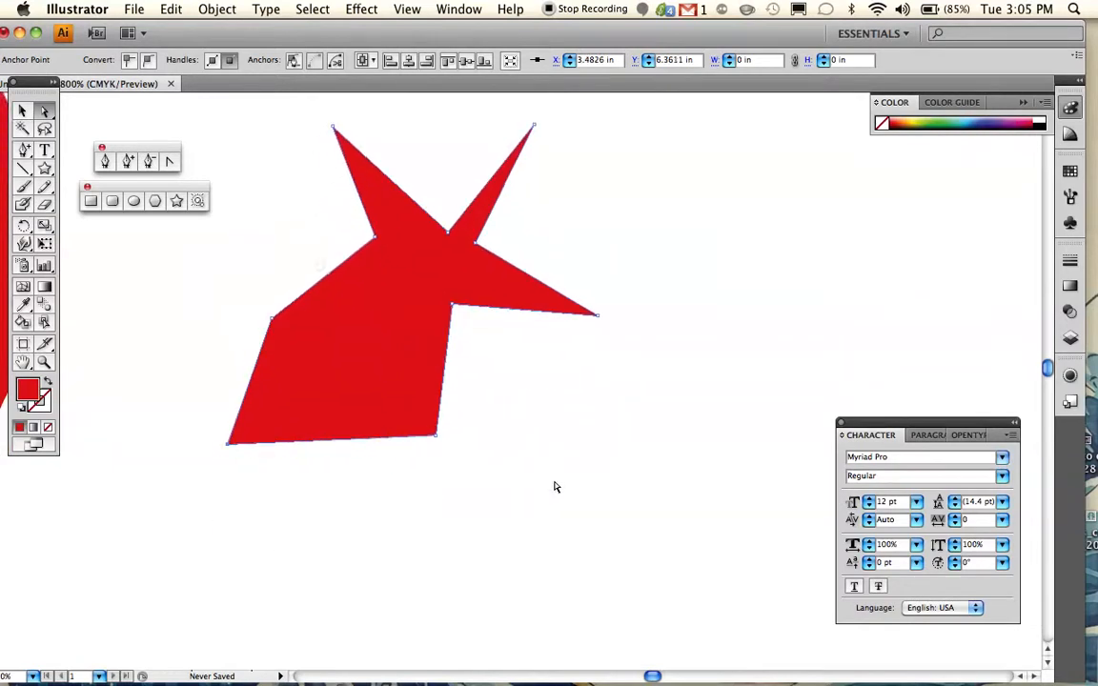
- Survey all the reshaped red objects together on the artboard and show the reshaped star's bounding box
{"action": "scroll", "coordinate": [556, 487], "scroll_direction": "left", "scroll_amount": 10}
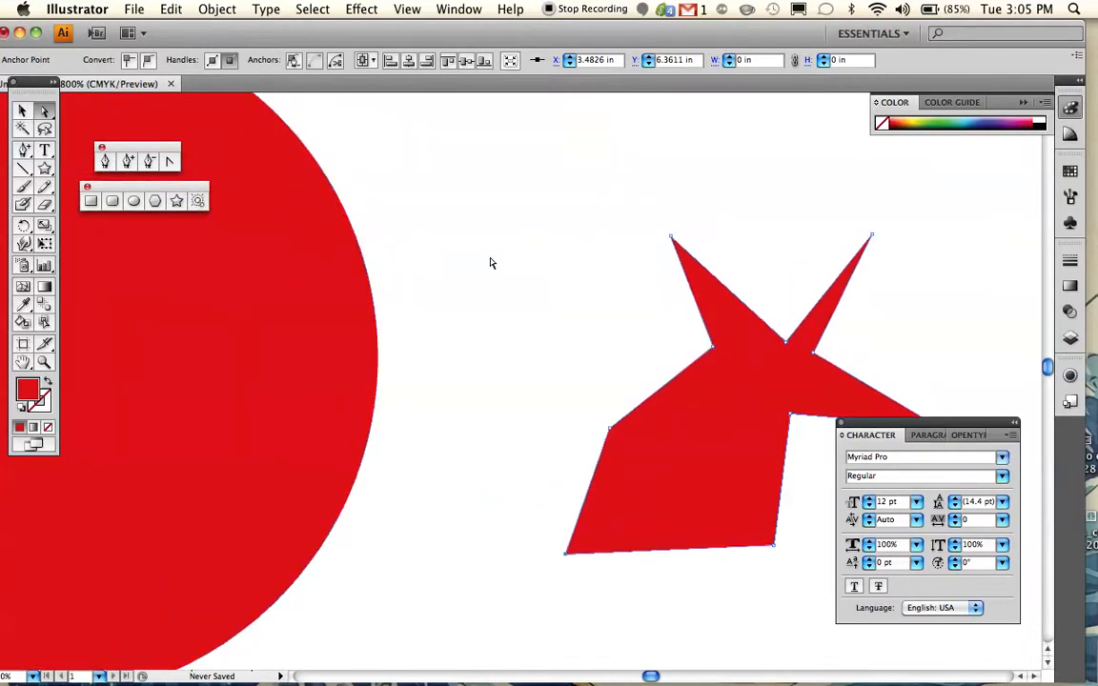
{"action": "scroll", "coordinate": [489, 263], "scroll_direction": "up", "scroll_amount": 10}
{"action": "scroll", "coordinate": [490, 262], "scroll_direction": "left", "scroll_amount": 5}
{"action": "scroll", "coordinate": [490, 262], "scroll_direction": "left", "scroll_amount": 10}
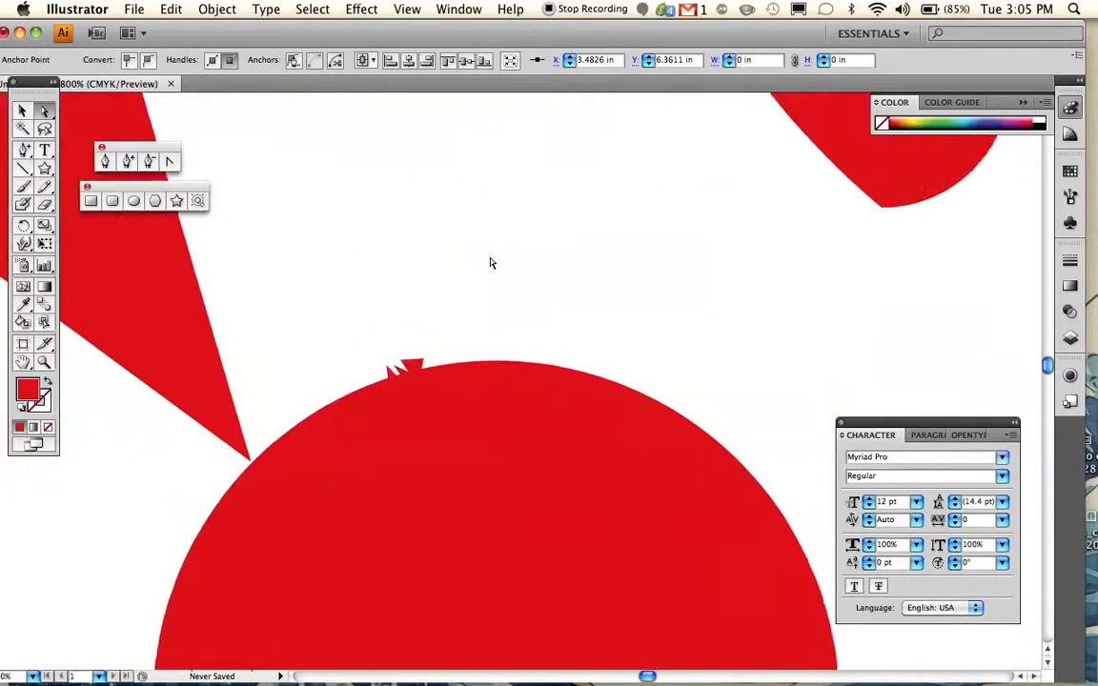
{"action": "left_click", "coordinate": [44, 362]}
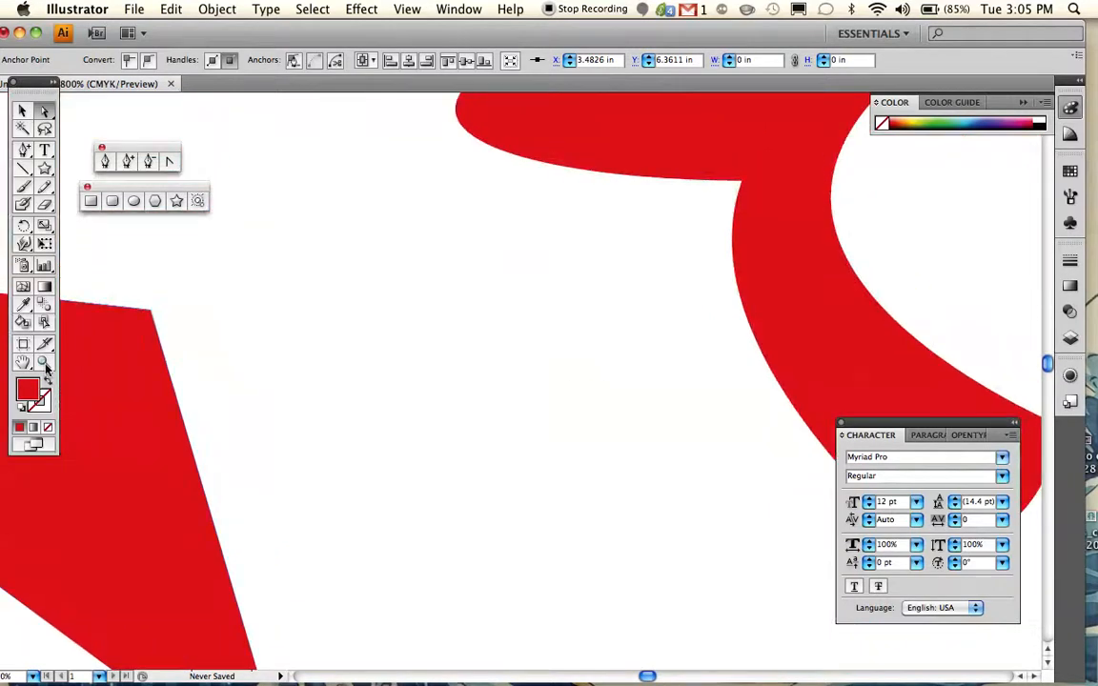
{"action": "left_click", "coordinate": [566, 409], "text": "alt"}
{"action": "left_click", "coordinate": [564, 409], "text": "alt"}
{"action": "left_click", "coordinate": [562, 409], "text": "alt"}
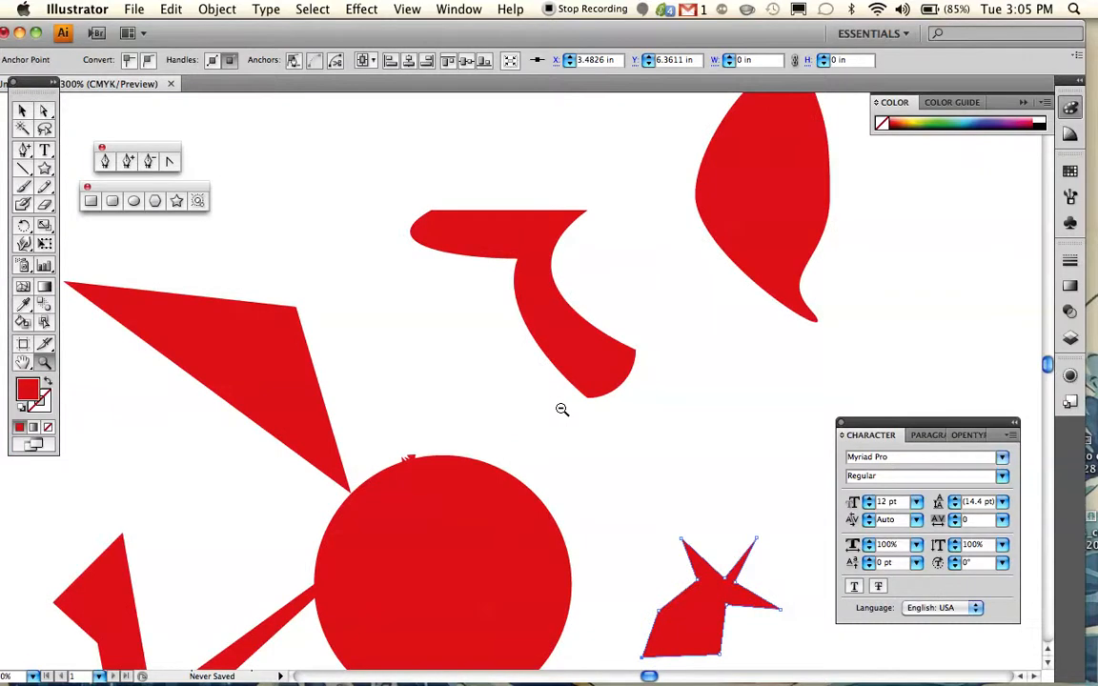
{"action": "left_click", "coordinate": [561, 409], "text": "alt"}
{"action": "scroll", "coordinate": [561, 409], "scroll_direction": "down", "scroll_amount": 3}
{"action": "scroll", "coordinate": [560, 408], "scroll_direction": "down", "scroll_amount": 2}
{"action": "scroll", "coordinate": [560, 408], "scroll_direction": "up", "scroll_amount": 3}
{"action": "scroll", "coordinate": [561, 409], "scroll_direction": "up", "scroll_amount": 1}
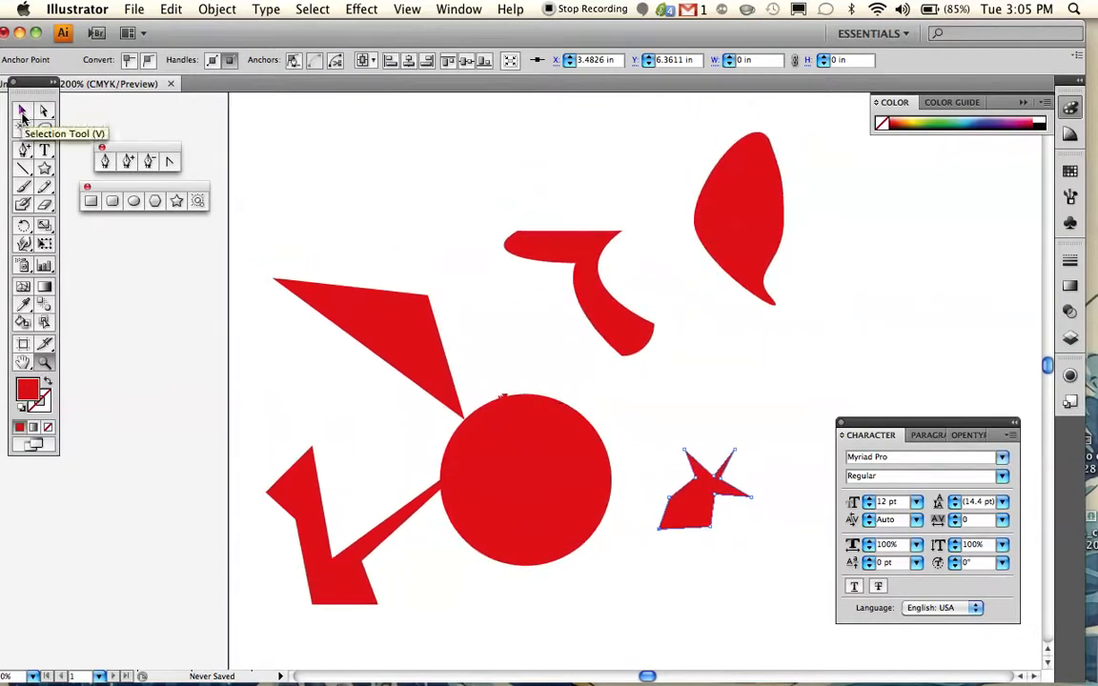
{"action": "left_click", "coordinate": [24, 112]}
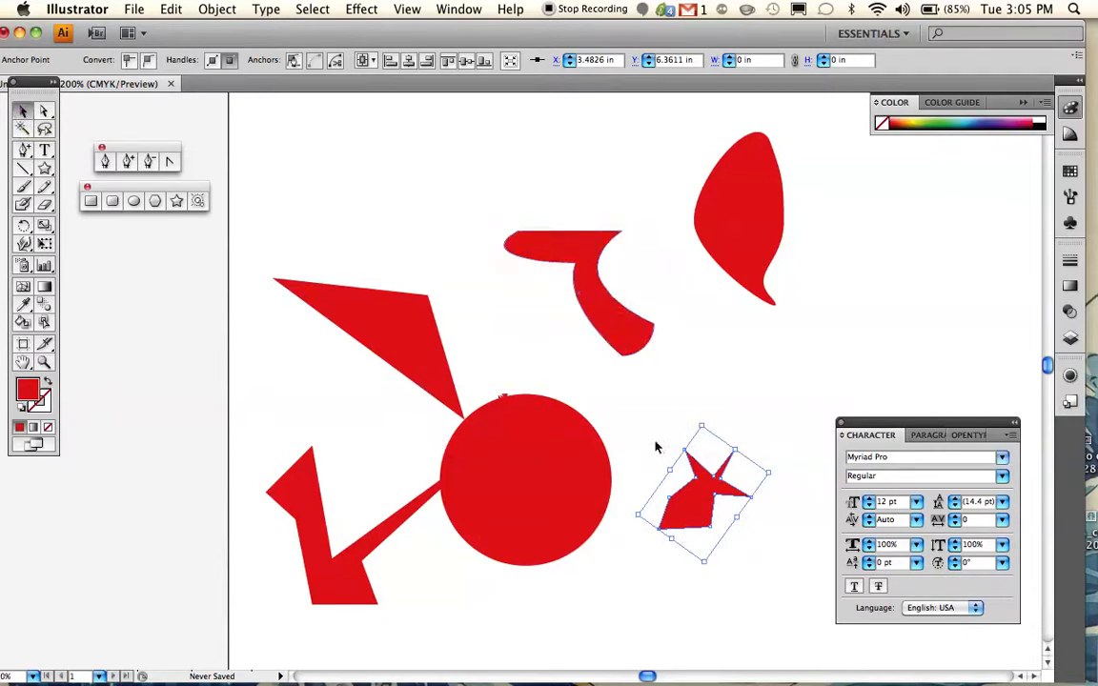
{"action": "scroll", "coordinate": [682, 407], "scroll_direction": "right", "scroll_amount": 3}
{"action": "scroll", "coordinate": [681, 407], "scroll_direction": "down", "scroll_amount": 2}
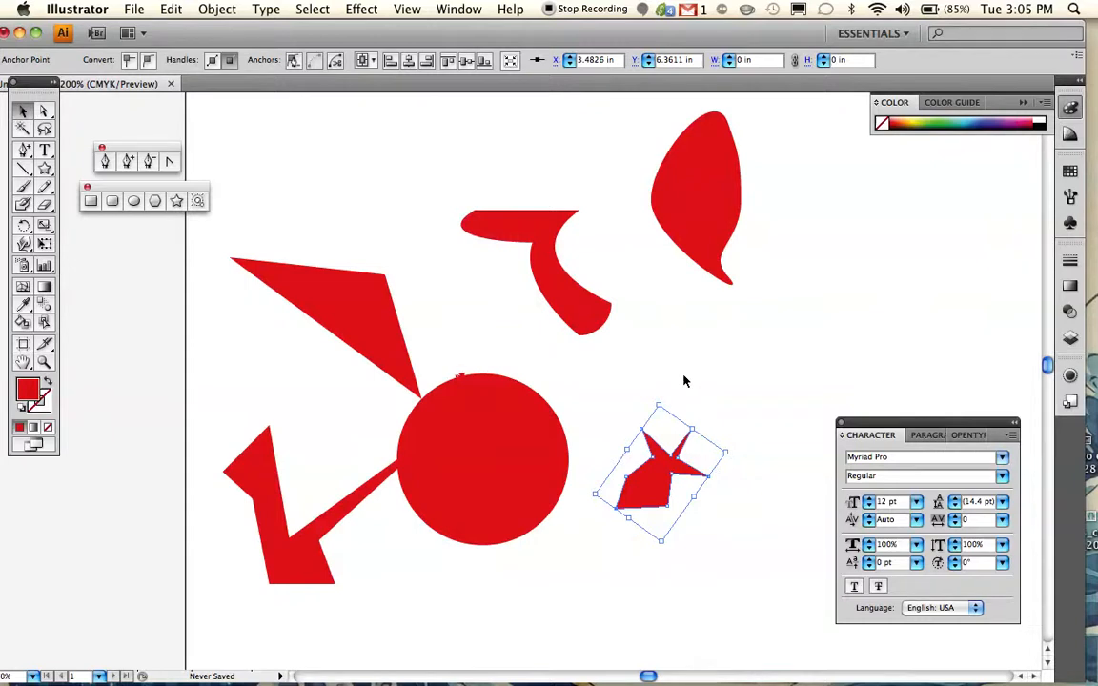
{"action": "scroll", "coordinate": [639, 376], "scroll_direction": "up", "scroll_amount": 3}
{"action": "scroll", "coordinate": [638, 375], "scroll_direction": "left", "scroll_amount": 1}
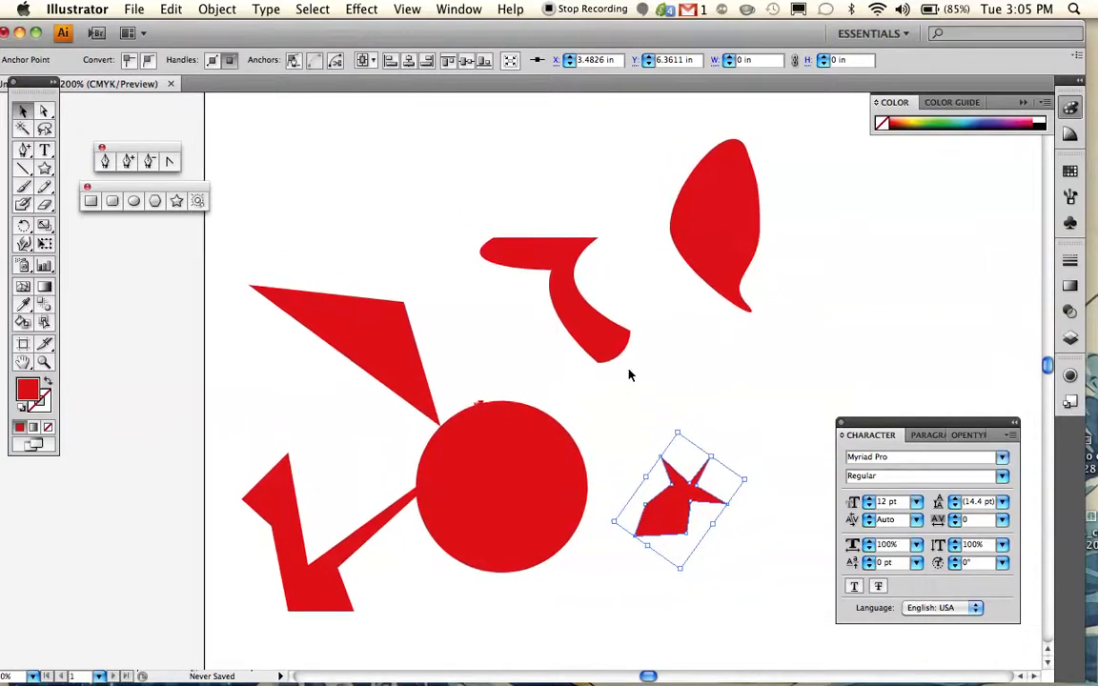
{"action": "scroll", "coordinate": [629, 374], "scroll_direction": "right", "scroll_amount": 2}
{"action": "scroll", "coordinate": [630, 375], "scroll_direction": "down", "scroll_amount": 3}
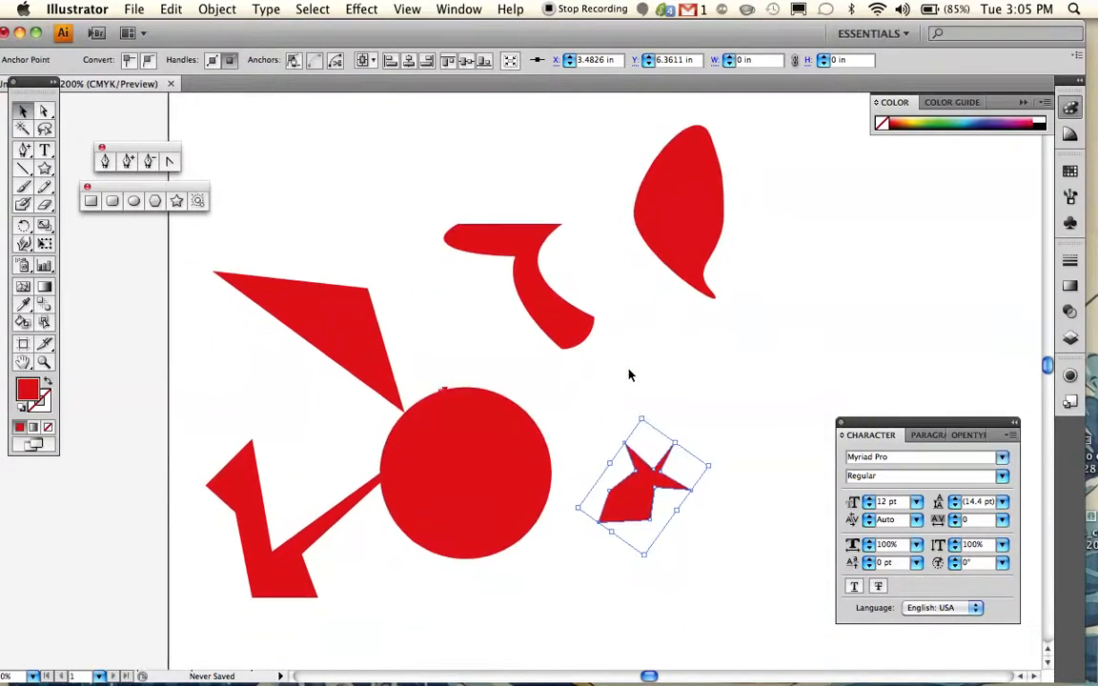
{"action": "scroll", "coordinate": [629, 374], "scroll_direction": "down", "scroll_amount": 1}
{"action": "scroll", "coordinate": [629, 375], "scroll_direction": "right", "scroll_amount": 2}
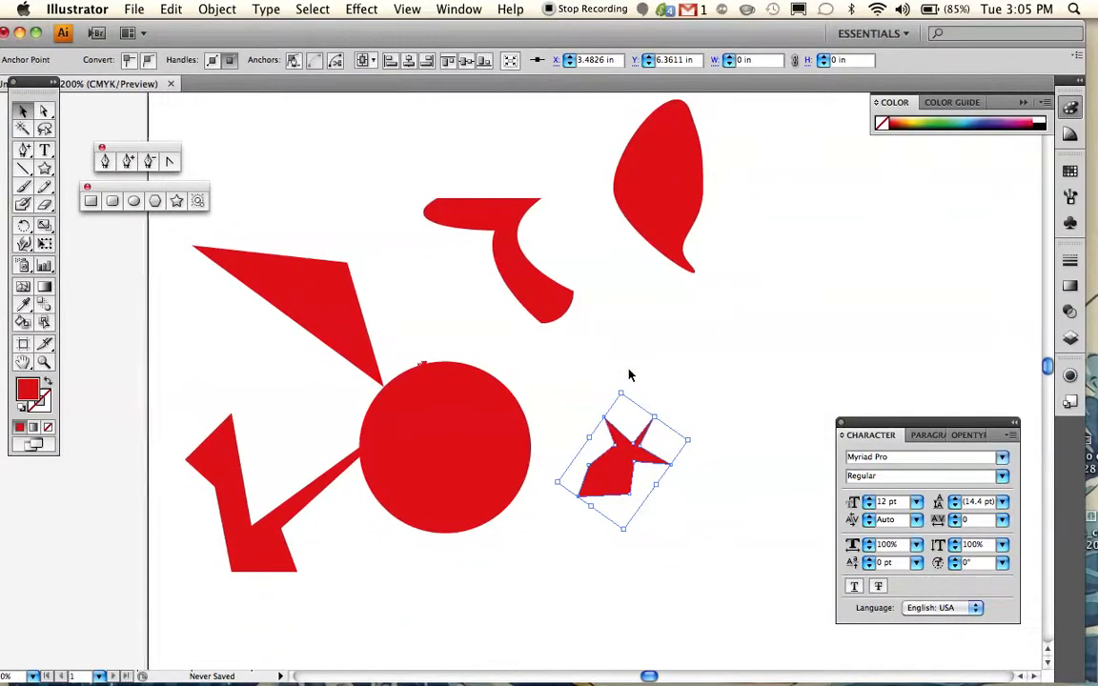